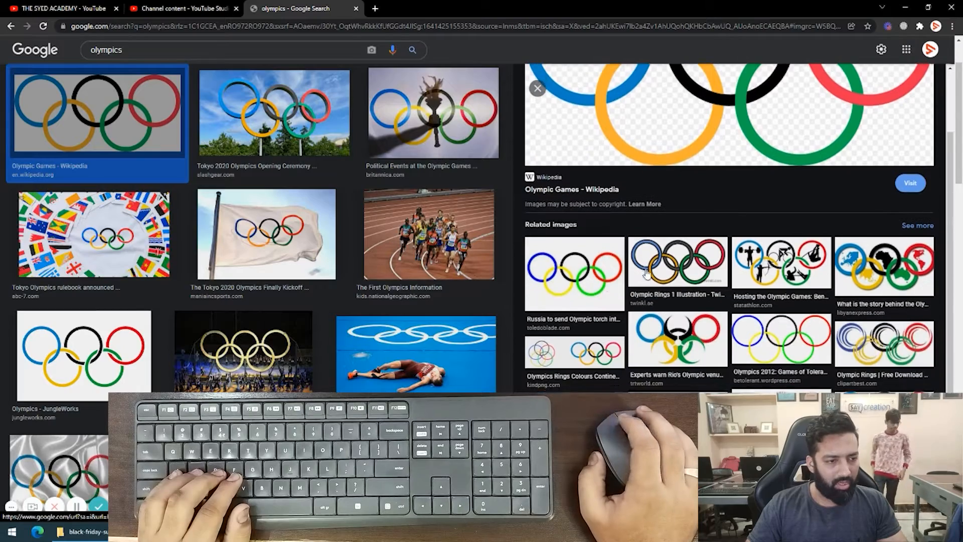
Copy the Wikipedia Olympic rings image from the enlarged preview in the image search results.
scroll(661, 275, "up", 1)
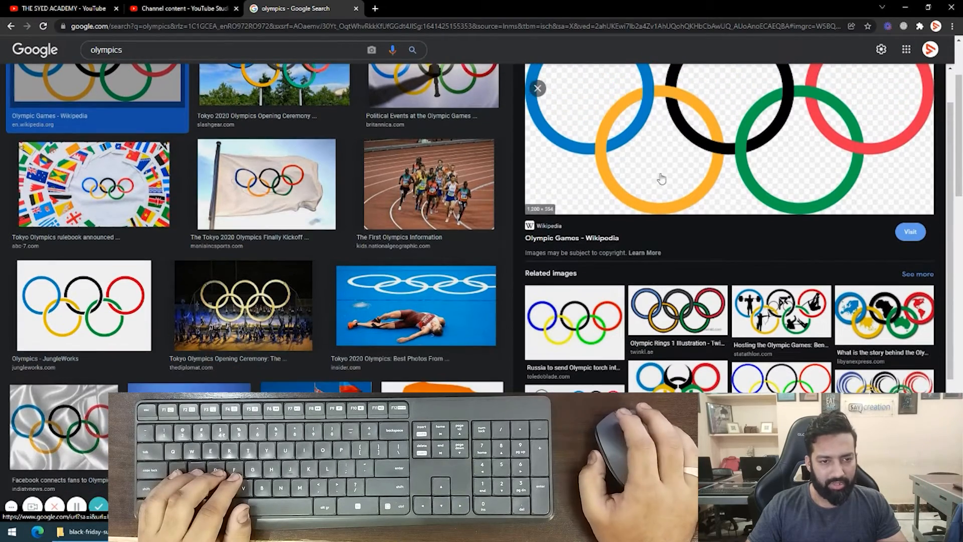
right_click(639, 149)
left_click(427, 341)
scroll(427, 341, "down", 6)
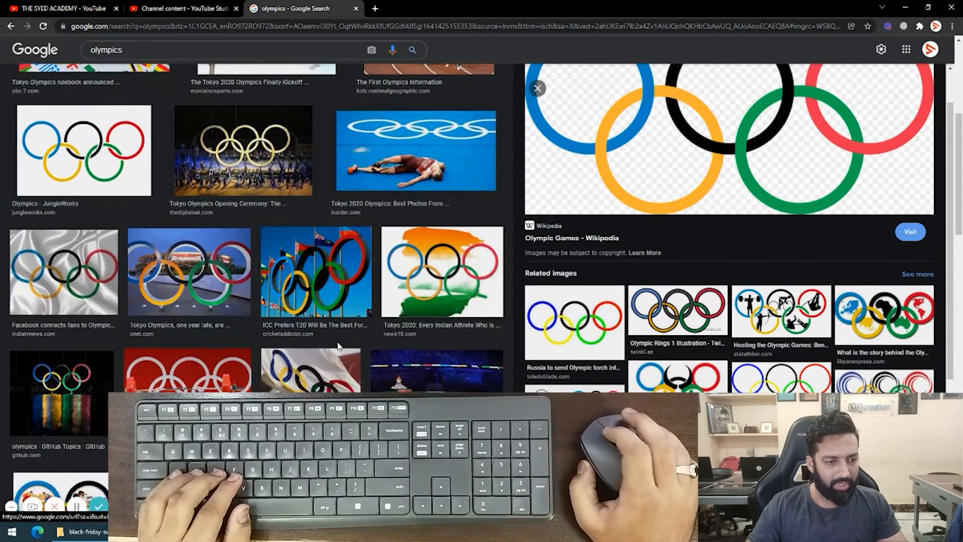
scroll(478, 301, "up", 7)
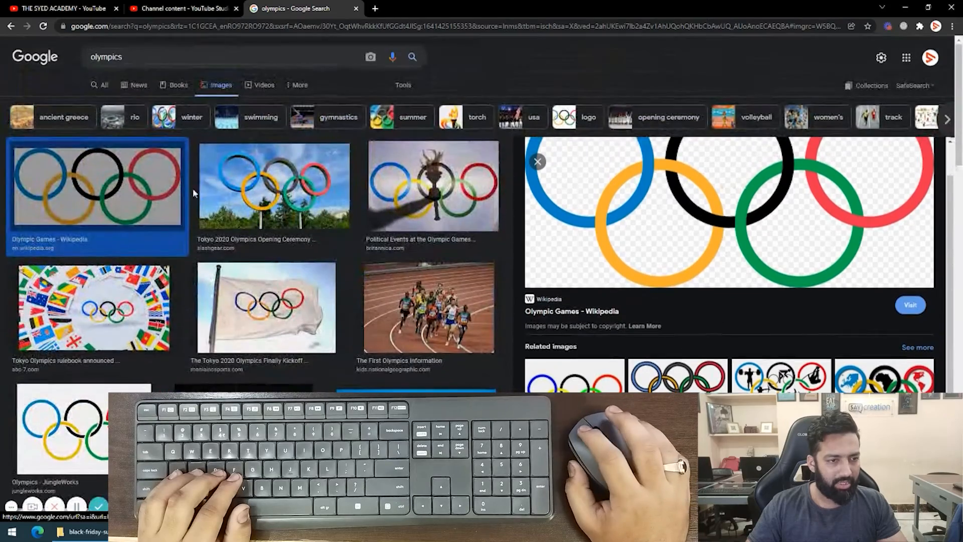
right_click(620, 198)
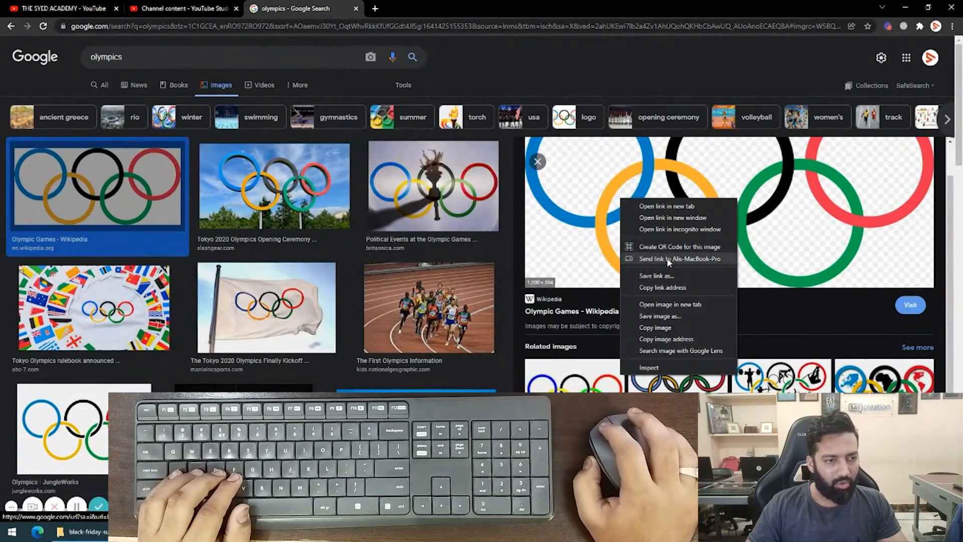
left_click(664, 325)
Switch to Illustrator and create a new document from the Letter preset.
key("alt+Tab")
key("alt+Tab")
key("alt+Tab")
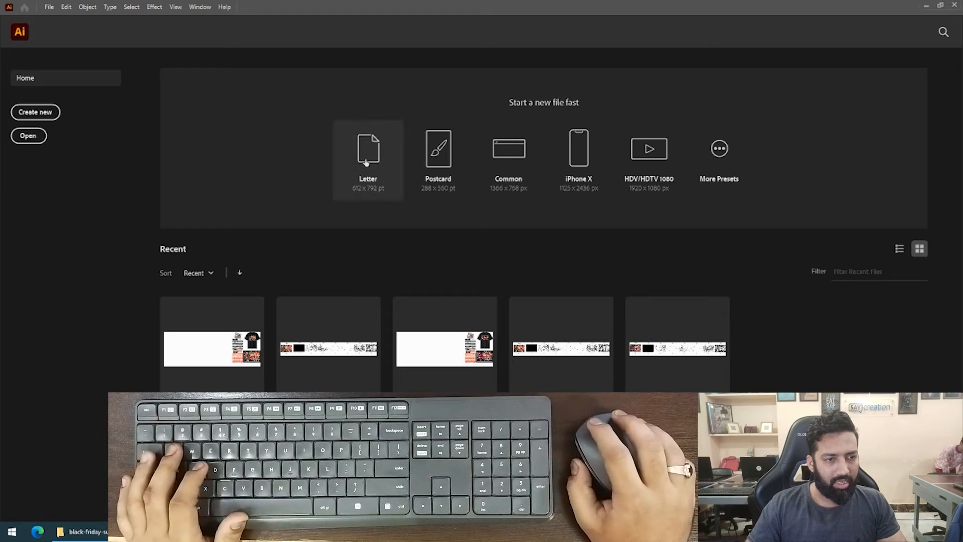
left_click(366, 162)
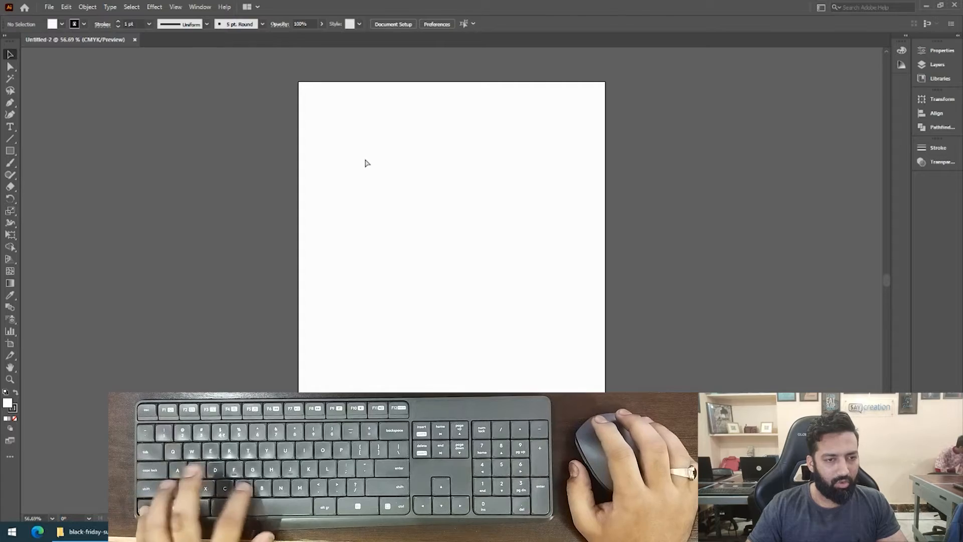
key("ctrl+v")
left_click_drag(408, 257, 423, 137)
key("Delete")
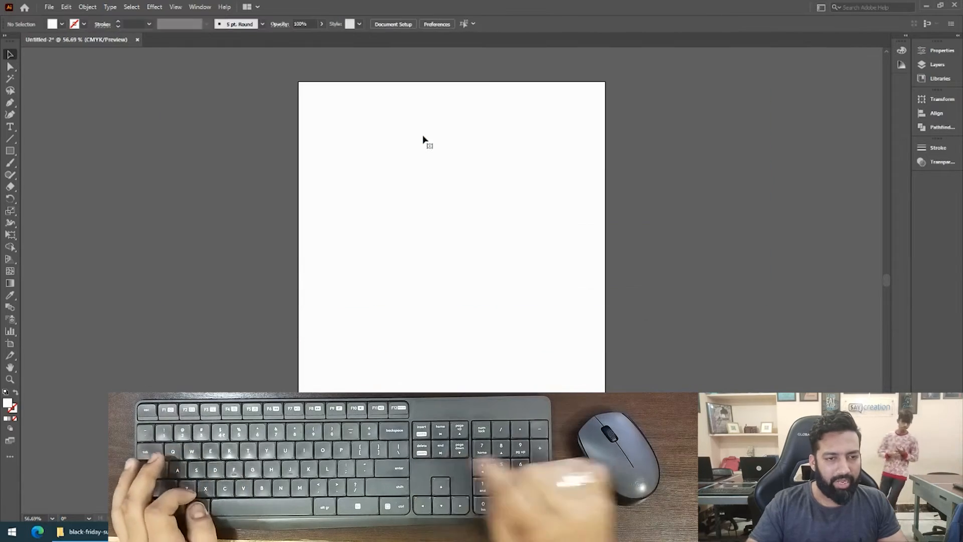
Switch back to Chrome, open the Toledo Blade Olympic rings picture among the related images, and copy it.
key("alt+Tab")
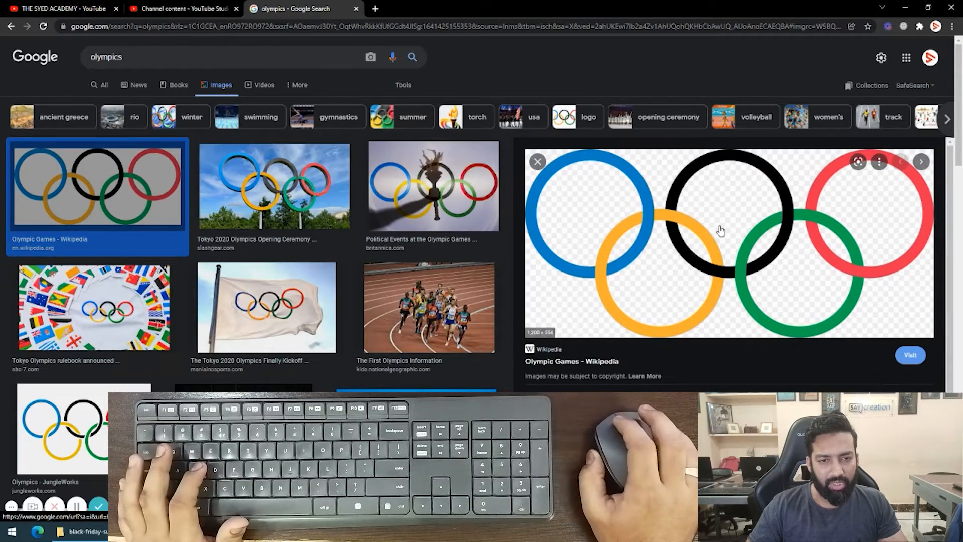
scroll(696, 220, "down", 4)
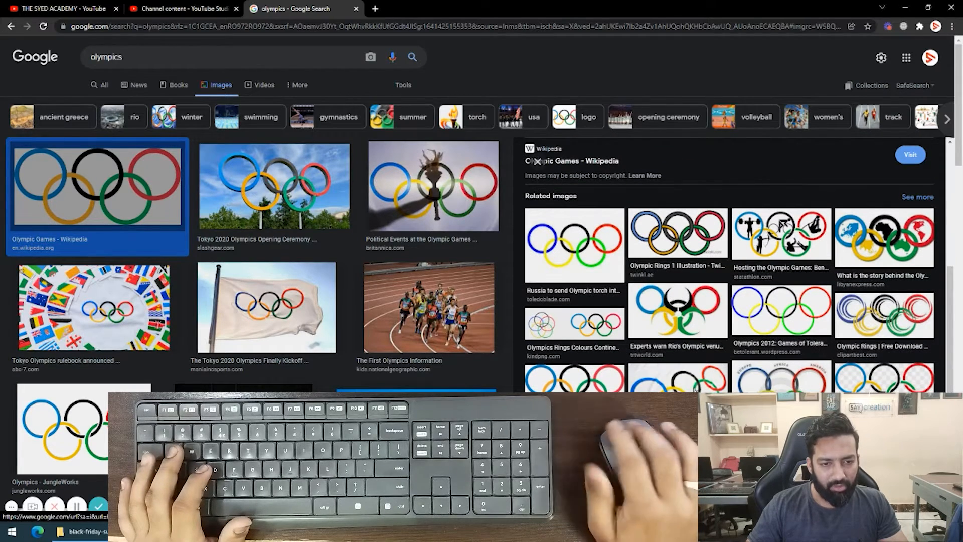
left_click(575, 383)
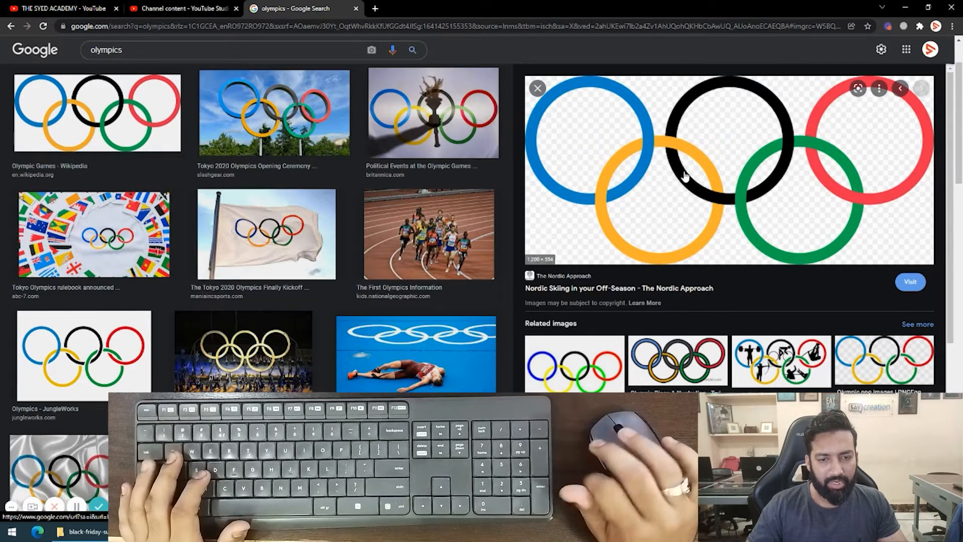
scroll(686, 177, "down", 2)
left_click(593, 263)
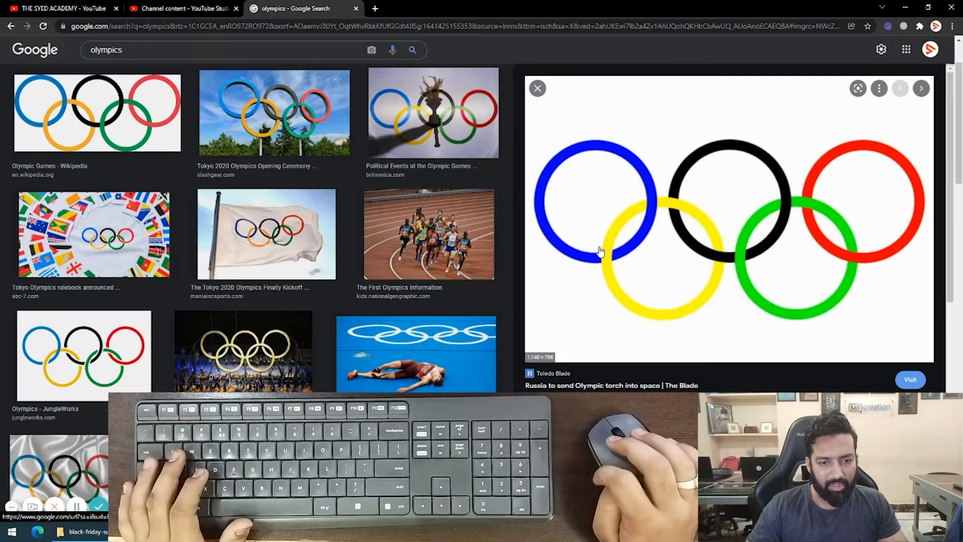
right_click(654, 215)
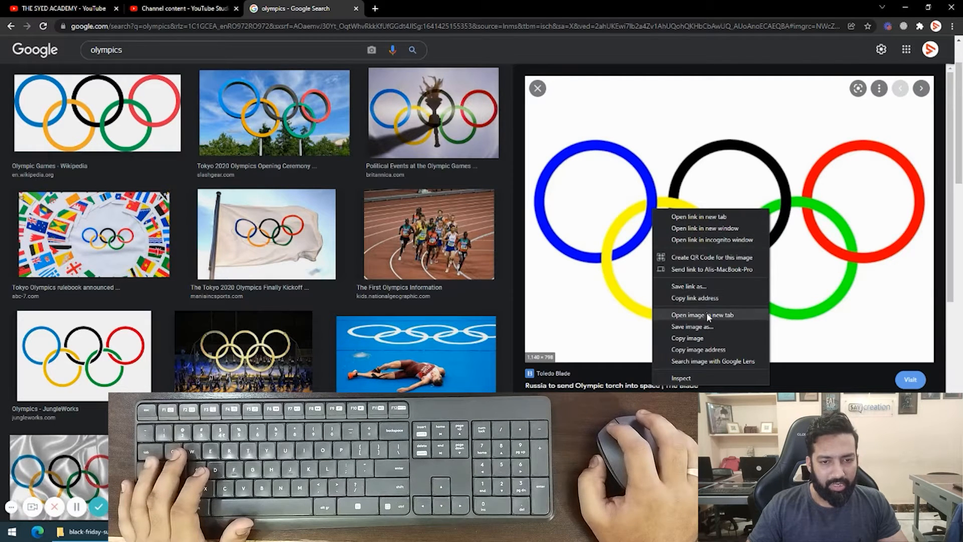
left_click(709, 335)
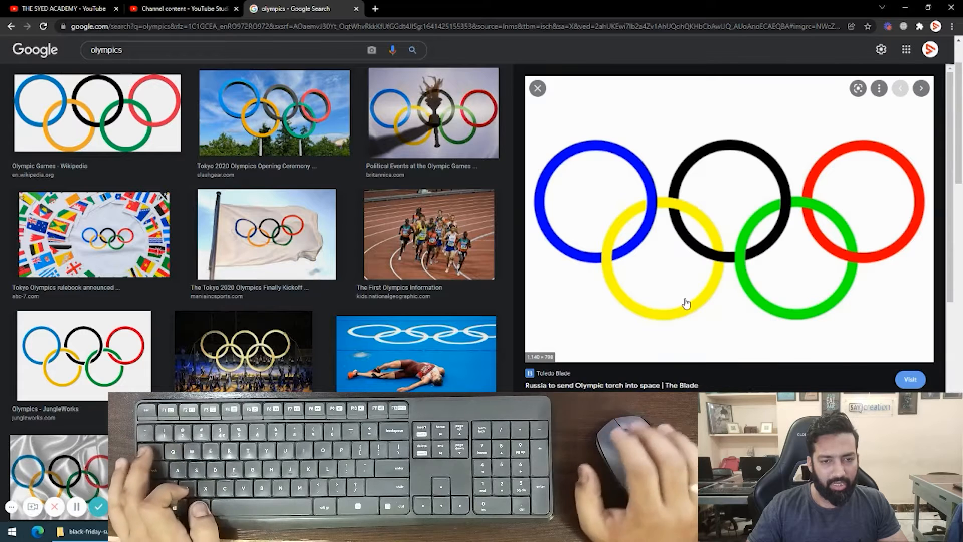
Switch to Illustrator, paste the copied Olympic rings image into the document, and hide the artboards.
key("alt+Tab")
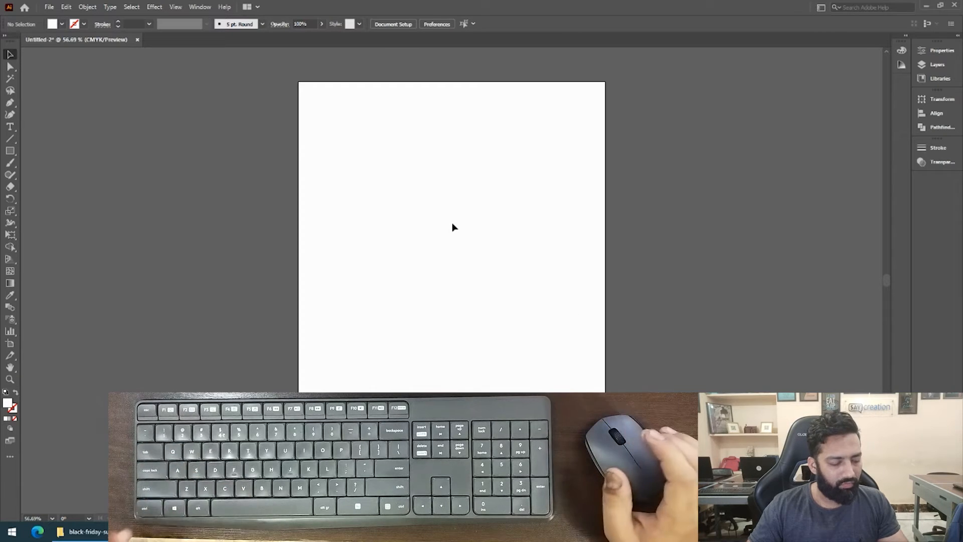
key("ctrl+v")
left_click_drag(450, 263, 464, 198)
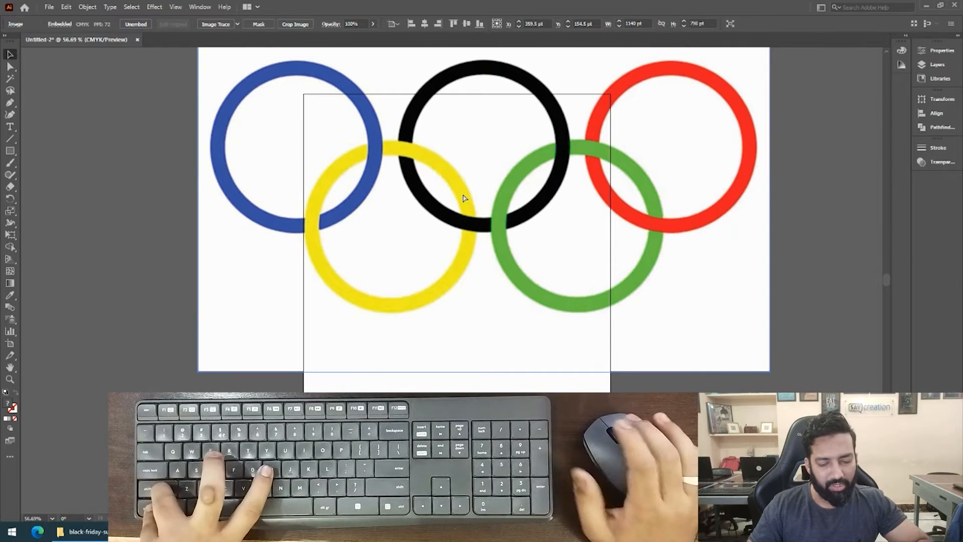
key("ctrl+shift+h")
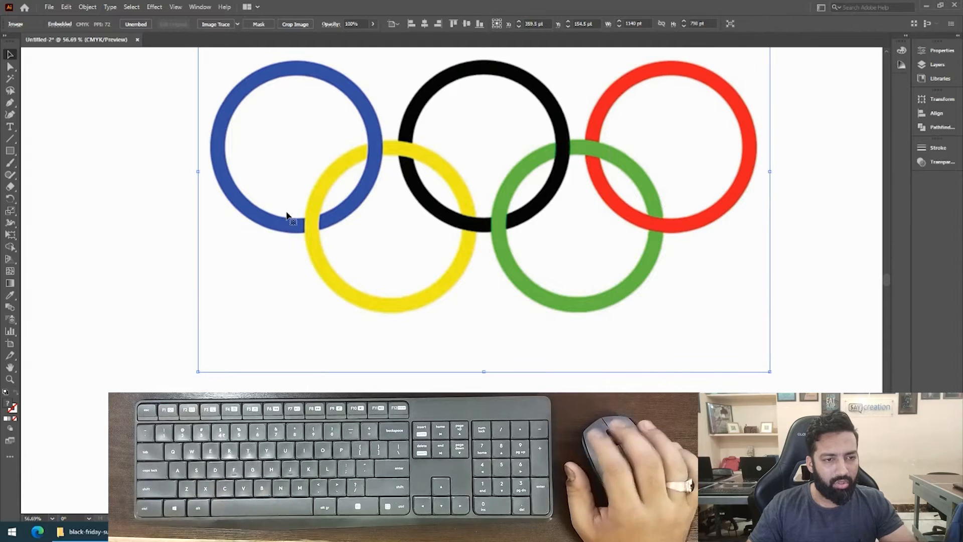
Reposition the pasted Olympic rings image on the canvas and lock it in place as a tracing reference.
key("z")
left_click(353, 183, "alt")
left_click_drag(426, 193, 356, 185)
key("v")
left_click_drag(431, 264, 435, 202)
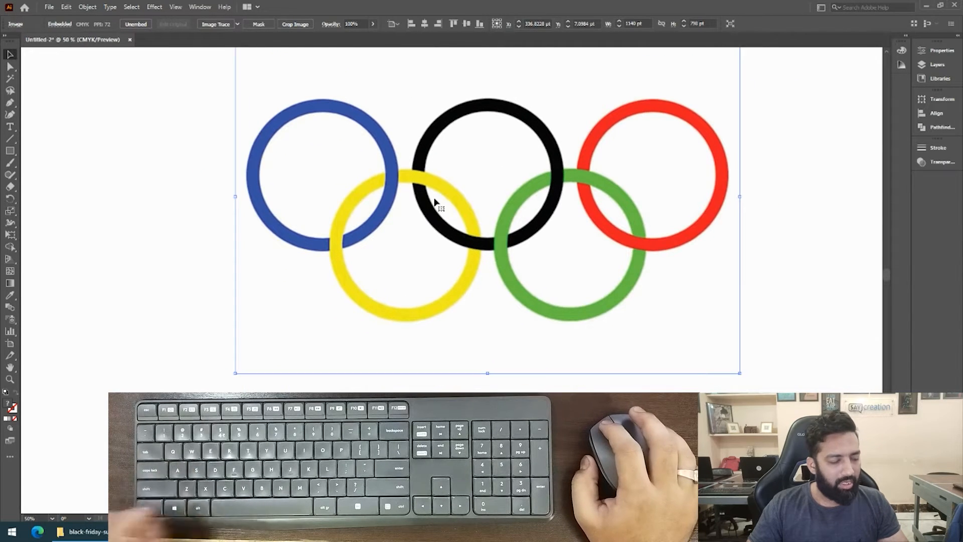
left_click_drag(449, 233, 444, 208)
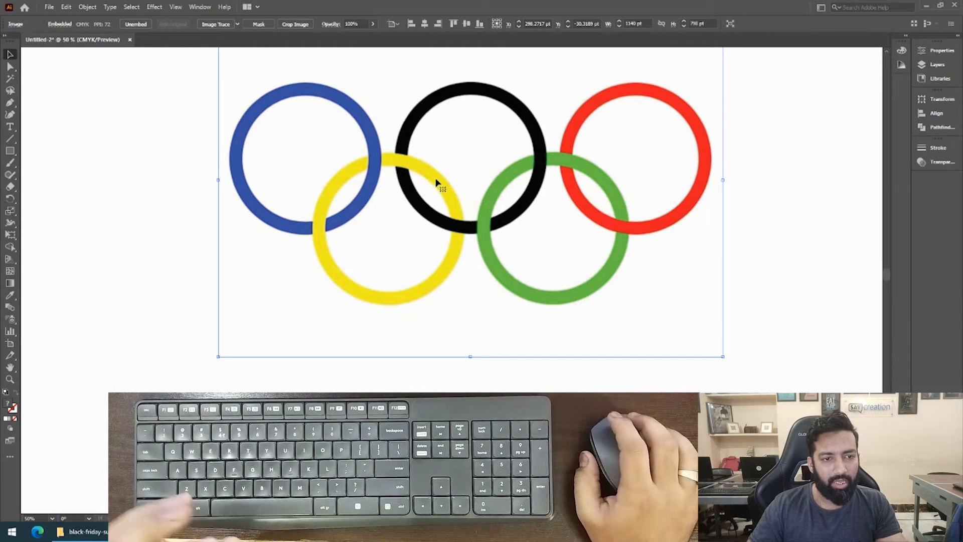
right_click(437, 182)
left_click(420, 185)
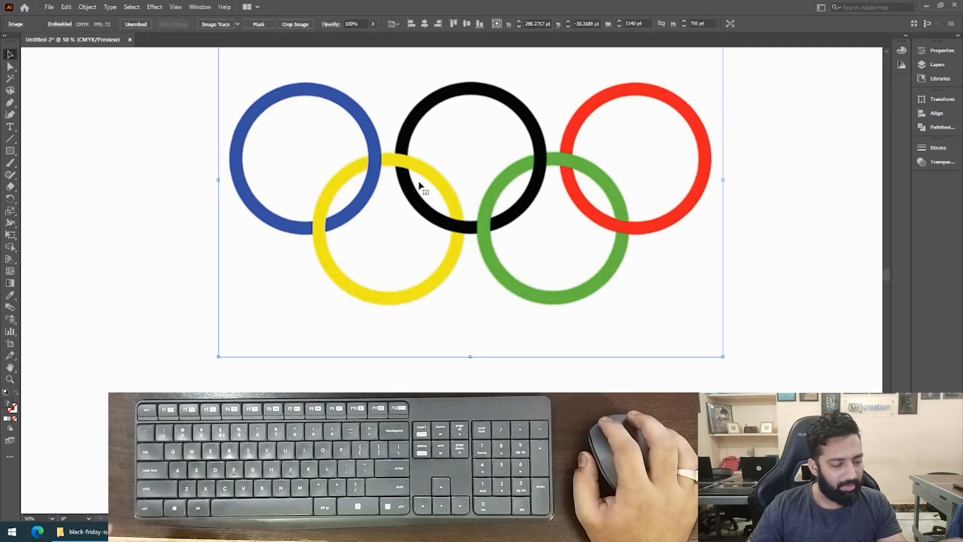
key("ctrl+2")
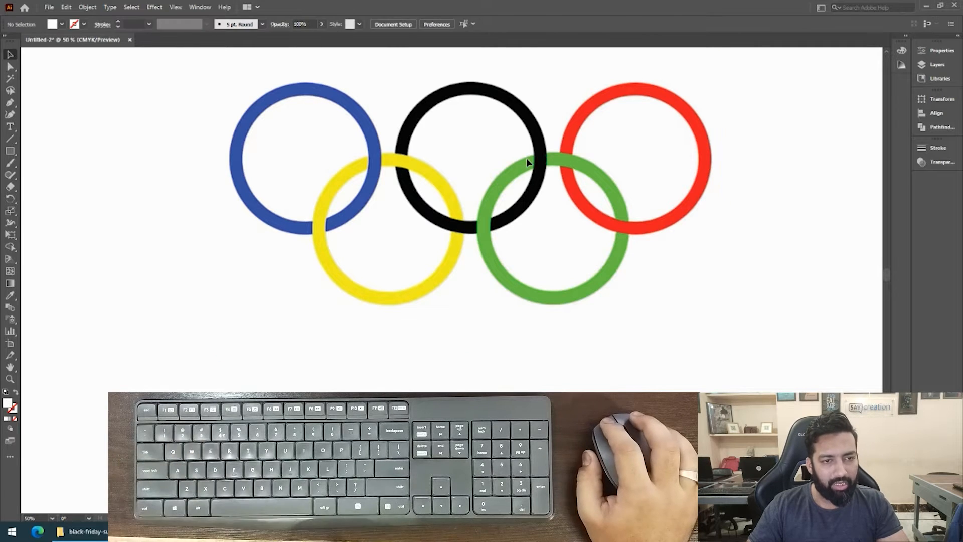
left_click_drag(530, 156, 410, 178)
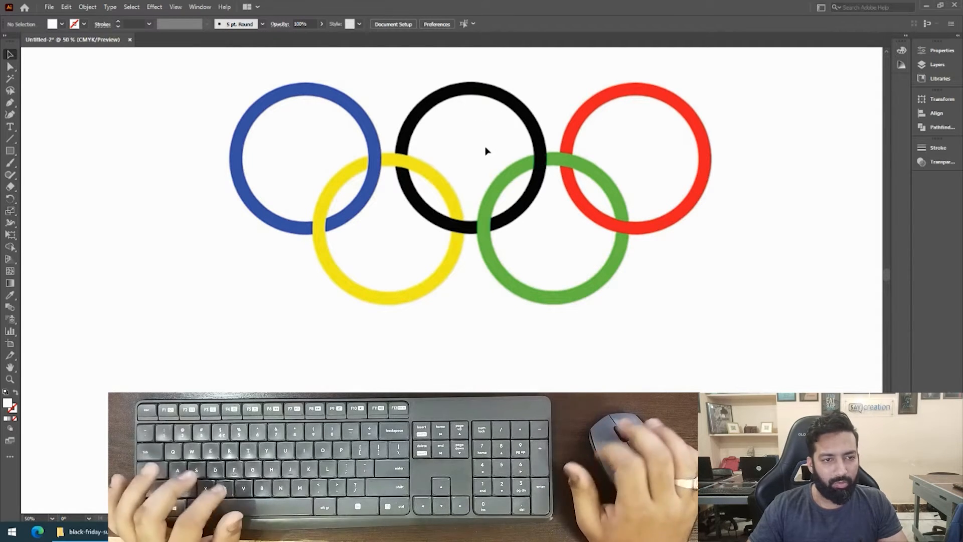
left_click(132, 8)
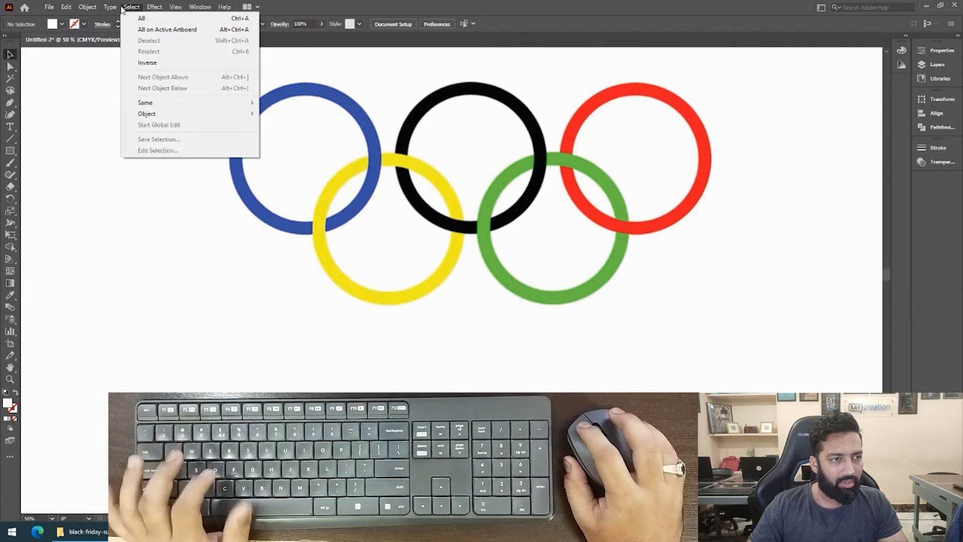
mouse_move(181, 7)
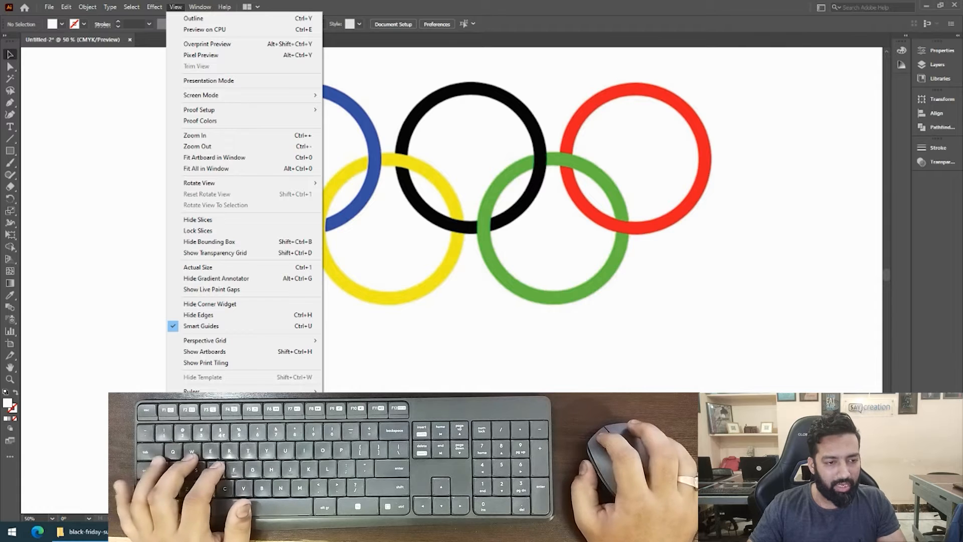
left_click(344, 371)
Draw a circle about 264 pt in diameter over the blue ring and give it the default fill and stroke.
key("z")
left_click_drag(220, 87, 379, 256)
key("l")
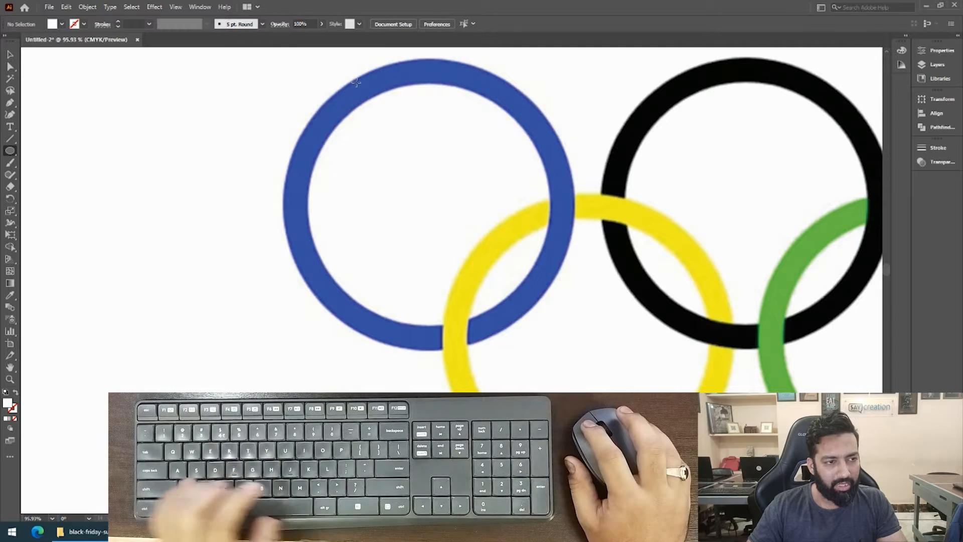
left_click_drag(325, 69, 549, 290)
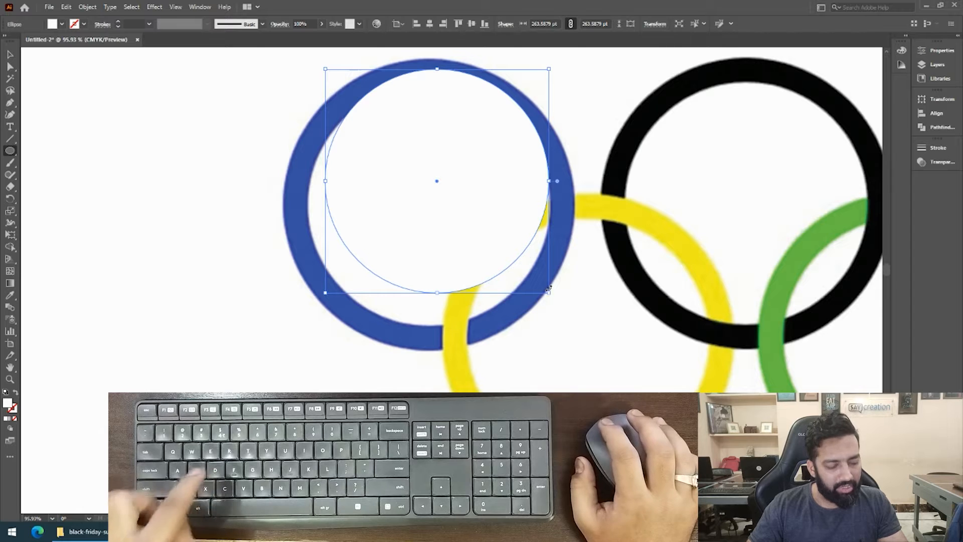
key("d")
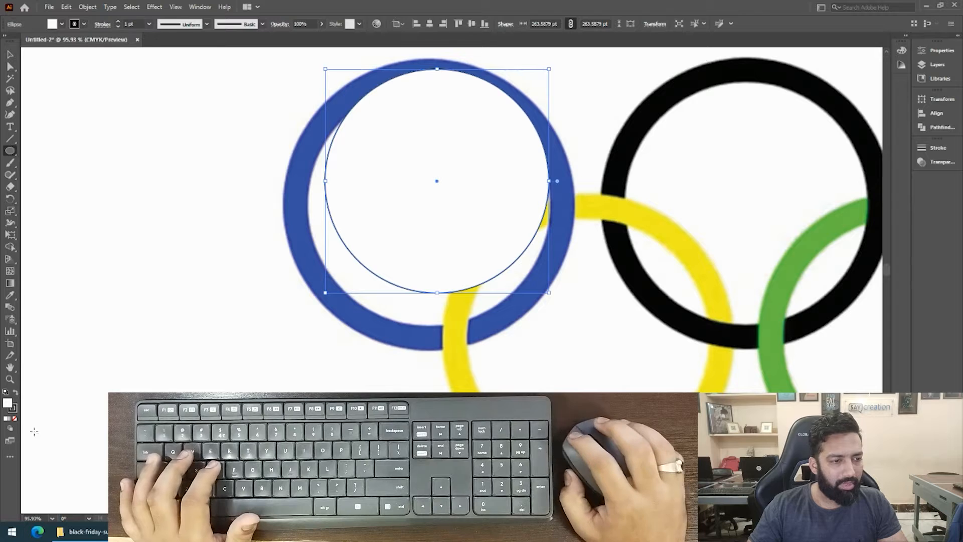
Expand the drawing tools into a two-column layout.
left_click(206, 5)
mouse_move(288, 92)
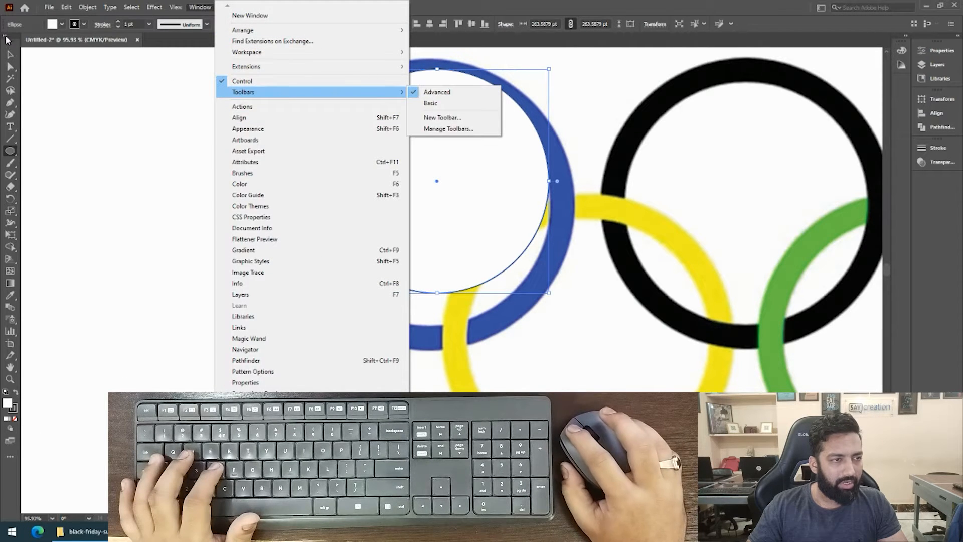
left_click(7, 40)
left_click(6, 40)
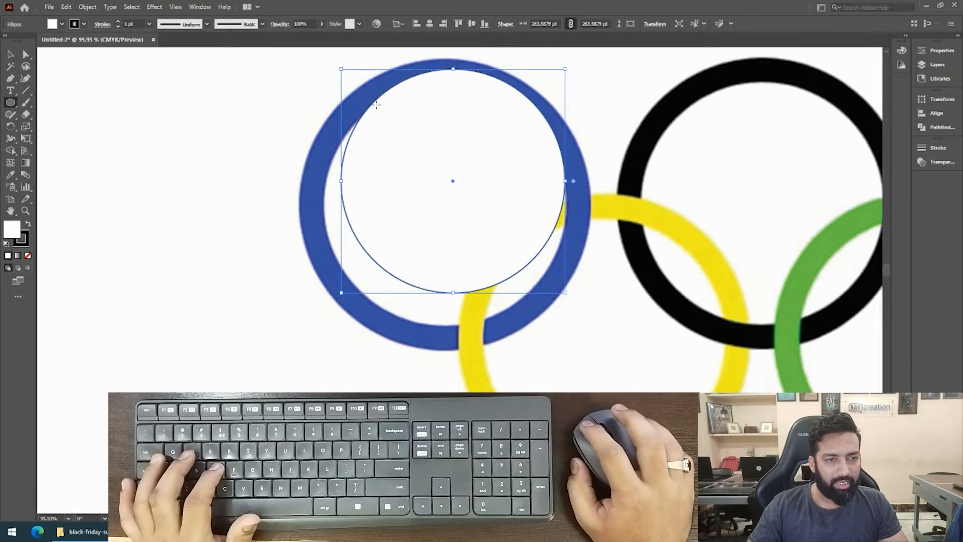
Set the circle's fill to None so that only its black stroke is drawn over the blue ring.
key("v")
left_click_drag(437, 111, 457, 104)
key("space")
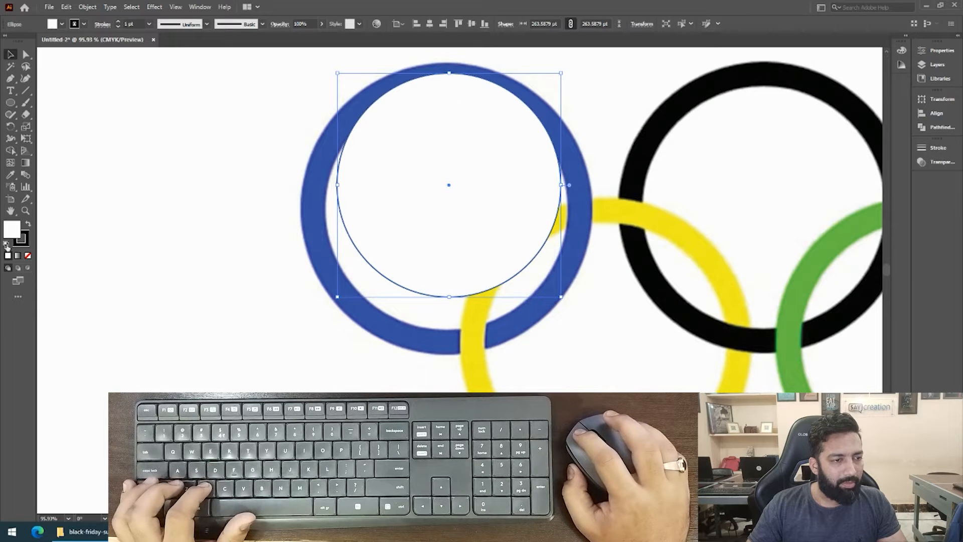
left_click(28, 257)
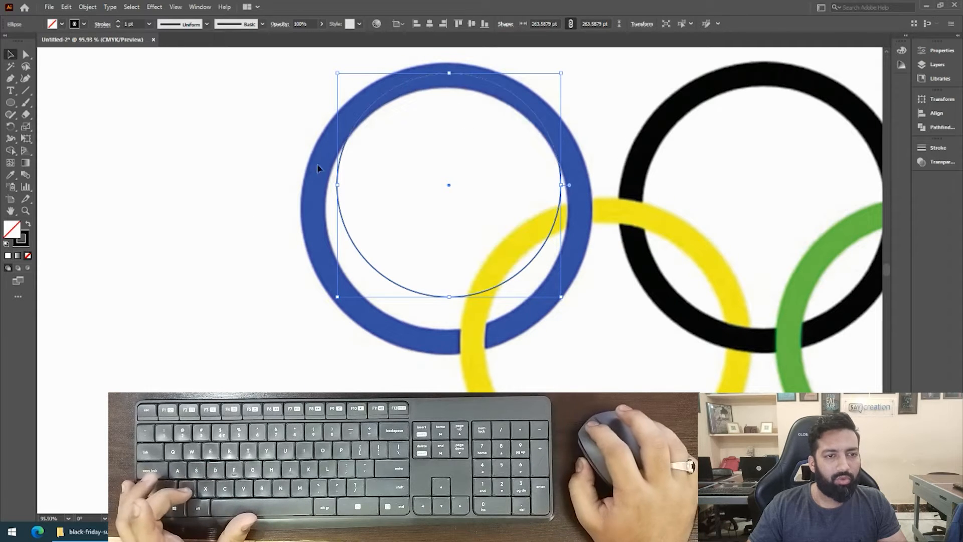
Move the circle so its topmost point lines up with the outer edge at the top of the blue ring.
key("space")
left_click_drag(442, 80, 653, 133)
key("z")
left_click_drag(552, 140, 350, 288)
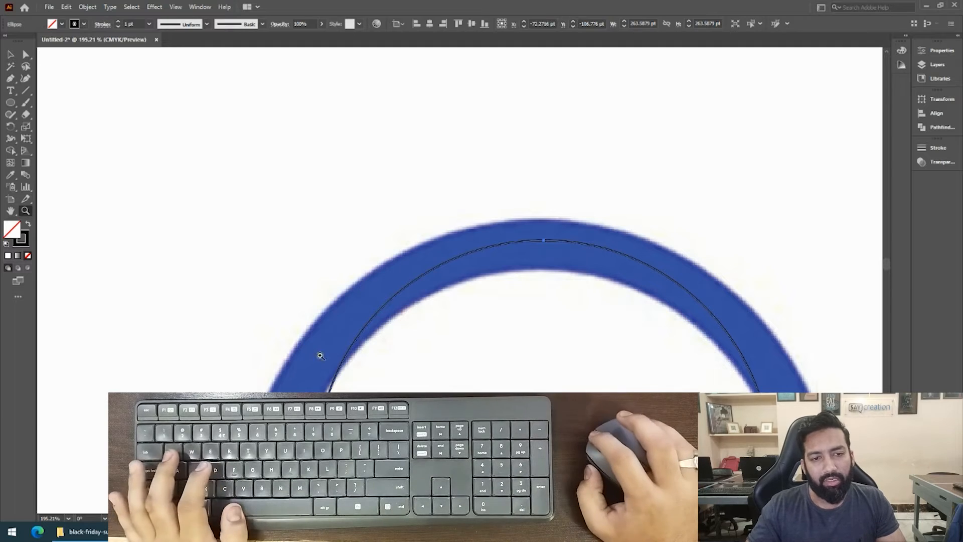
key("space")
left_click_drag(416, 303, 380, 196)
scroll(427, 201, "down", 3)
left_click_drag(475, 209, 338, 316)
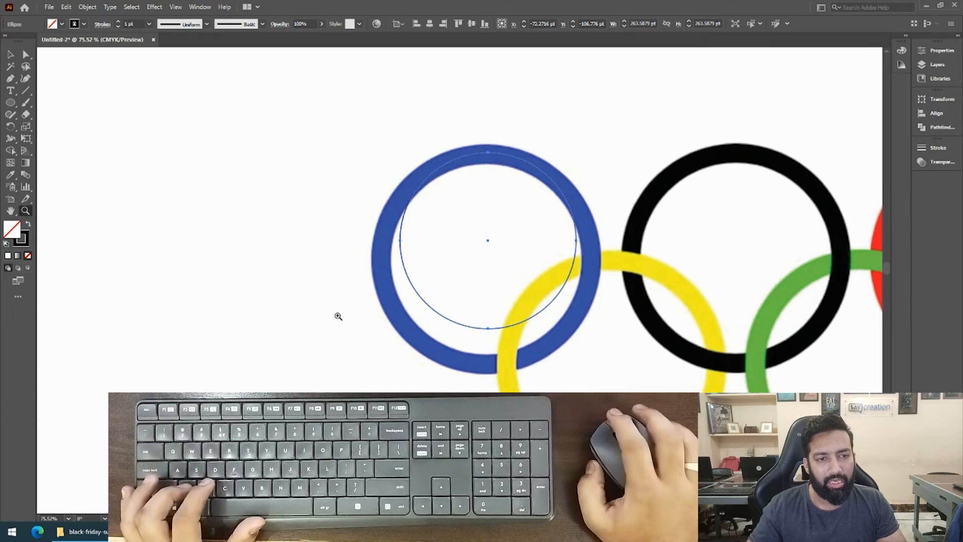
left_click_drag(450, 137, 611, 176)
left_click_drag(512, 145, 693, 176)
key("v")
left_click_drag(542, 318, 522, 216)
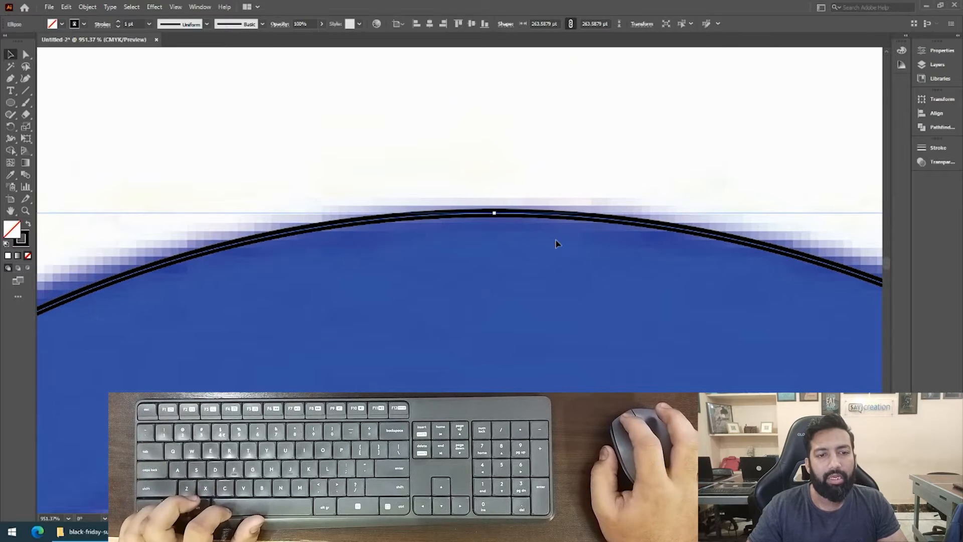
Scale the circle proportionally from its bottom to about 342 pt, matching the blue ring's outer edge.
left_click_drag(615, 210, 482, 266)
left_click_drag(560, 249, 432, 306)
left_click_drag(511, 411, 524, 184)
left_click_drag(595, 371, 520, 215)
left_click_drag(530, 264, 510, 228)
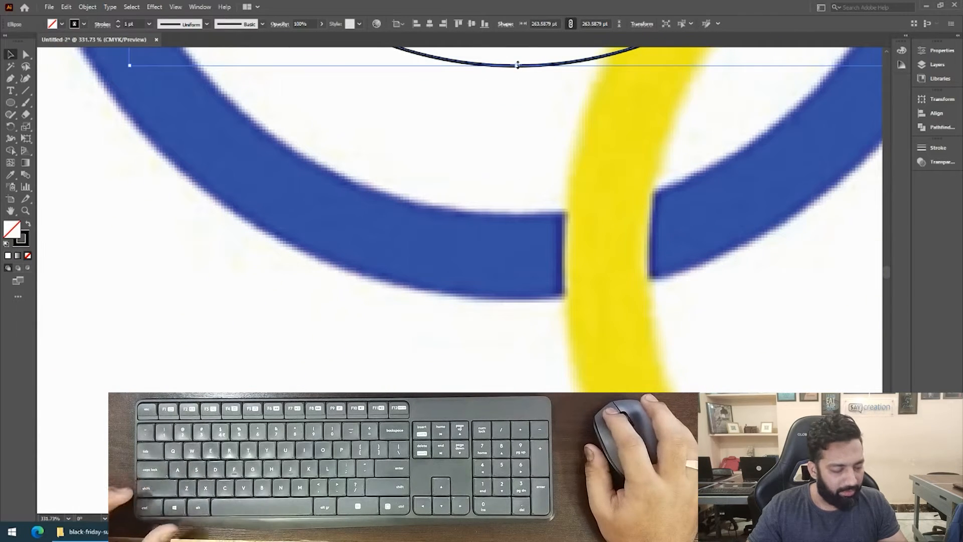
left_click_drag(522, 63, 538, 297)
key("space")
left_click_drag(515, 217, 327, 438)
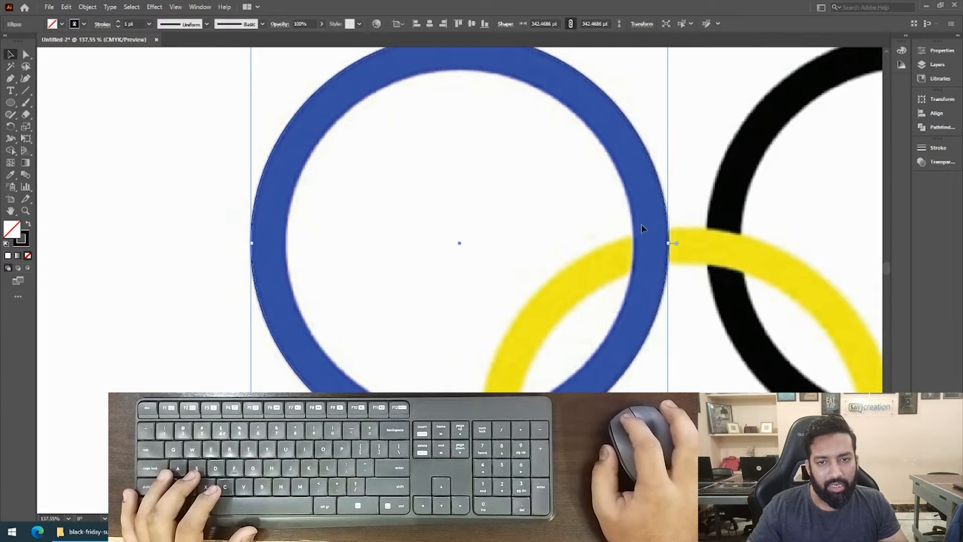
Set the circle's stroke color to C 0, M 100, Y 0, K 0 and deselect the circle.
left_click(902, 51)
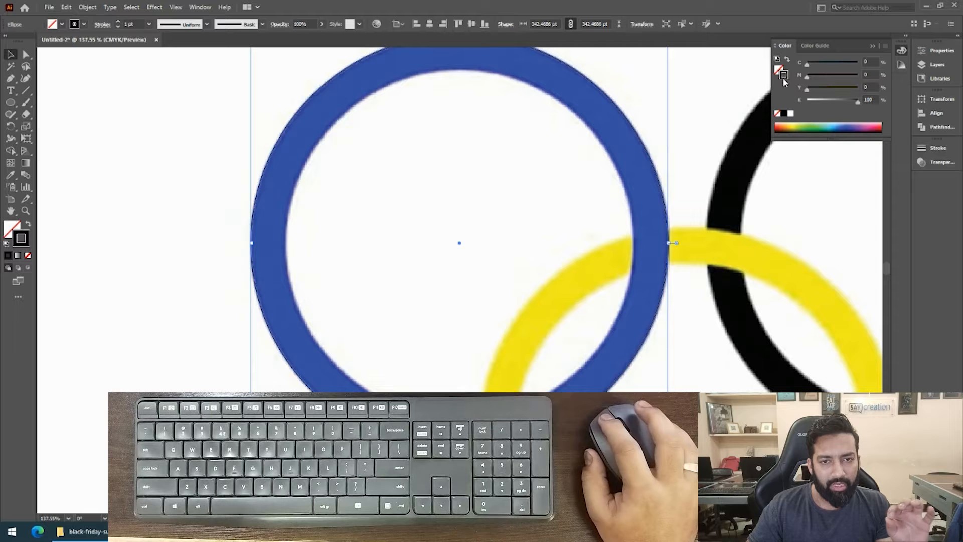
key("x")
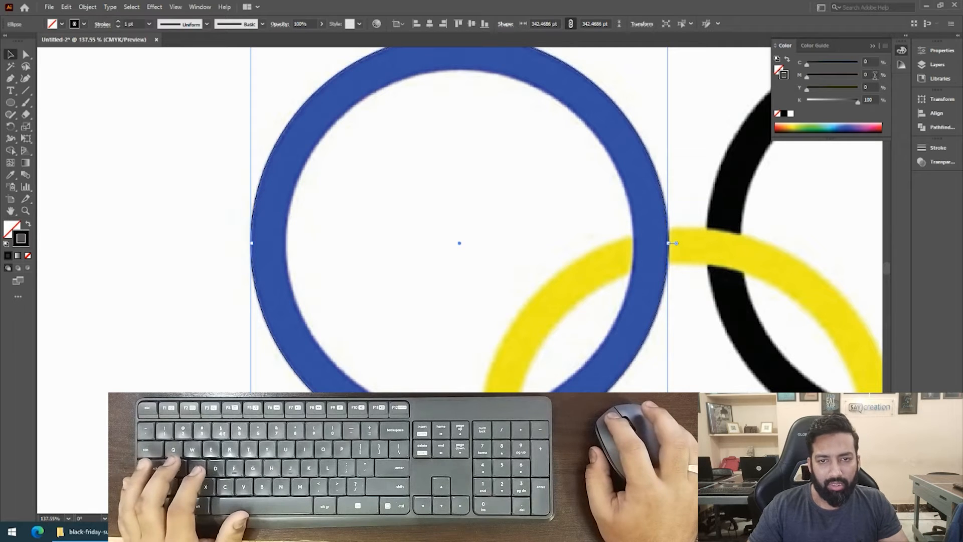
left_click(870, 74)
type("100")
key("Tab")
key("Tab")
type("0")
key("Tab")
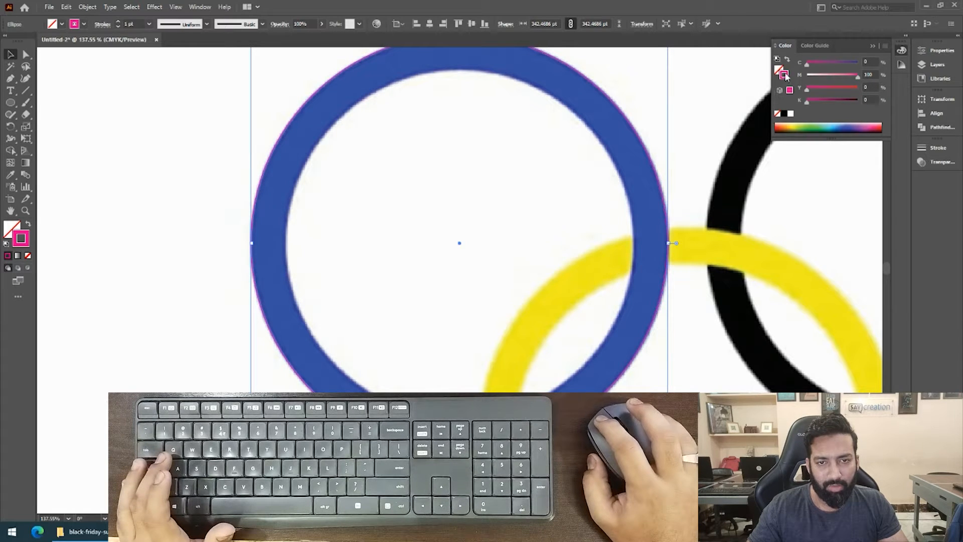
key("ctrl+shift+a")
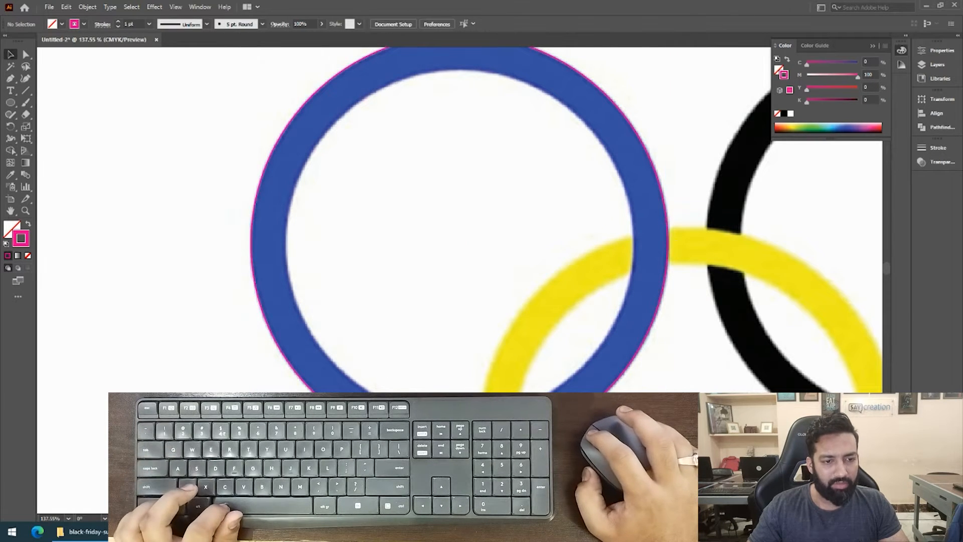
Try copying the circle in place and moving it off the blue ring, undoing each move.
scroll(372, 352, "up", 1)
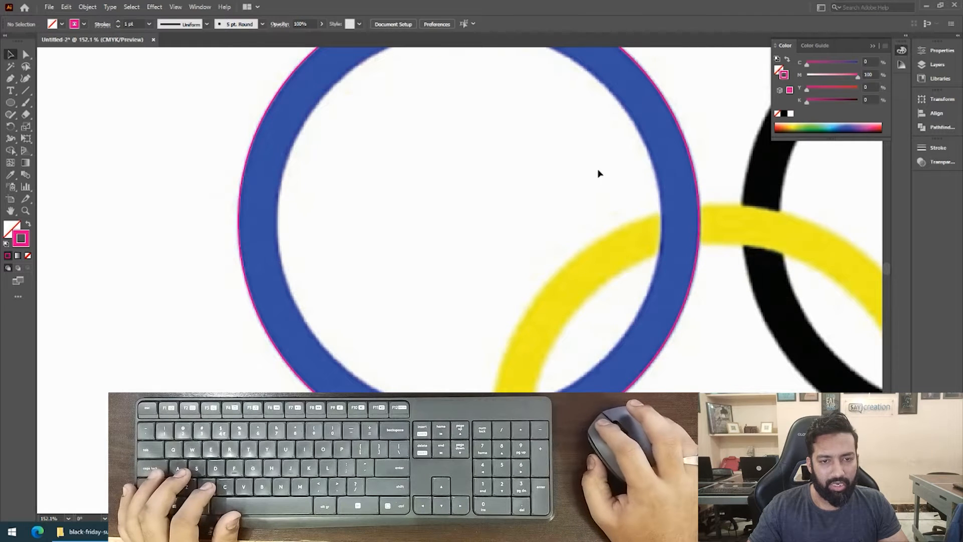
left_click(699, 193)
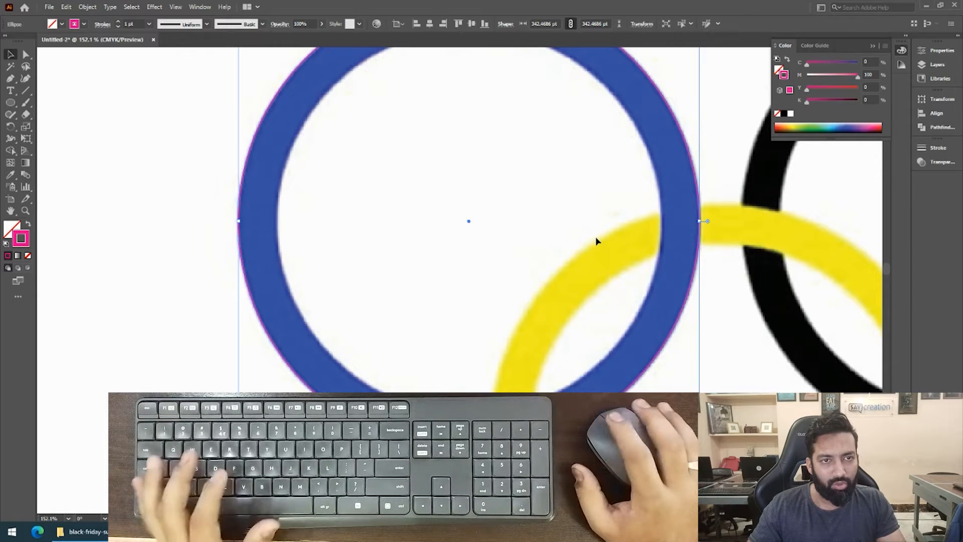
key("ctrl")
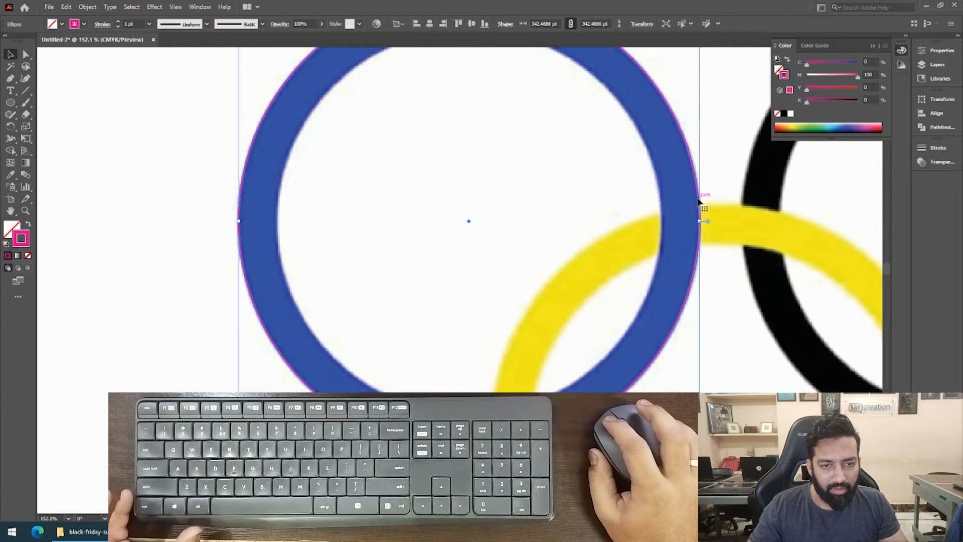
left_click_drag(699, 202, 662, 216)
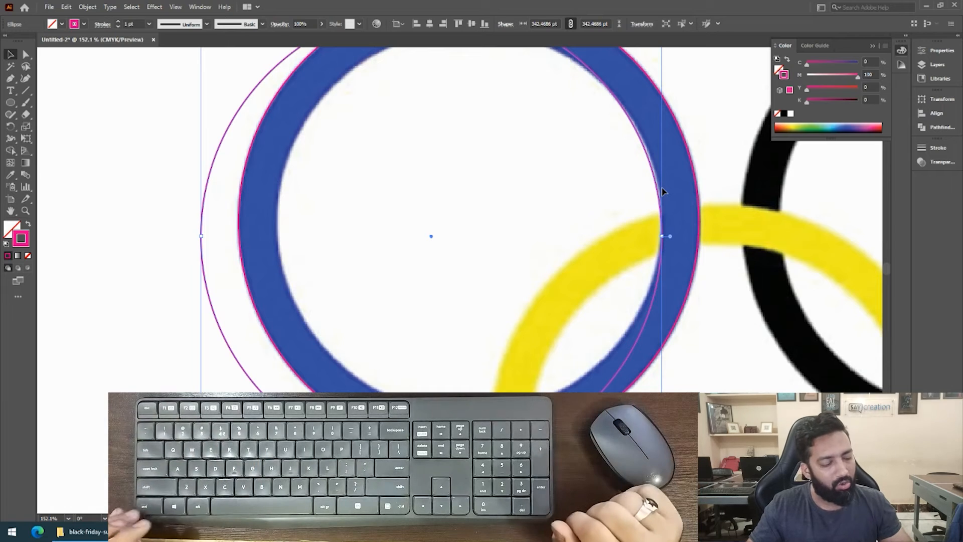
key("ctrl+z")
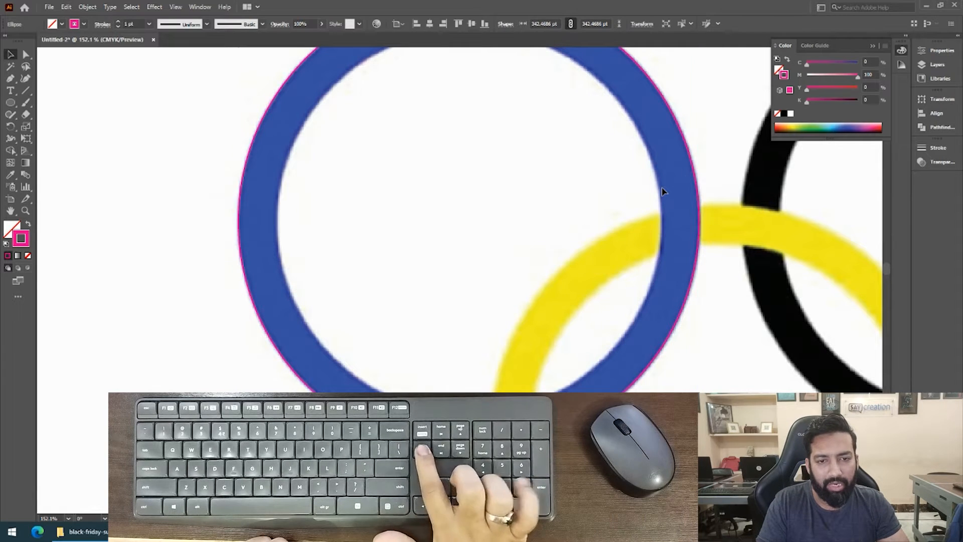
left_click(662, 191)
left_click_drag(697, 176, 652, 200)
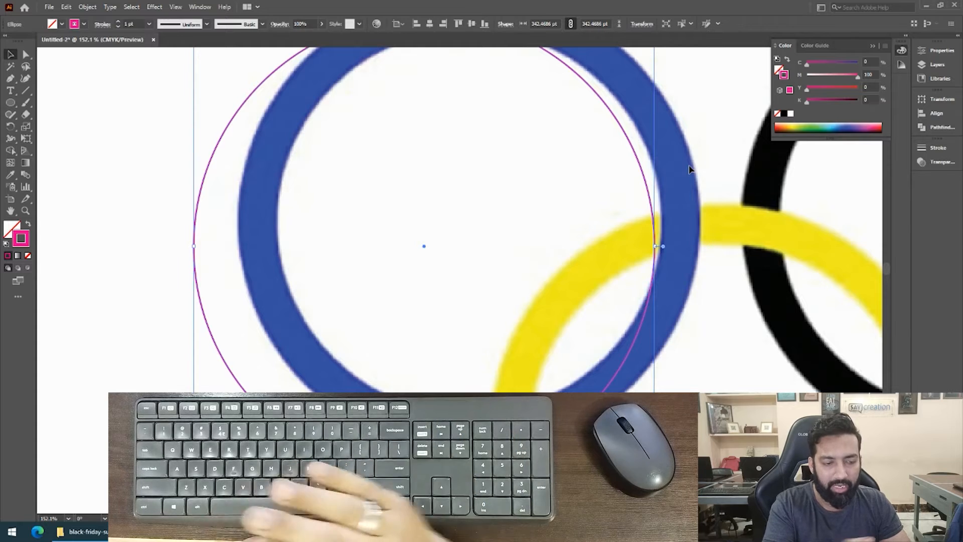
key("ctrl+z")
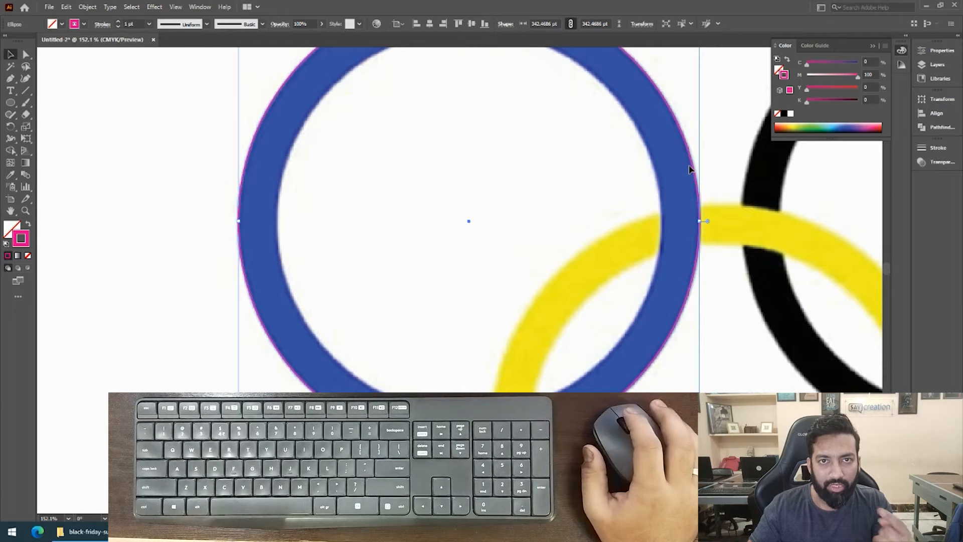
Scale an in-place copy of the circle proportionally about its center to about 286 pt, matching the blue ring's inner edge.
left_click_drag(690, 169, 643, 175)
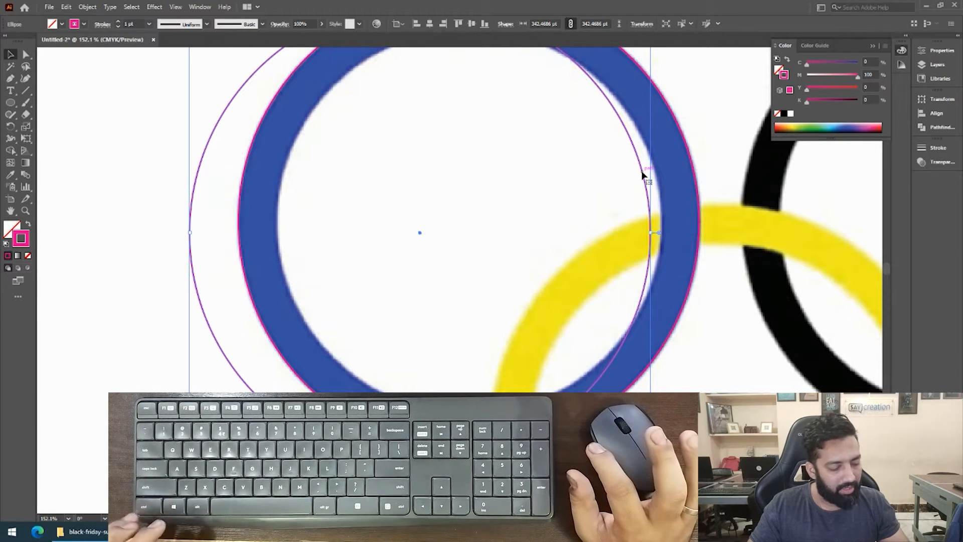
key("ctrl+z")
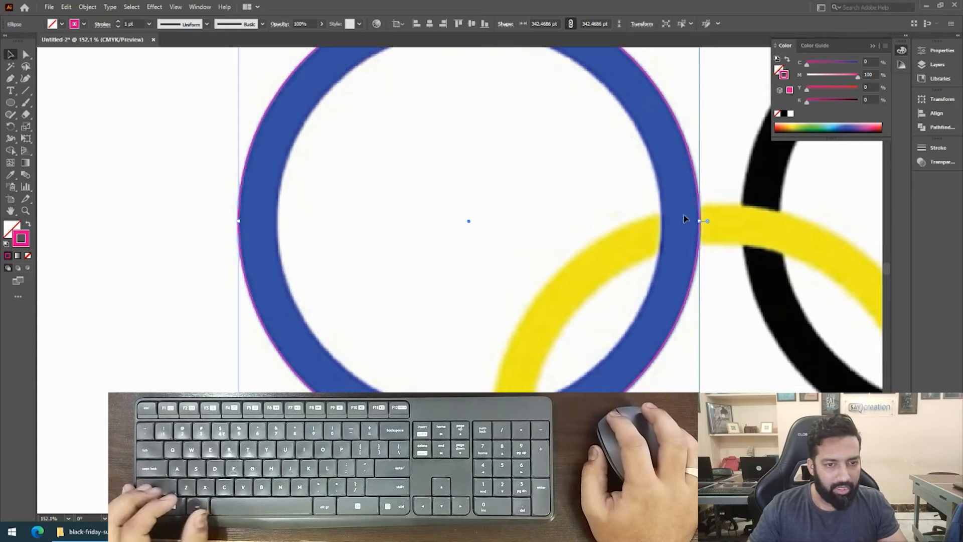
left_click_drag(705, 220, 663, 230)
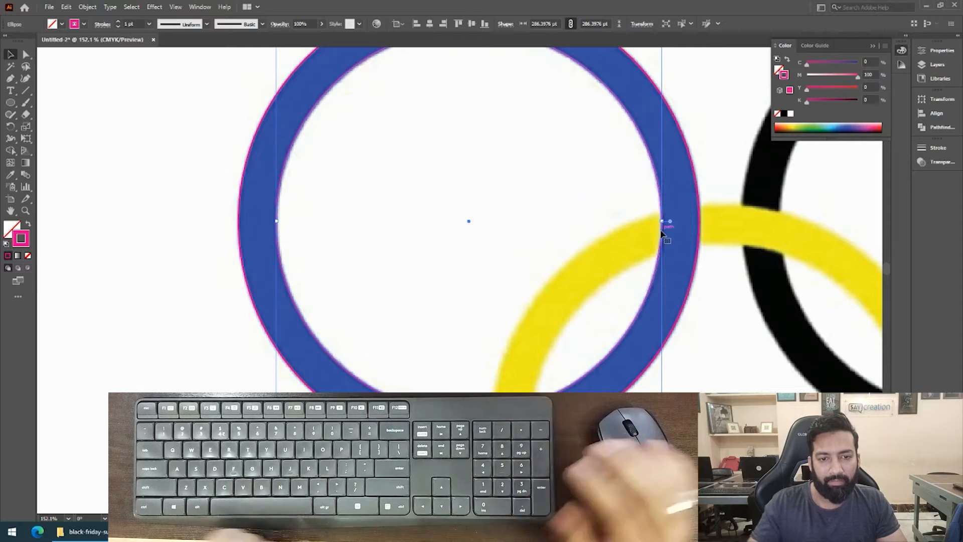
left_click_drag(611, 203, 513, 265)
left_click_drag(610, 246, 574, 256)
left_click_drag(584, 203, 686, 215)
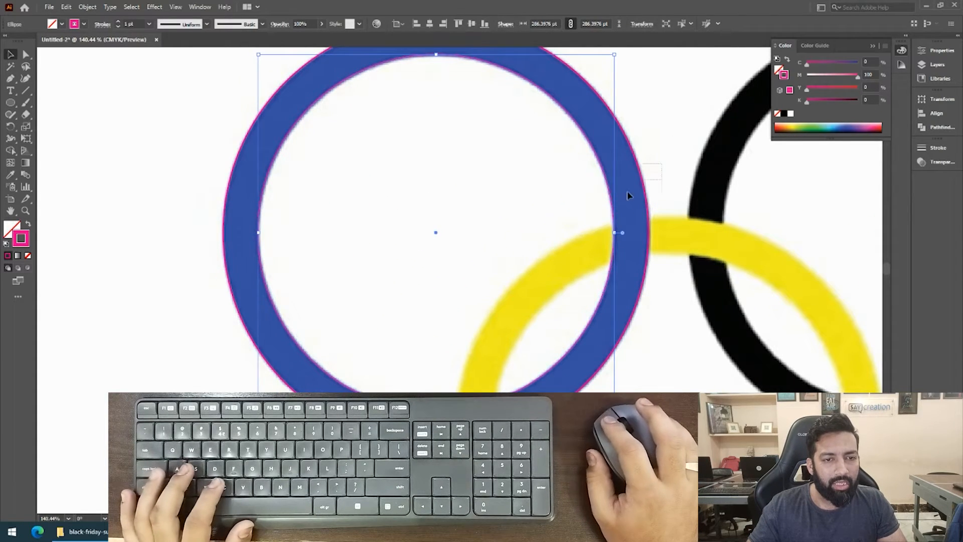
Combine the outer and inner circles into a compound shape with Pathfinder Exclude and expand it into a single ring.
left_click_drag(627, 192, 569, 220)
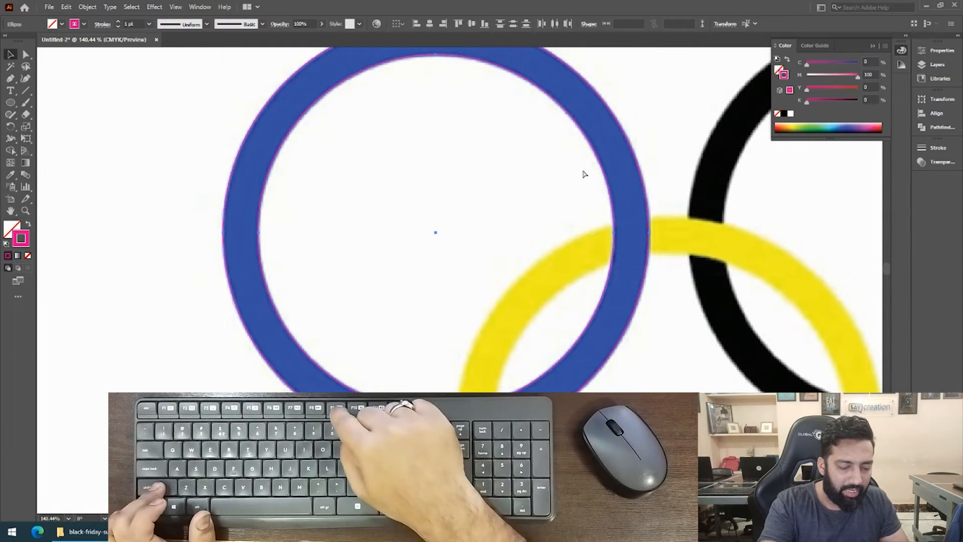
key("ctrl+shift+F9")
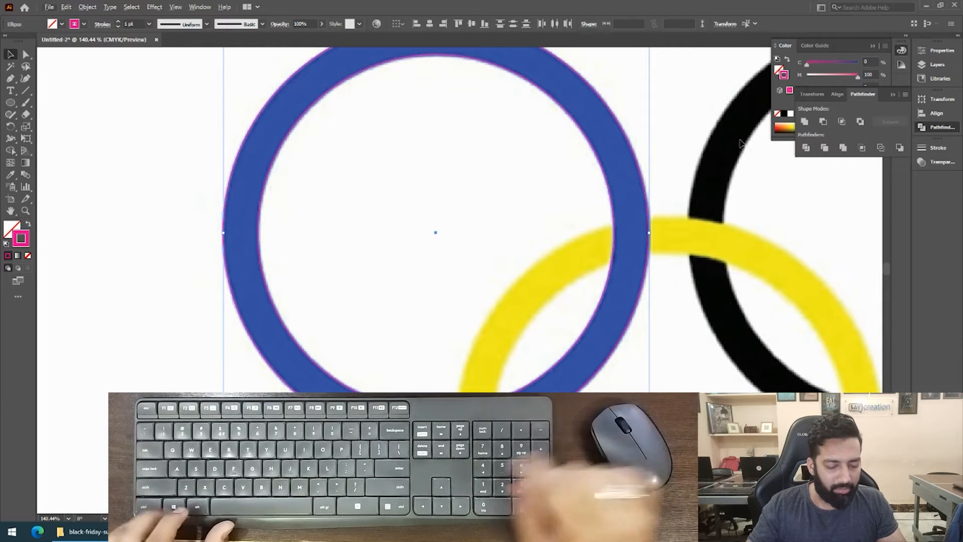
key("ctrl+shift+F9")
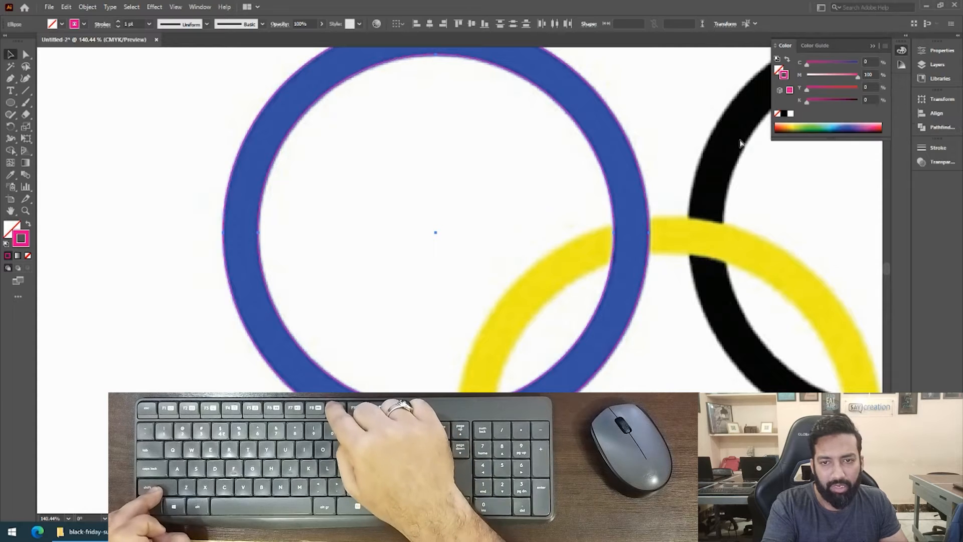
key("ctrl+shift+F9")
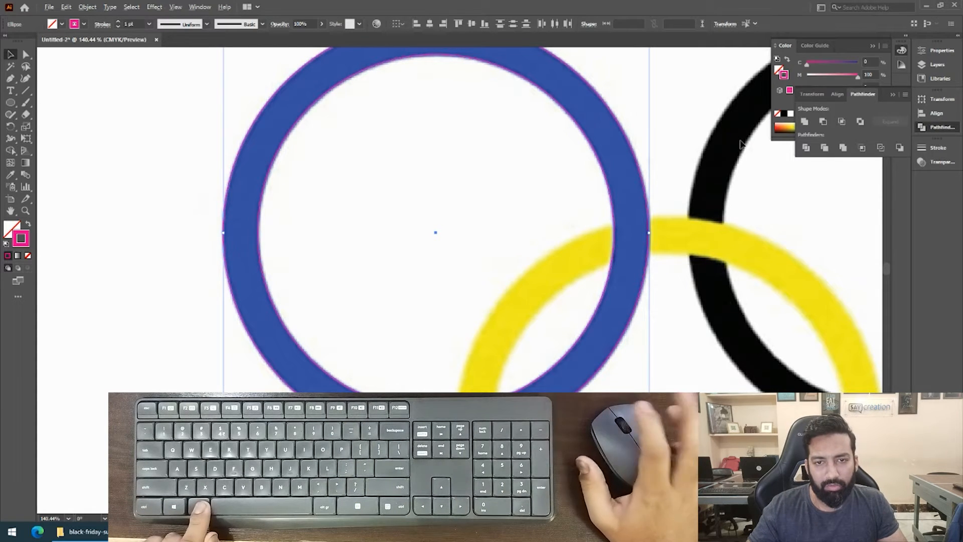
left_click(861, 122, "alt")
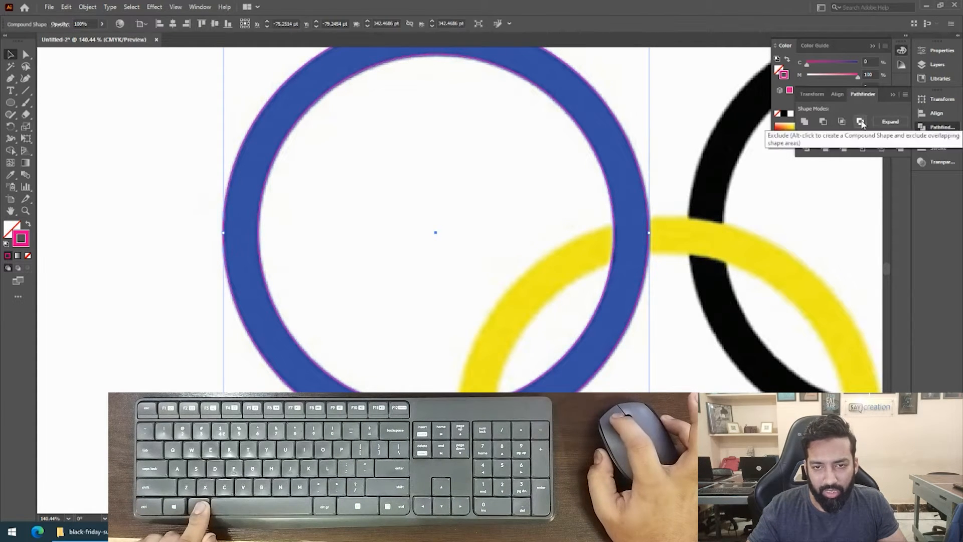
left_click(899, 122)
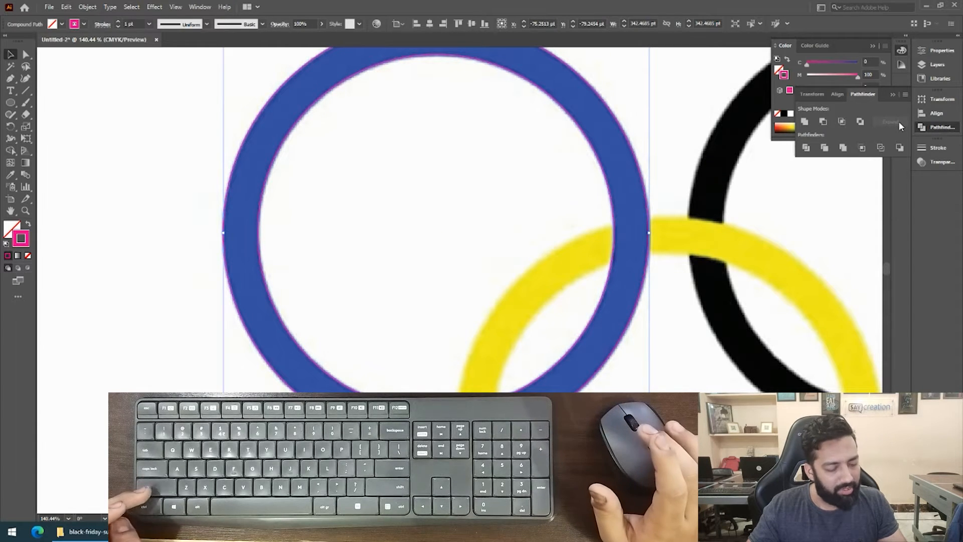
Swap the ring's fill and stroke to make it solid magenta, deselect it, and put away the Pathfinder and Color options.
key("shift+x")
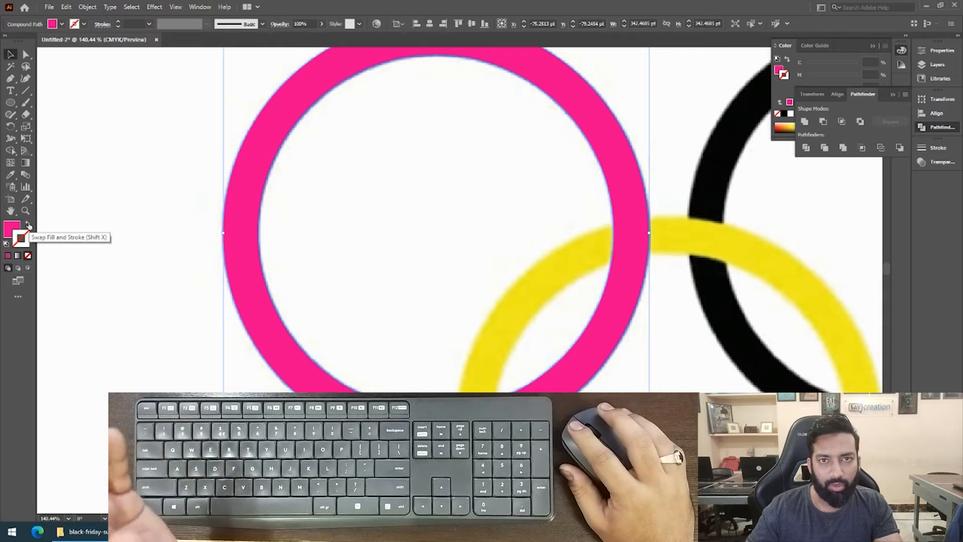
left_click(353, 259)
left_click_drag(638, 182, 537, 251)
left_click_drag(567, 261, 234, 233)
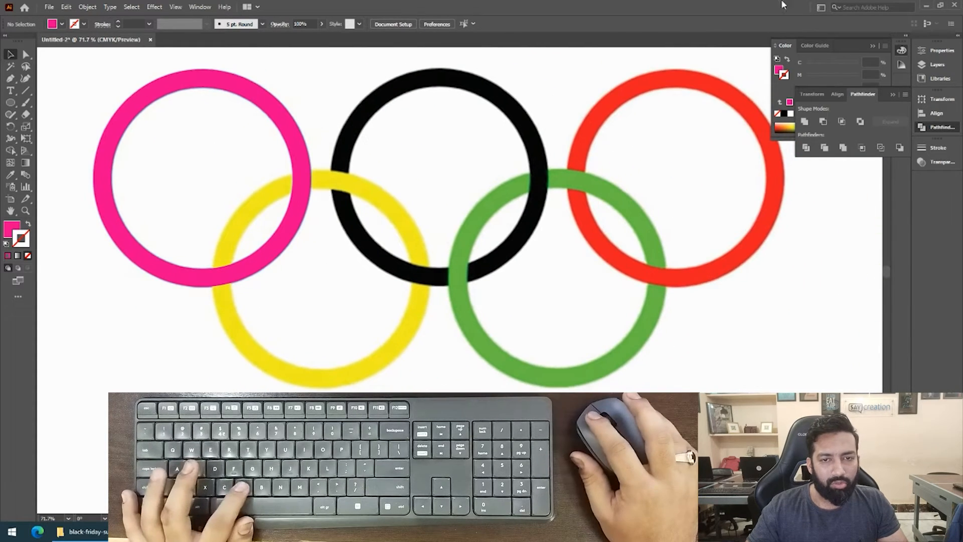
left_click(893, 94)
left_click(872, 46)
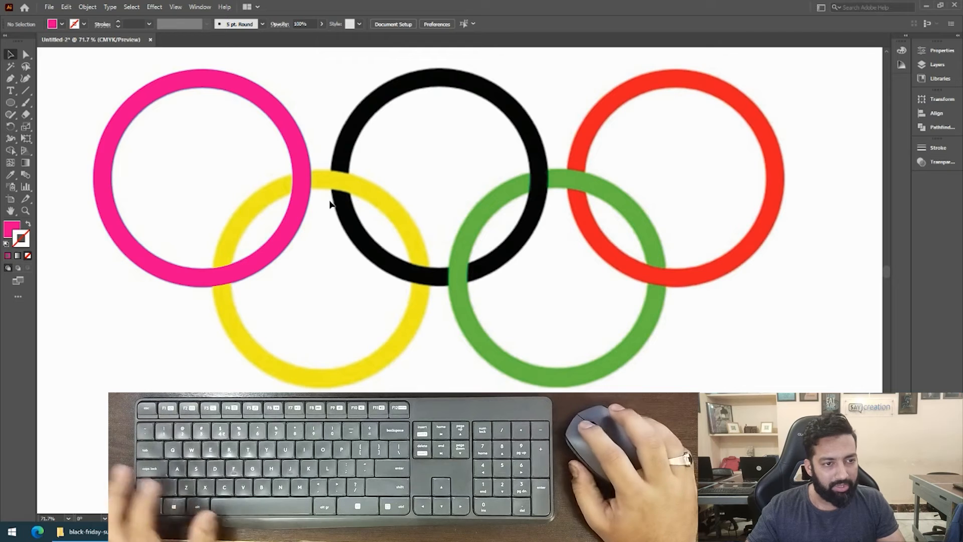
Duplicate the magenta ring 373.52 pt horizontally onto the black ring and repeat the duplication onto the red ring.
left_click_drag(306, 189, 545, 142)
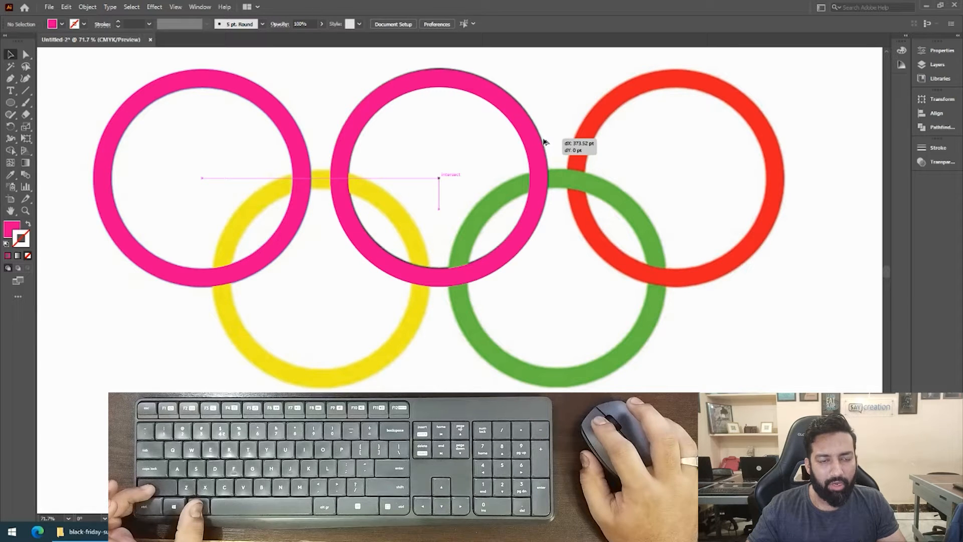
left_click_drag(545, 142, 545, 142)
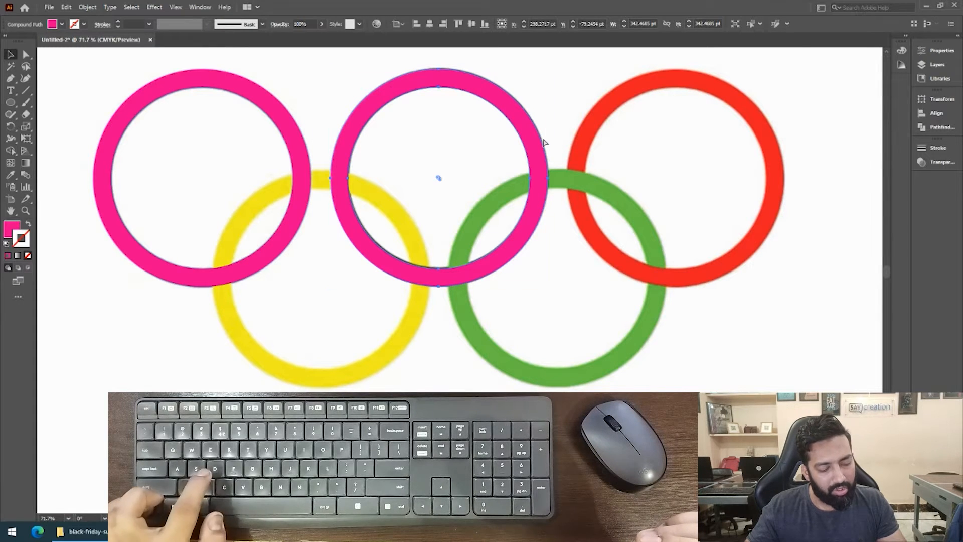
key("ctrl+d")
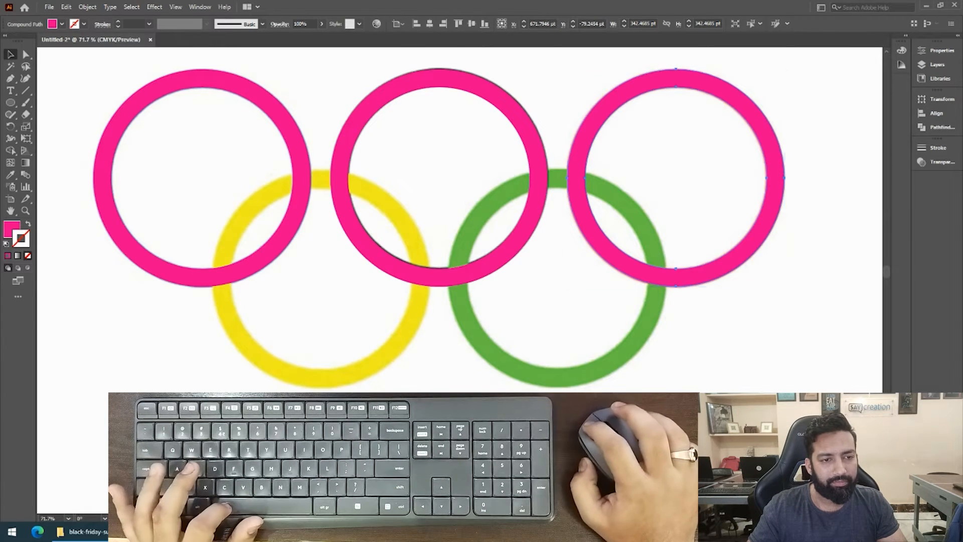
Try duplicating the first two magenta rings 186.76 pt across and 158.14 pt down onto the yellow and green rings.
left_click_drag(264, 398, 325, 345)
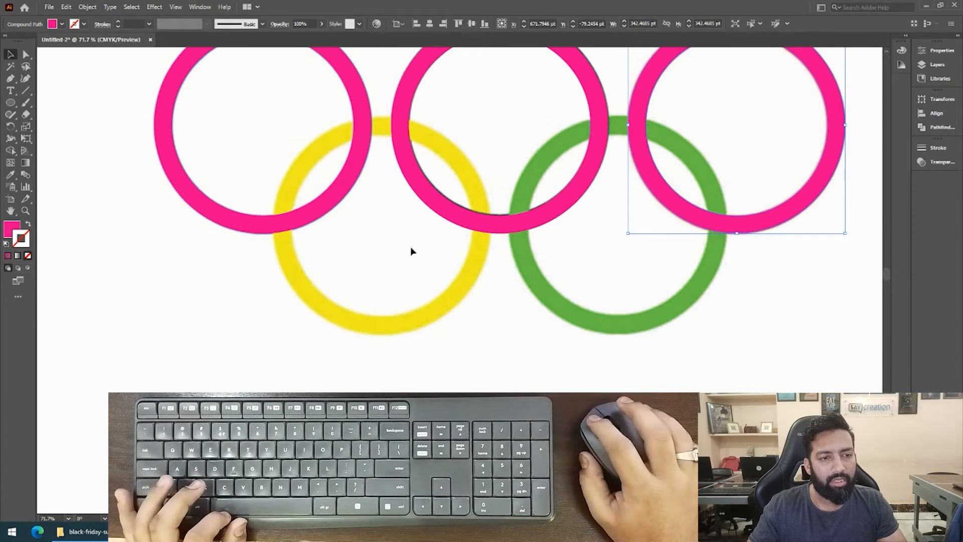
left_click_drag(389, 262, 381, 292)
left_click_drag(429, 136, 516, 215)
left_click_drag(517, 215, 518, 216)
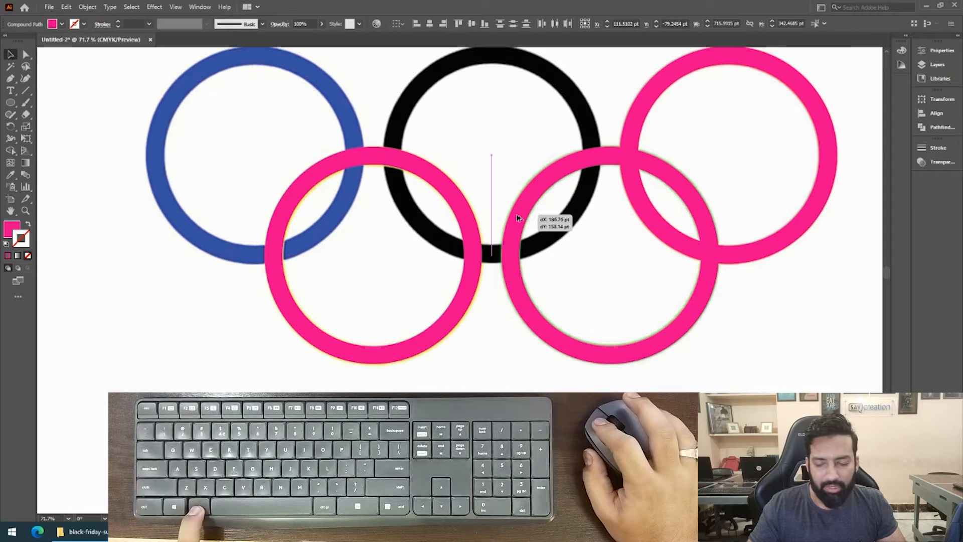
left_click_drag(518, 217, 519, 218)
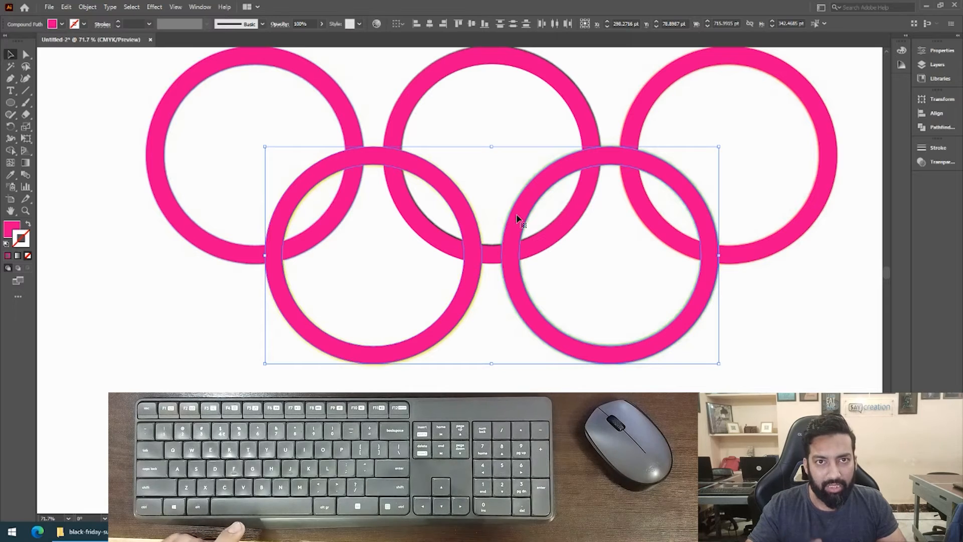
key("ctrl+z")
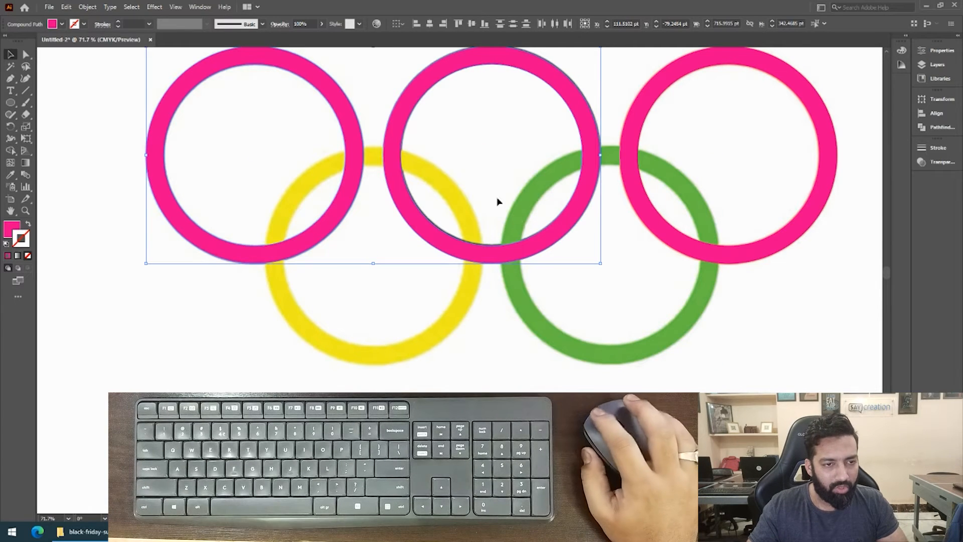
Duplicate the first two magenta rings 186.76 pt across and 157.35 pt down, aligning the copies with the yellow and green rings.
left_click_drag(363, 140, 476, 241)
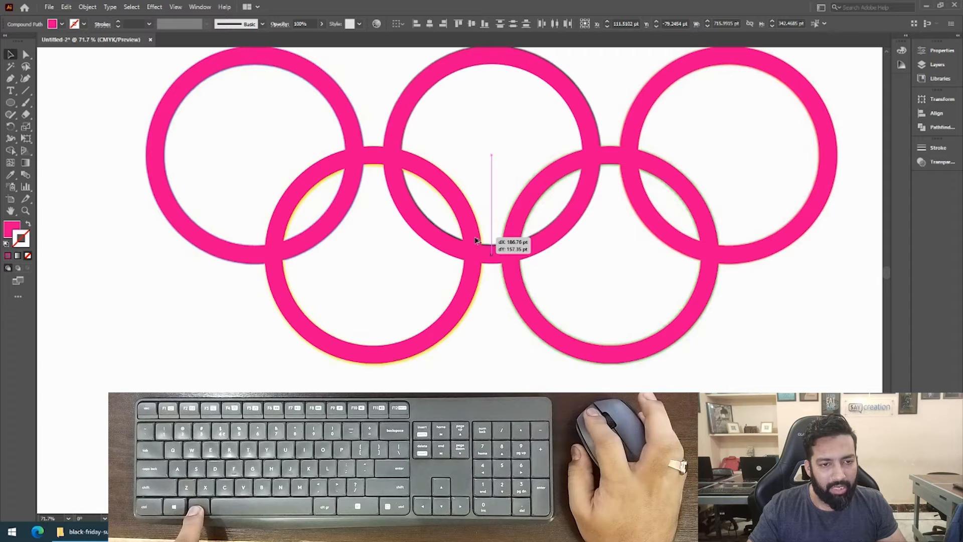
left_click_drag(475, 241, 476, 241)
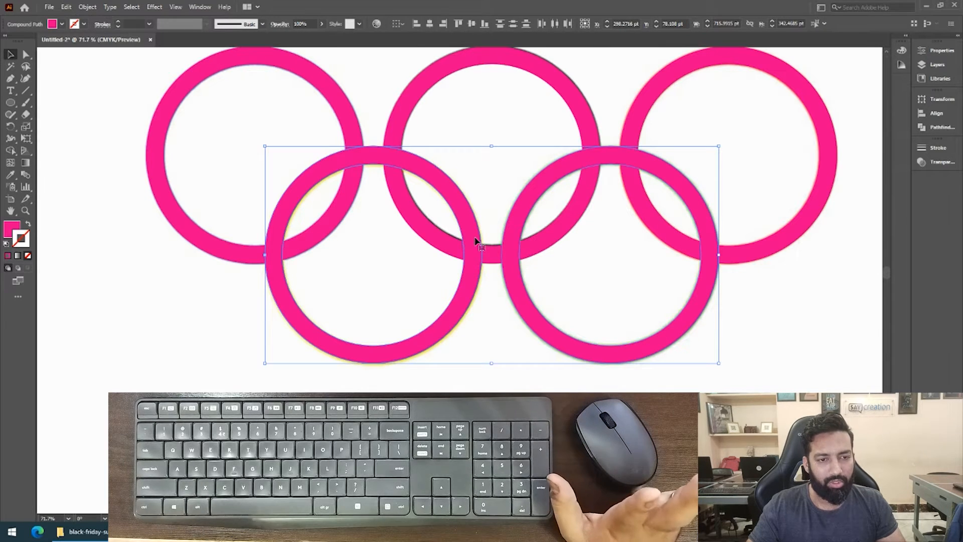
left_click_drag(485, 212, 472, 255)
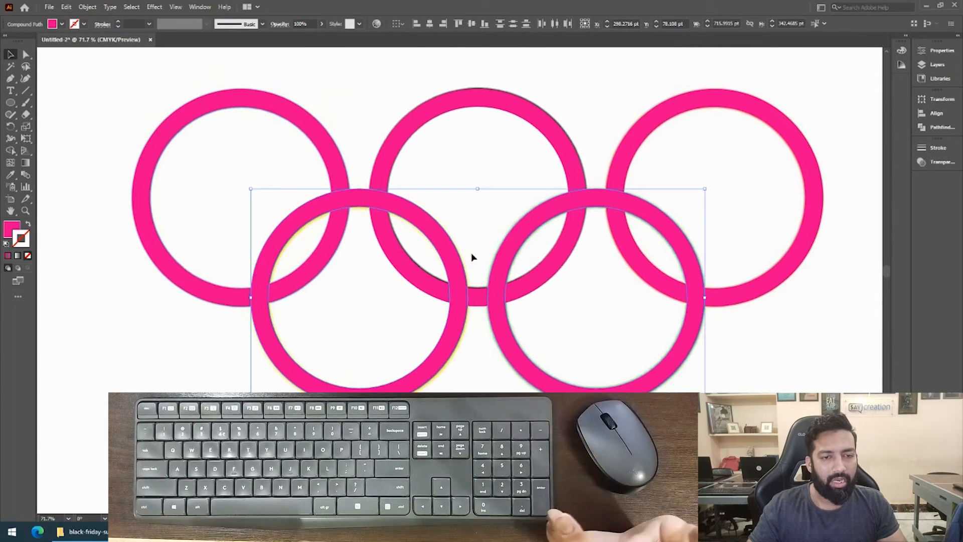
Move the five magenta rings straight down off the reference image so they sit directly below it.
key("z")
left_click(475, 220, "alt")
left_click(474, 220, "alt")
left_click_drag(513, 288, 538, 135)
left_click(538, 180, "alt")
left_click_drag(544, 226, 590, 114)
key("v")
left_click(638, 184)
left_click_drag(644, 239, 551, 219)
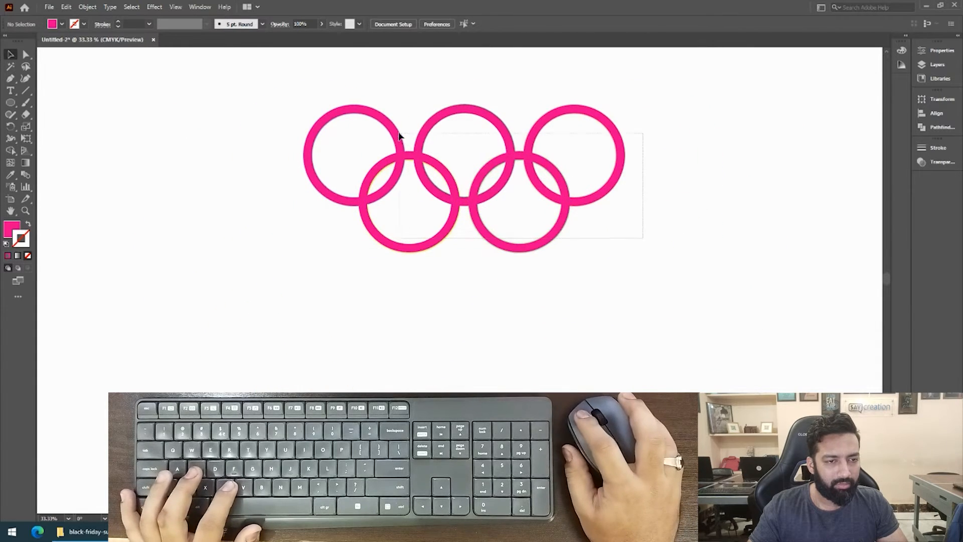
left_click_drag(399, 132, 399, 133)
left_click_drag(415, 190, 420, 134)
left_click_drag(400, 88, 367, 228)
left_click_drag(399, 174, 385, 220)
left_click_drag(288, 279, 312, 275)
Recolor the three upper magenta rings blue, black and red by sampling the matching reference rings with the Eyedropper.
left_click_drag(271, 228, 315, 286)
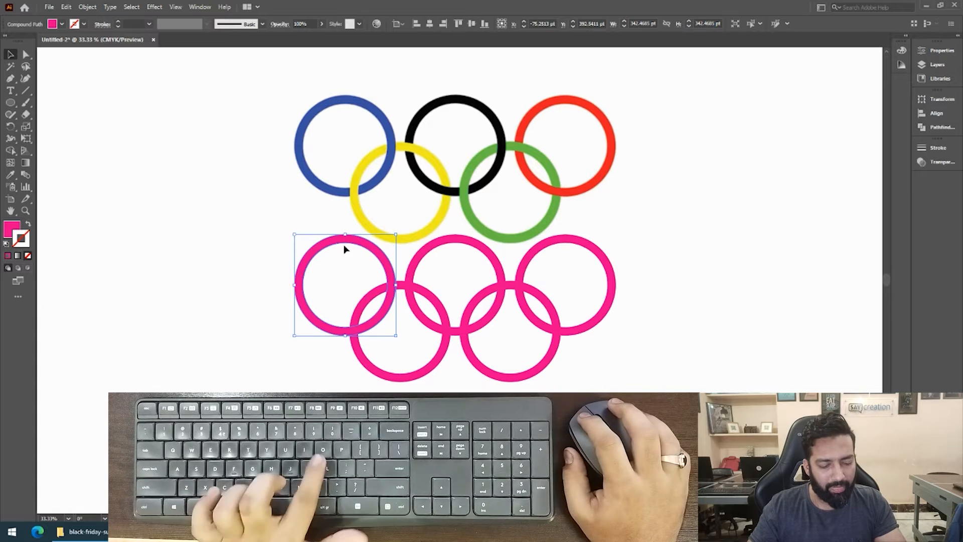
key("i")
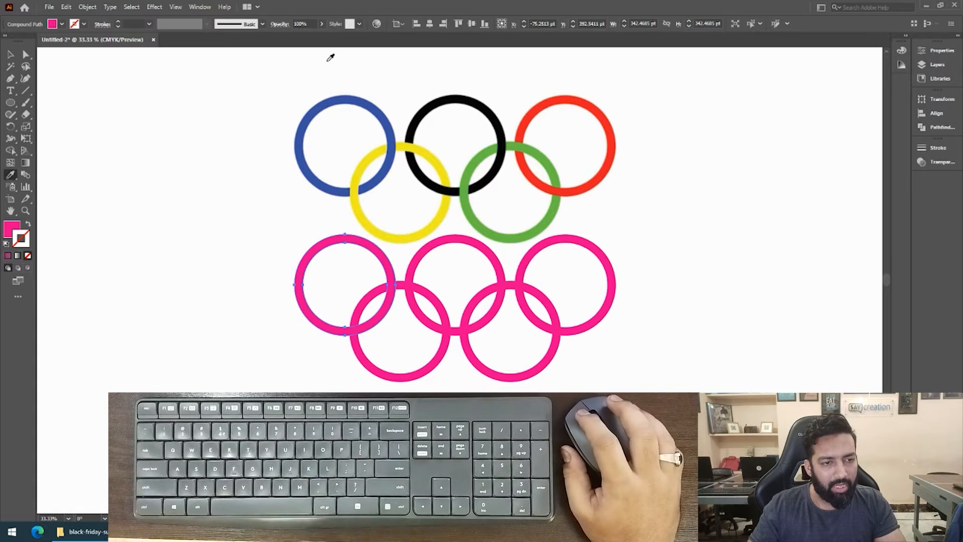
left_click(338, 98)
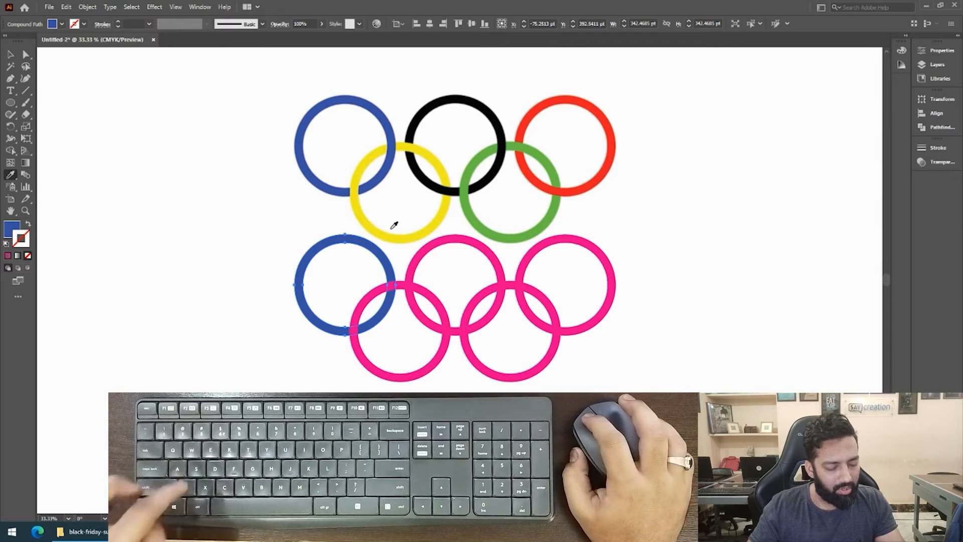
left_click(452, 242)
key("i")
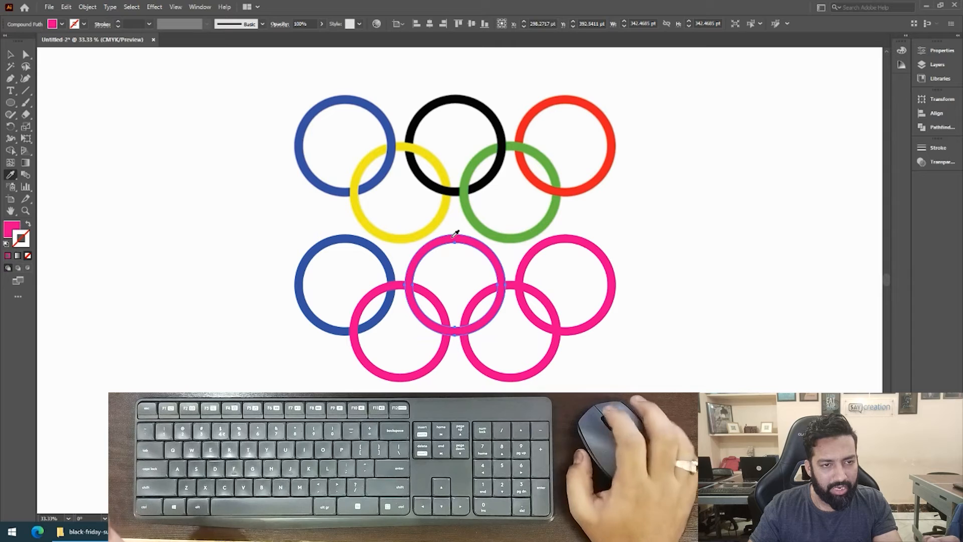
left_click(460, 101)
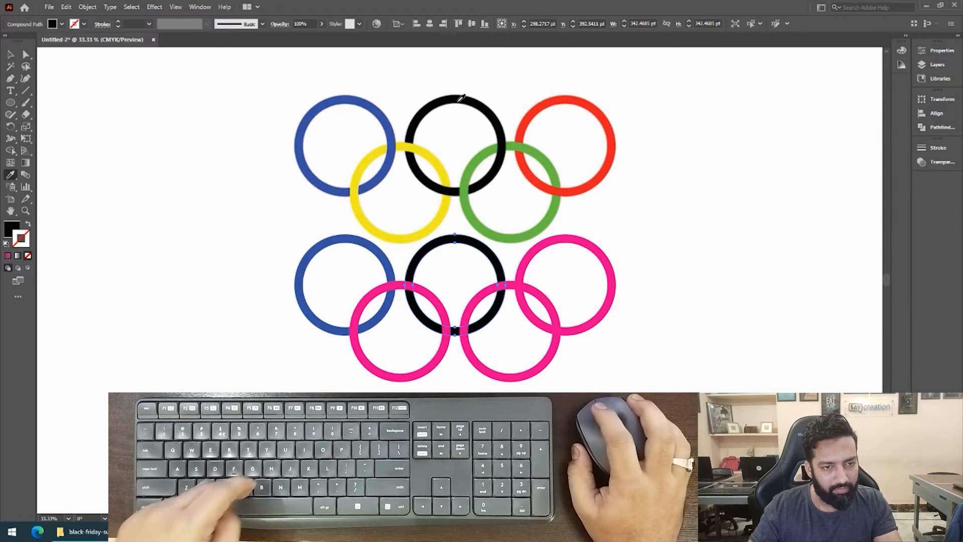
left_click(557, 245)
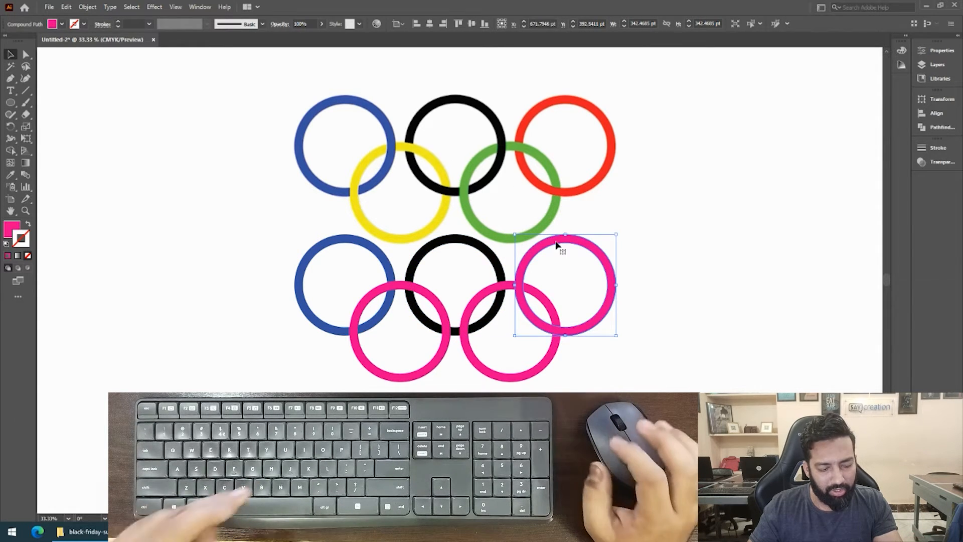
key("i")
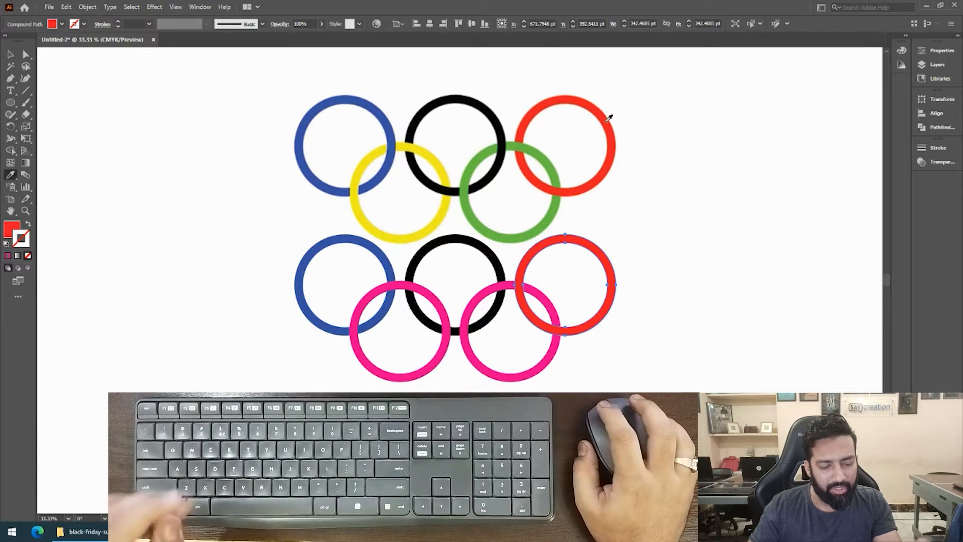
Recolor the two lower magenta rings yellow and green with the Eyedropper, sampling the matching reference rings.
left_click(425, 366, "ctrl")
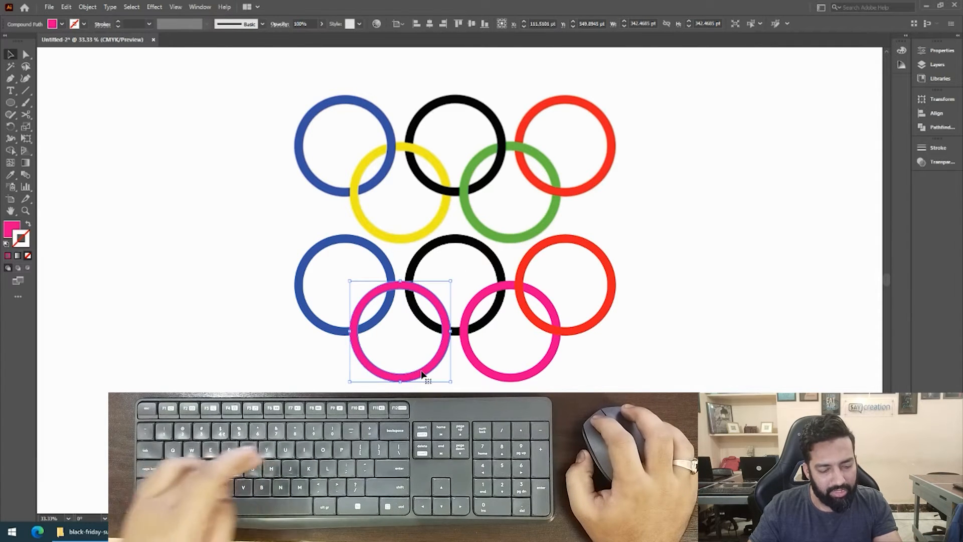
left_click(396, 237)
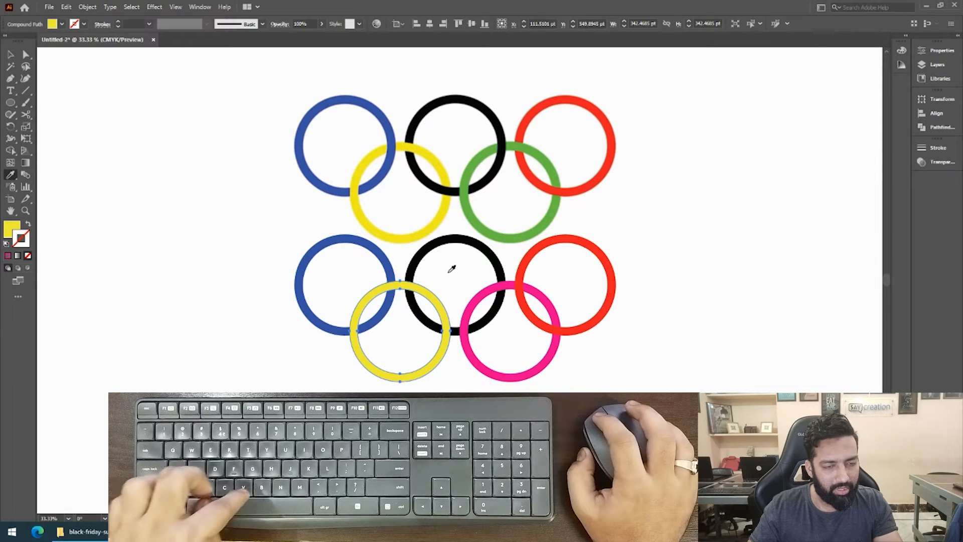
left_click(519, 381, "ctrl")
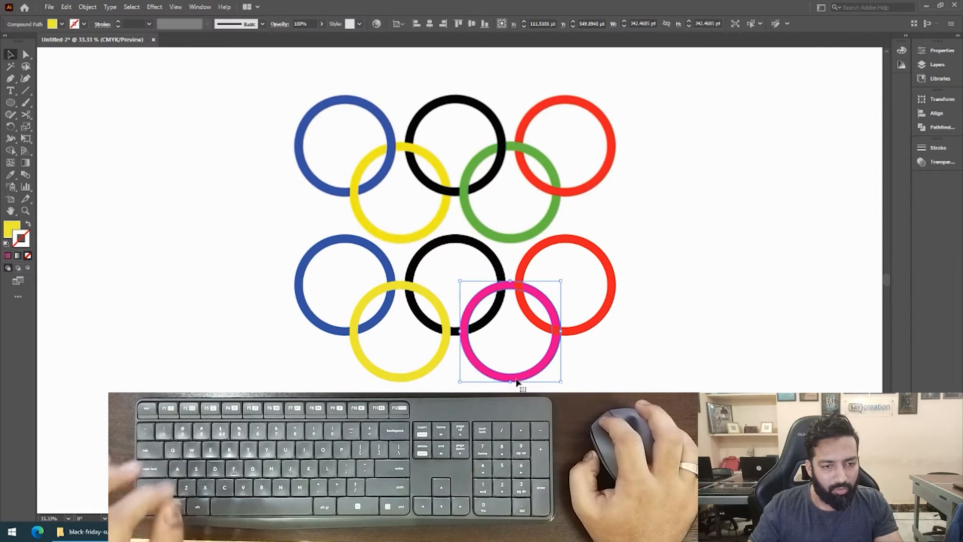
left_click(488, 152)
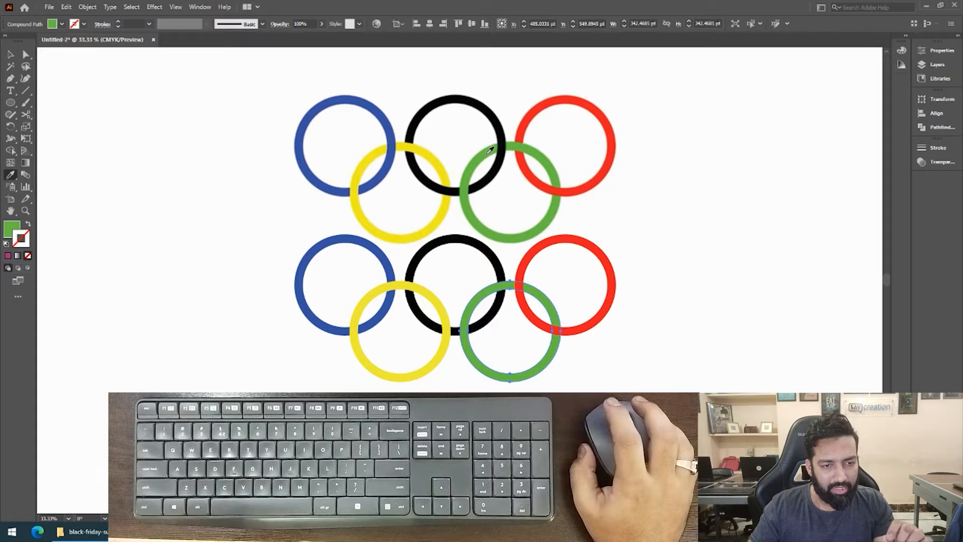
Move the five colored rings to the right of the reference image, level with it, and deselect them.
scroll(514, 247, "down", 2)
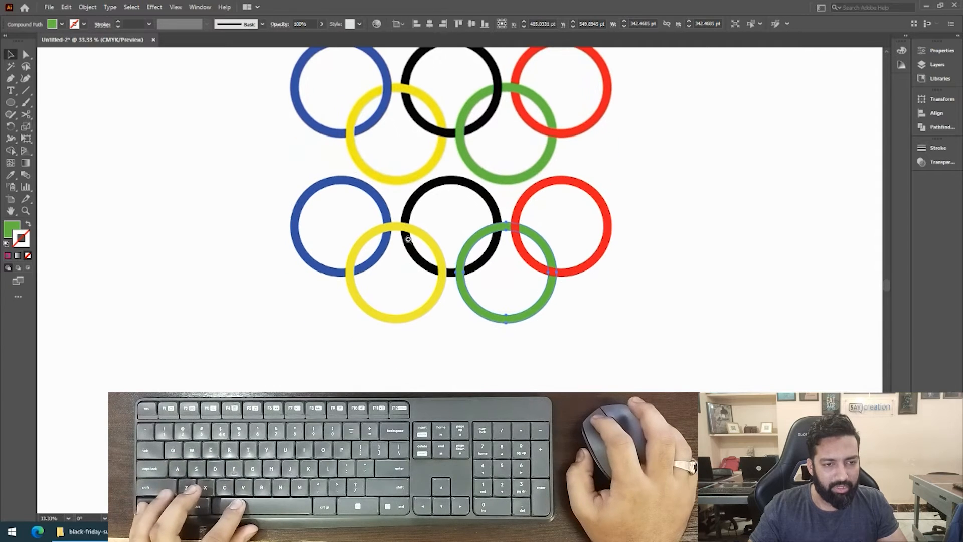
scroll(502, 206, "up", 3)
scroll(492, 280, "down", 1)
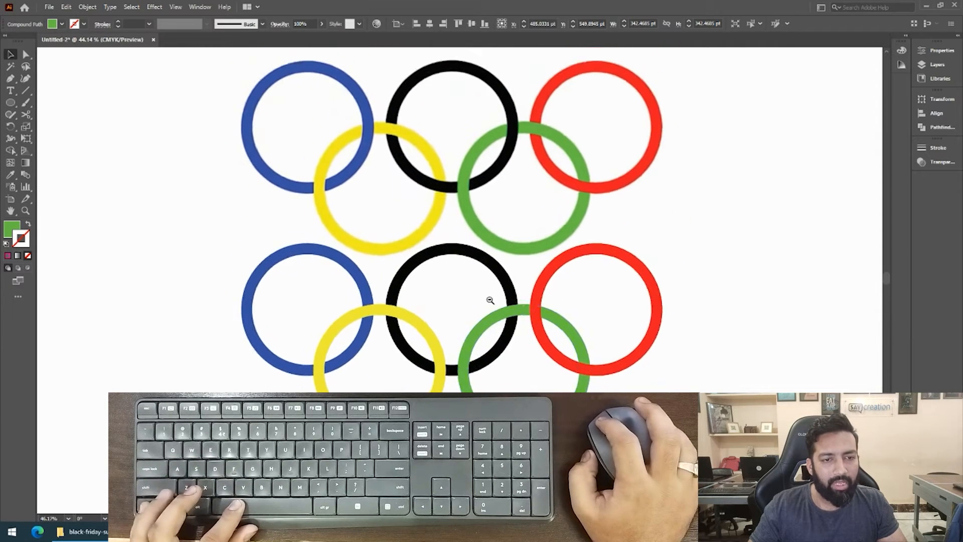
left_click(701, 193)
scroll(622, 267, "down", 1)
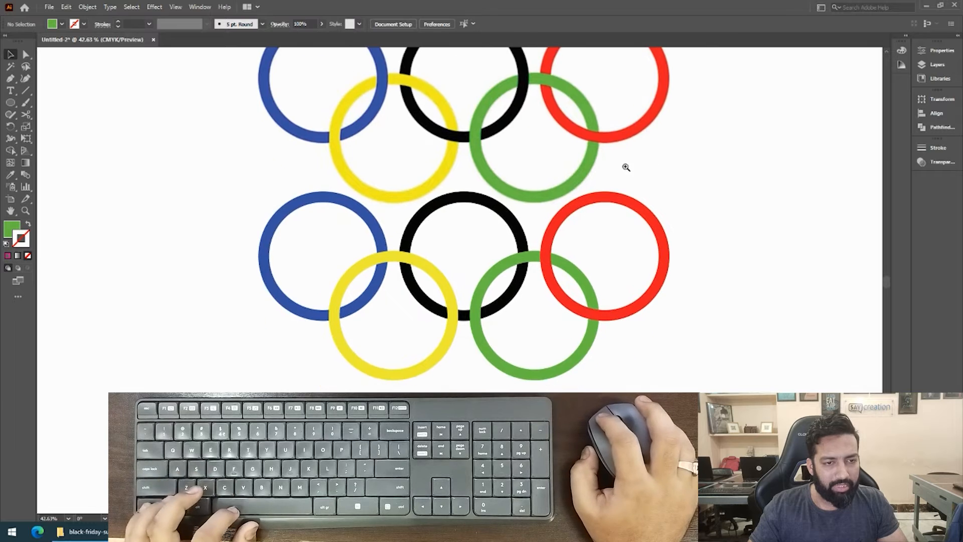
scroll(626, 165, "down", 1)
left_click_drag(372, 255, 733, 141)
left_click_drag(734, 142, 541, 175)
left_click_drag(497, 181, 588, 207)
left_click(447, 308)
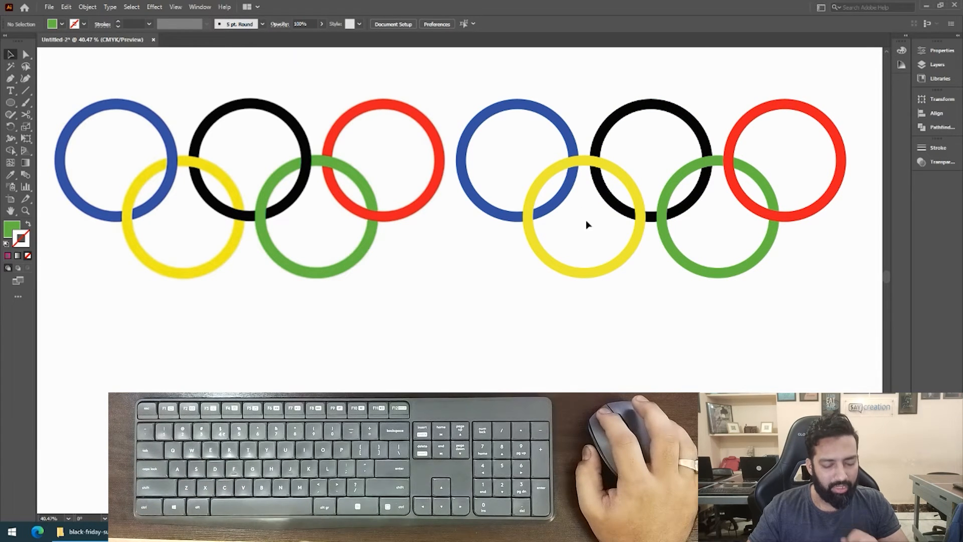
Draw a green rectangle about 72 by 118 pt over the upper crossing of the blue and yellow rings.
key("m")
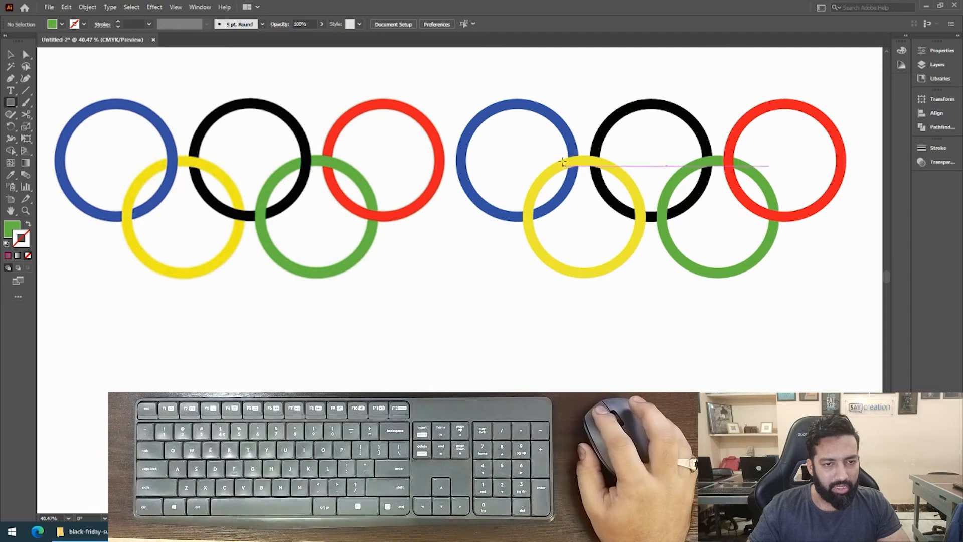
left_click_drag(559, 141, 584, 182)
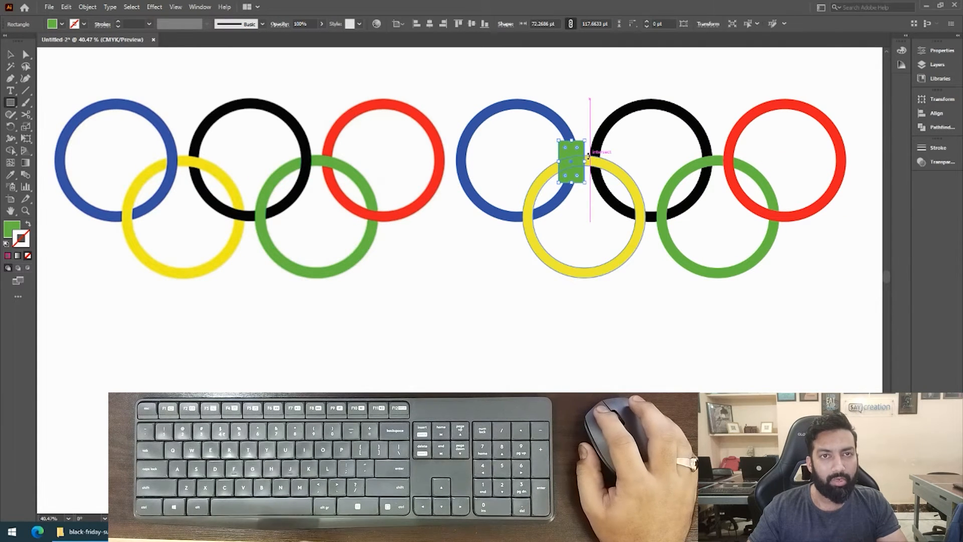
left_click_drag(565, 152, 728, 152)
key("v")
left_click_drag(609, 154, 589, 190)
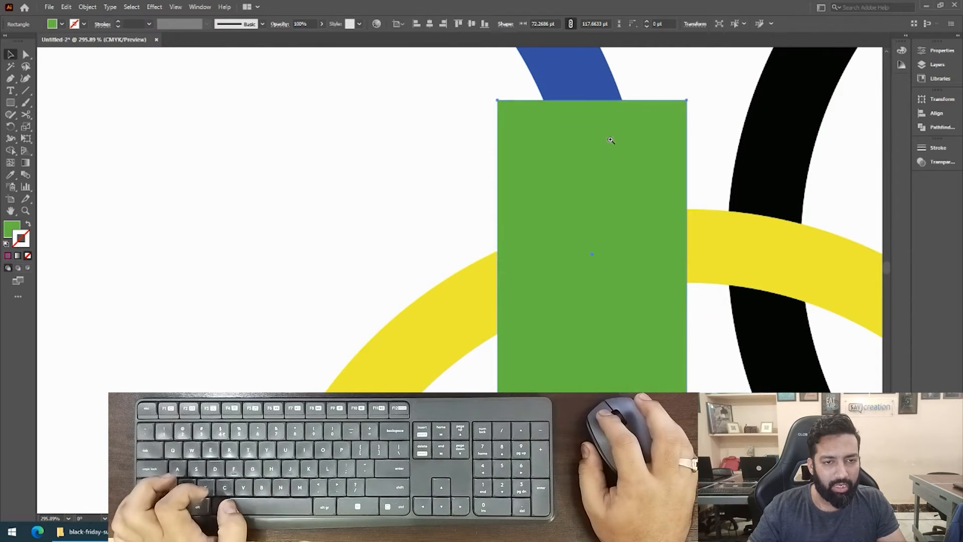
Try shortening the green rectangle to about 45 pt high and moving it off the crossing.
scroll(593, 116, "down", 2)
left_click_drag(584, 84, 588, 157)
left_click_drag(646, 252, 655, 234)
left_click_drag(581, 200, 388, 229)
key("ctrl+z")
key("ctrl+z")
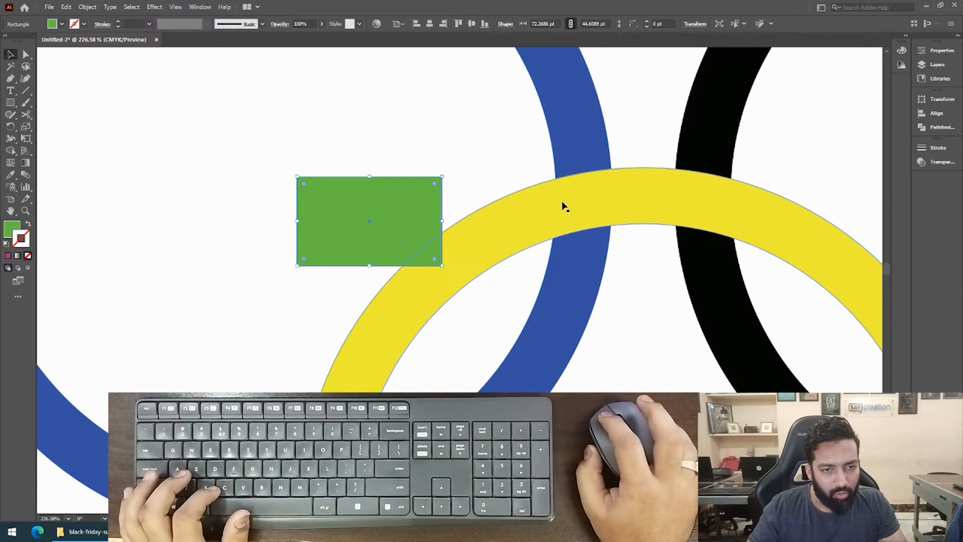
Move the rectangle back over the upper blue-yellow crossing and stretch it to about 94 pt high.
left_click_drag(430, 206, 633, 142)
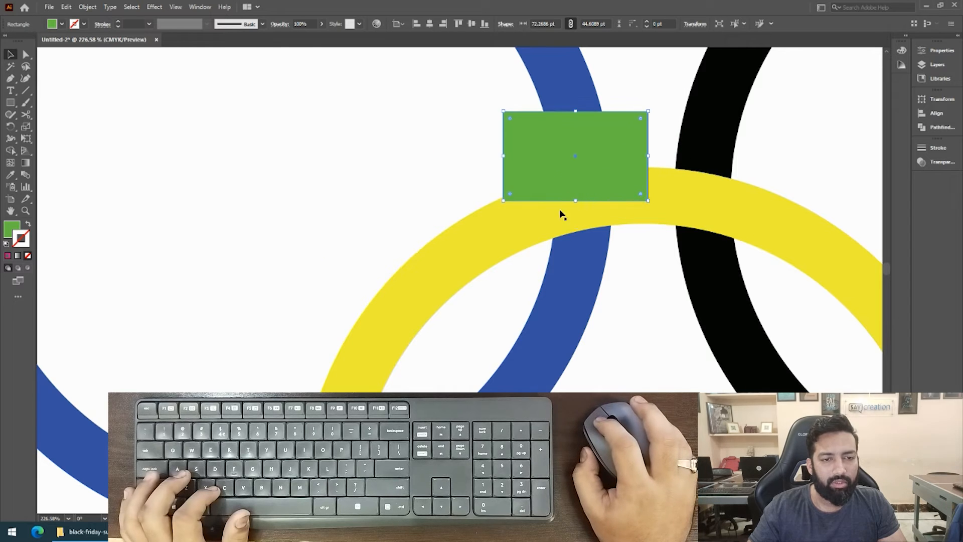
left_click_drag(577, 203, 595, 304)
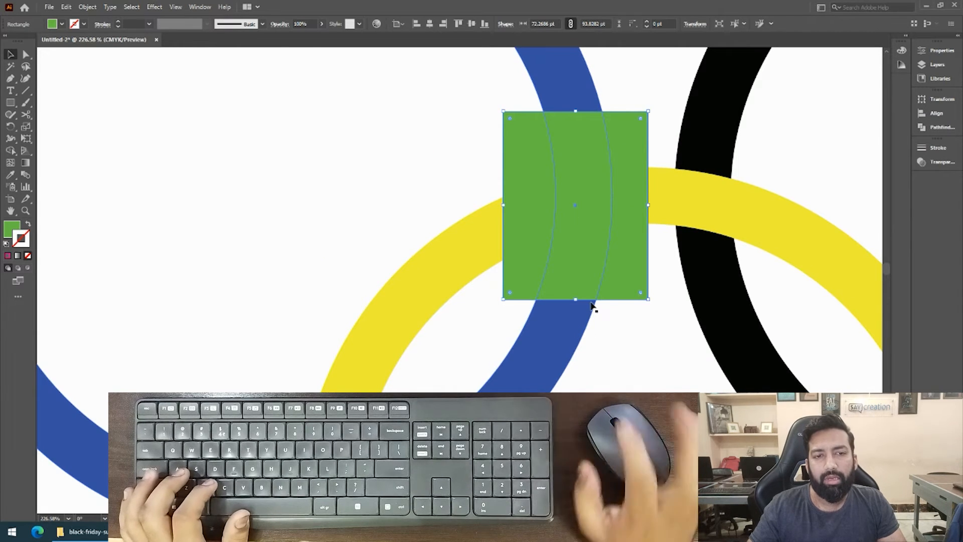
Try intersecting the green rectangle with the blue ring using the Pathfinder Intersect shape mode.
left_click_drag(592, 204, 544, 221)
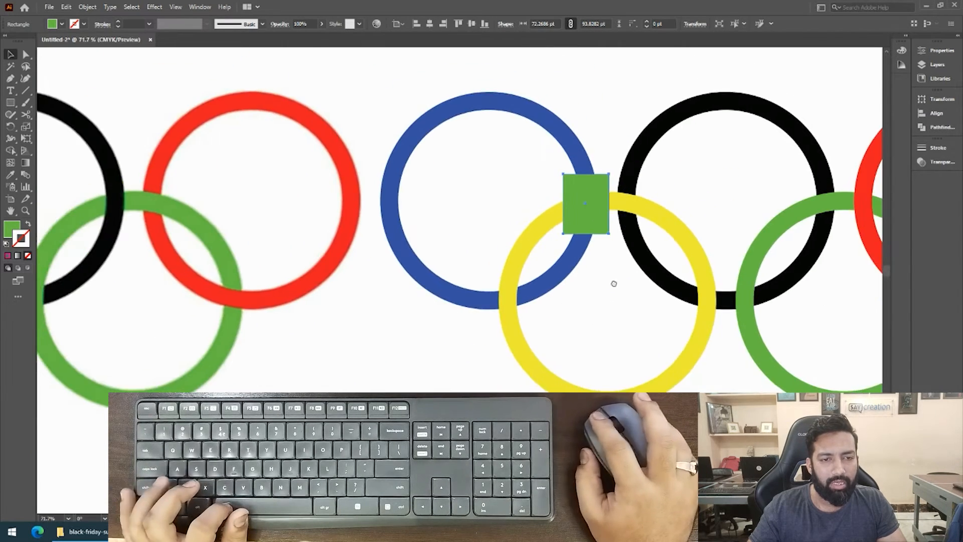
left_click_drag(616, 282, 522, 276)
left_click(489, 320)
left_click_drag(512, 213, 427, 163)
left_click(408, 190)
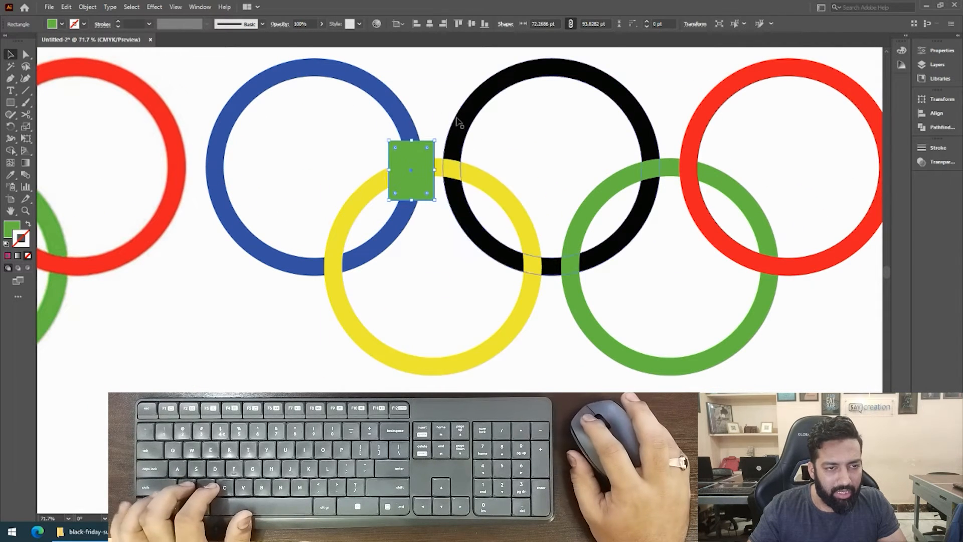
left_click(381, 93, "shift")
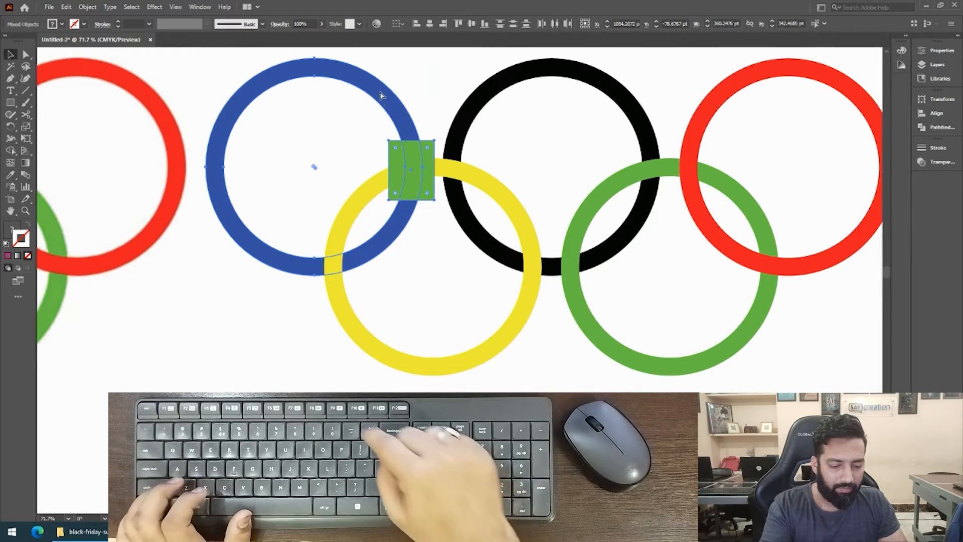
key("ctrl+shift+F9")
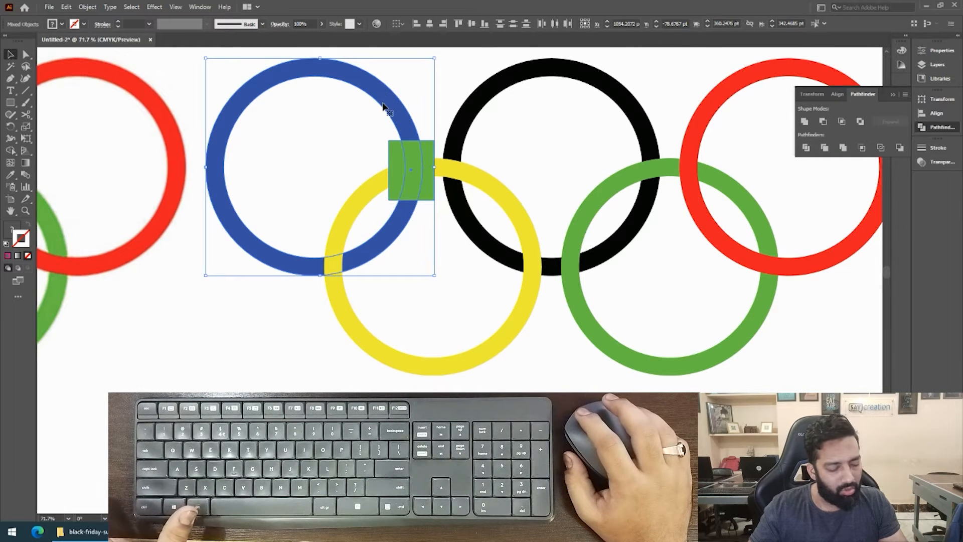
left_click(841, 123)
left_click(891, 121)
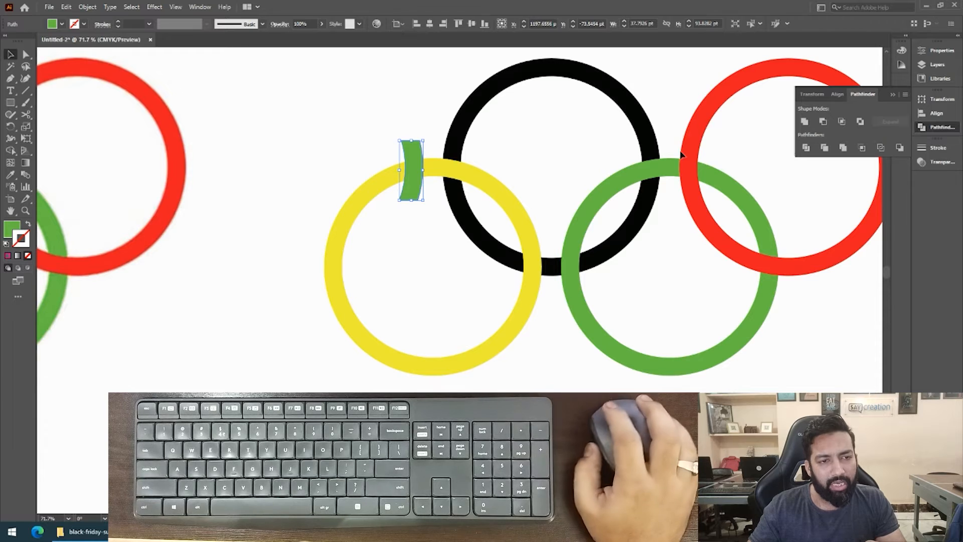
Undo the intersection and examine the selected ring and rectangle in Outline view.
key("ctrl+z")
key("ctrl+z")
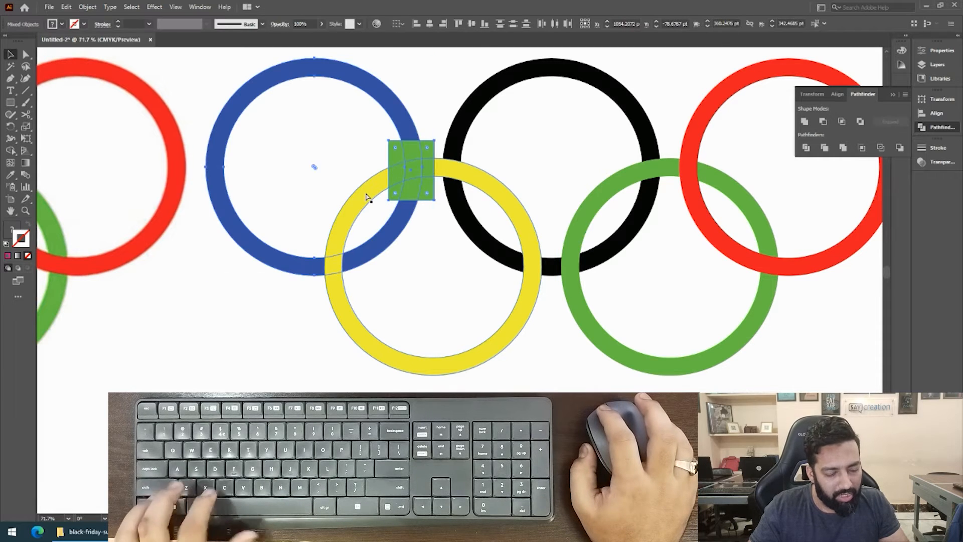
key("ctrl+y")
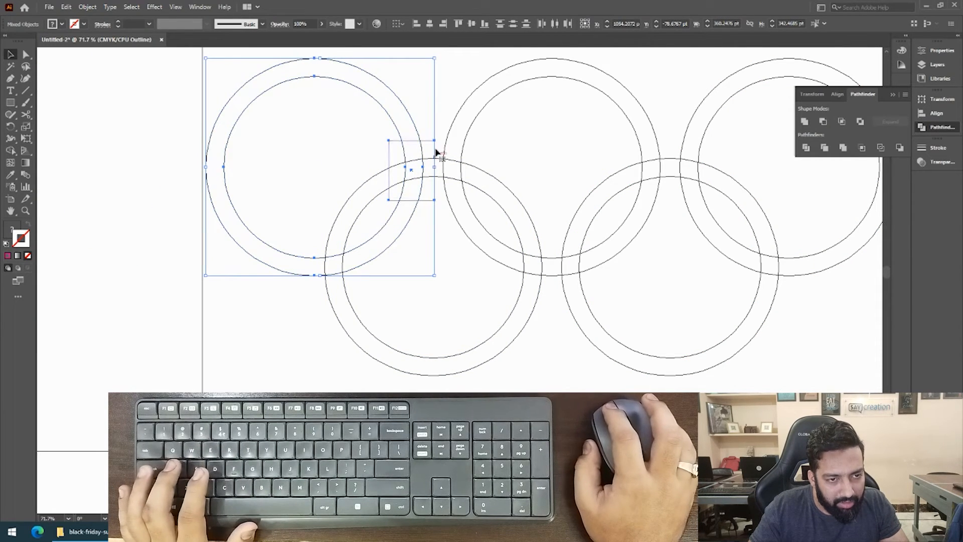
key("ctrl+y")
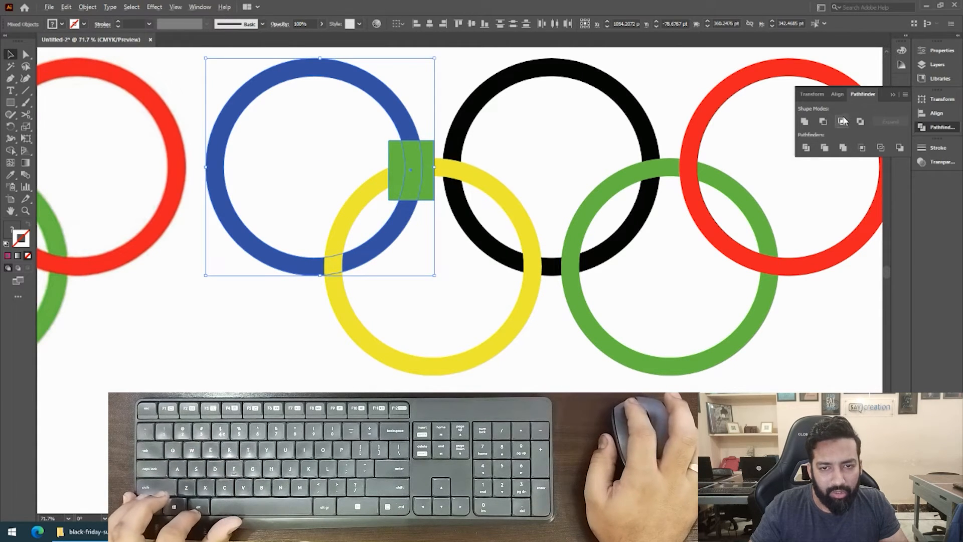
Reapply the intersection of the blue ring and rectangle, undo it again, and deselect both shapes.
key("ctrl+shift+z")
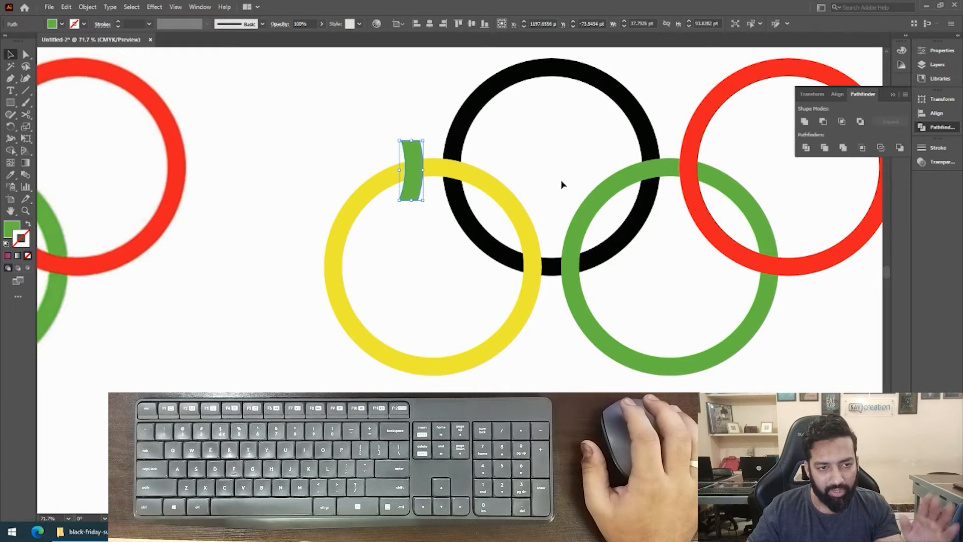
key("a")
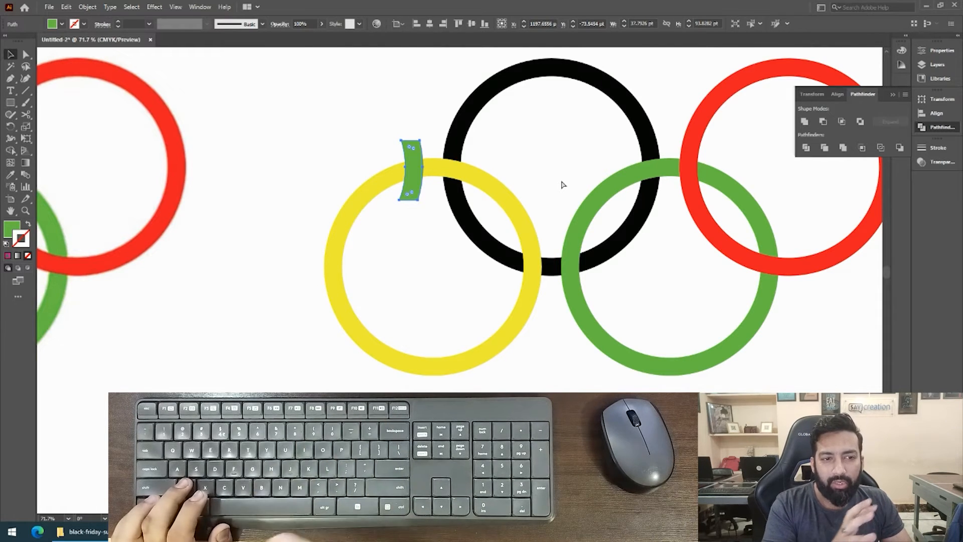
key("ctrl+z")
key("ctrl+z")
left_click(401, 304)
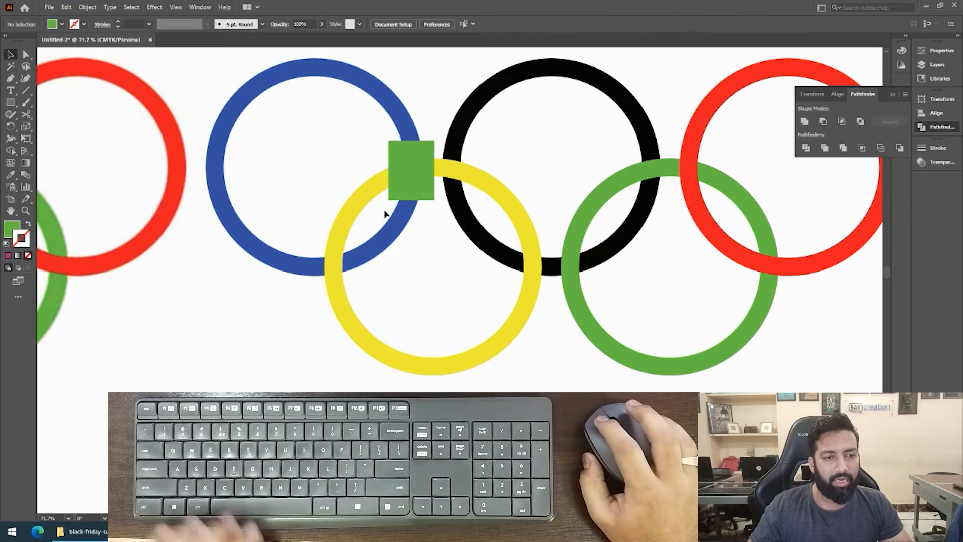
Copy the blue ring and paste the duplicate in place directly in front of it.
left_click_drag(383, 245, 285, 195)
left_click_drag(298, 202, 371, 248)
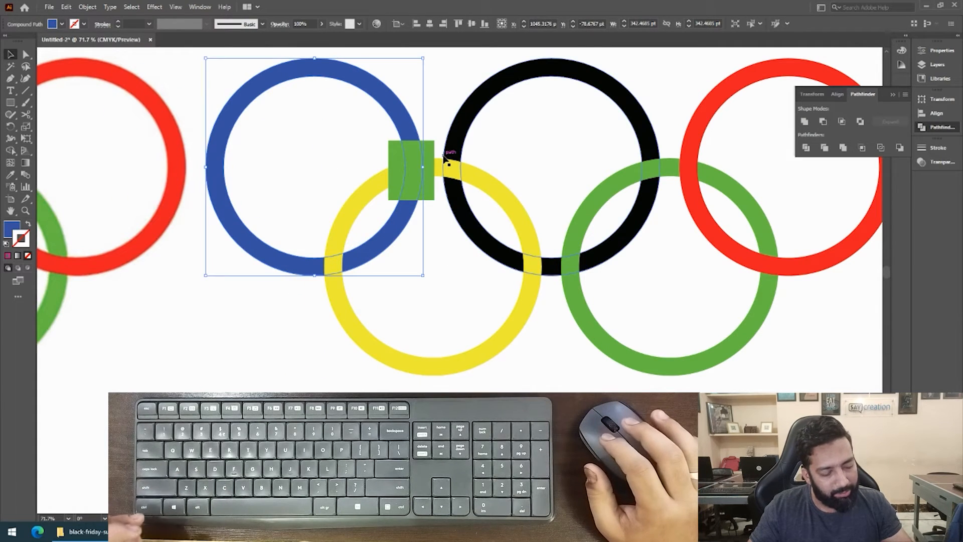
key("ctrl+c")
key("ctrl+f")
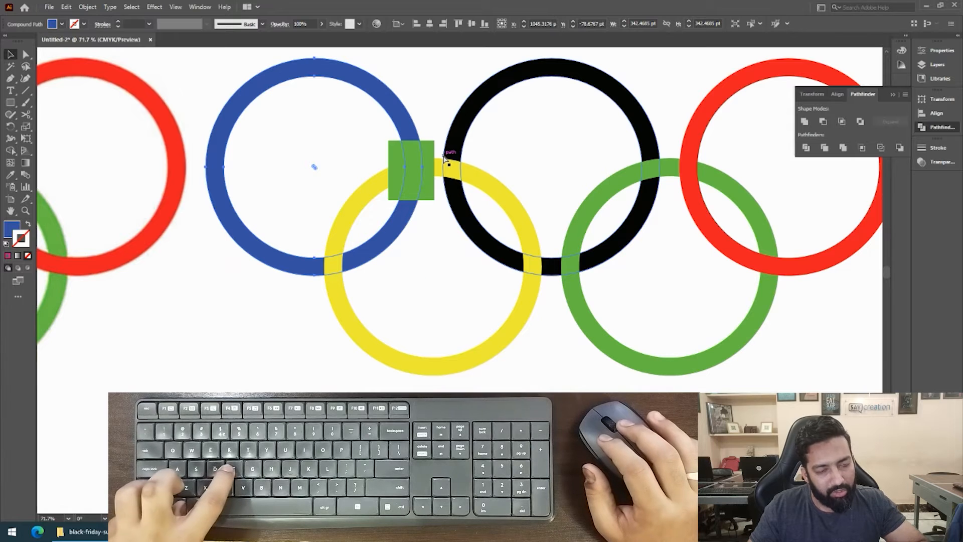
Try moving the duplicate blue ring off the original, undo the move, and deselect it.
left_click_drag(402, 118, 350, 111)
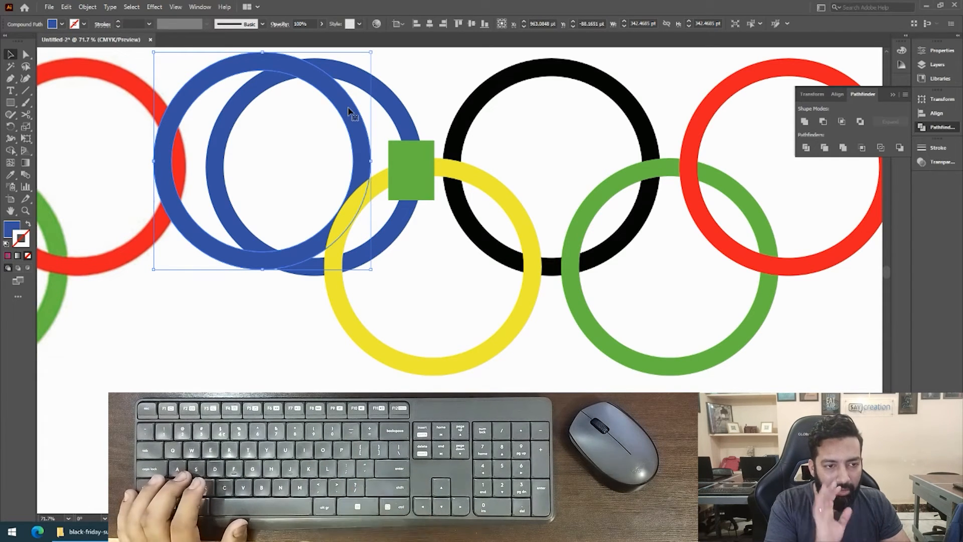
key("ctrl")
key("ctrl+z")
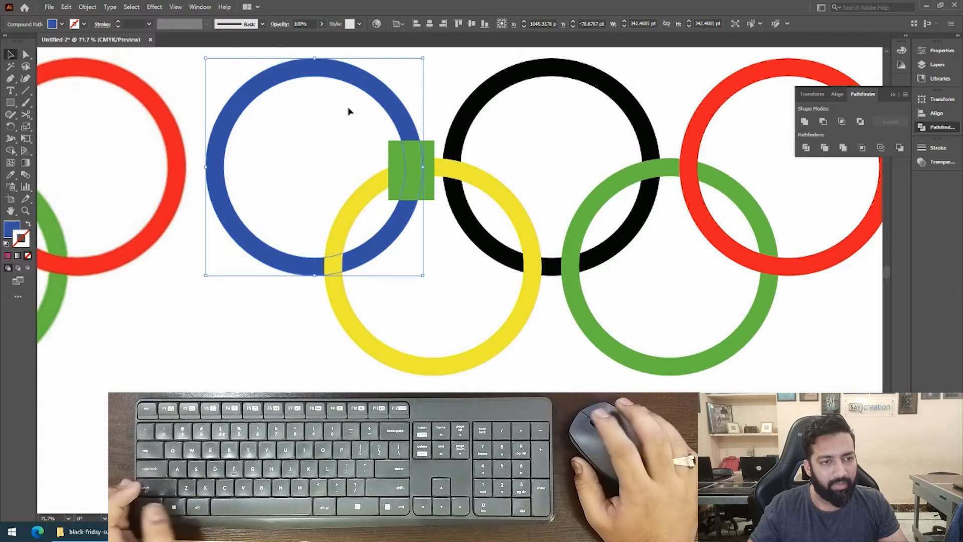
left_click(317, 133)
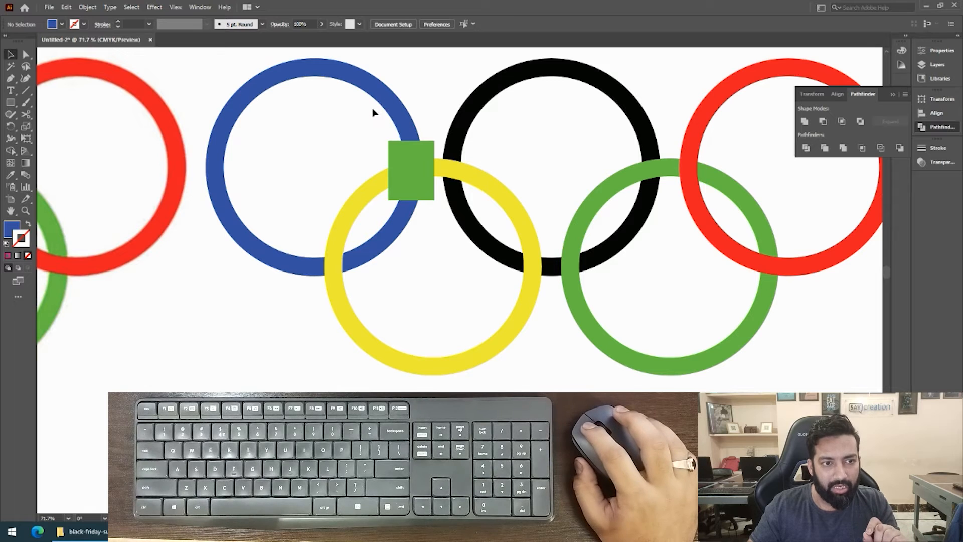
left_click_drag(403, 79, 440, 57)
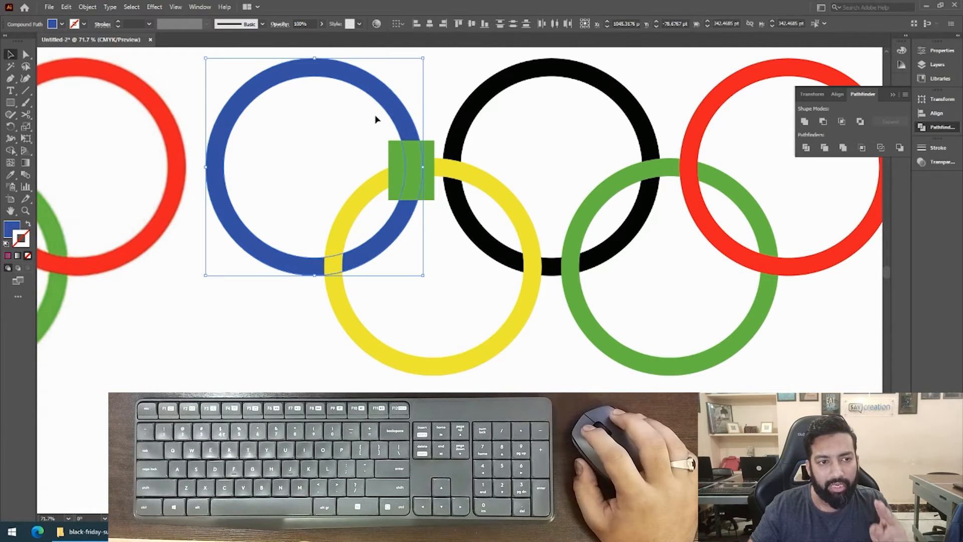
left_click(341, 134)
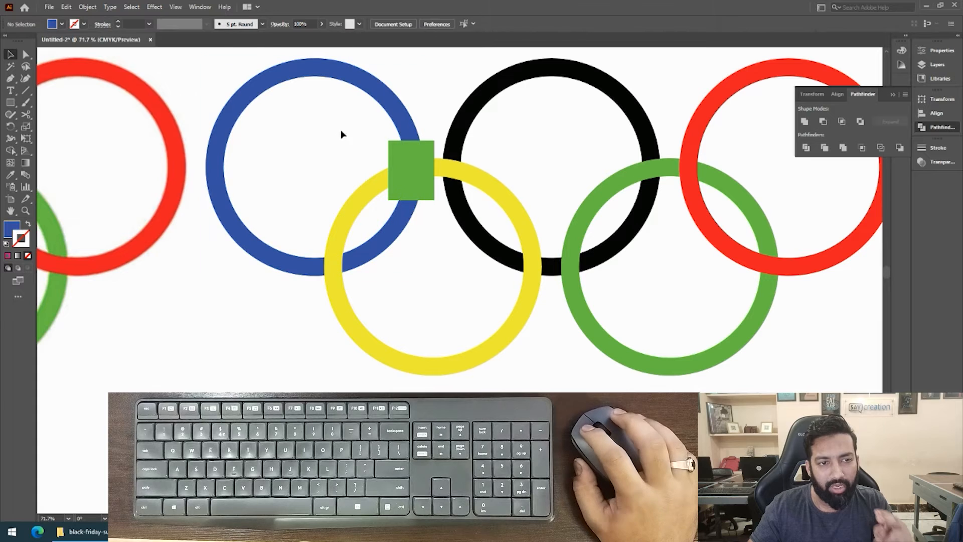
left_click(379, 96)
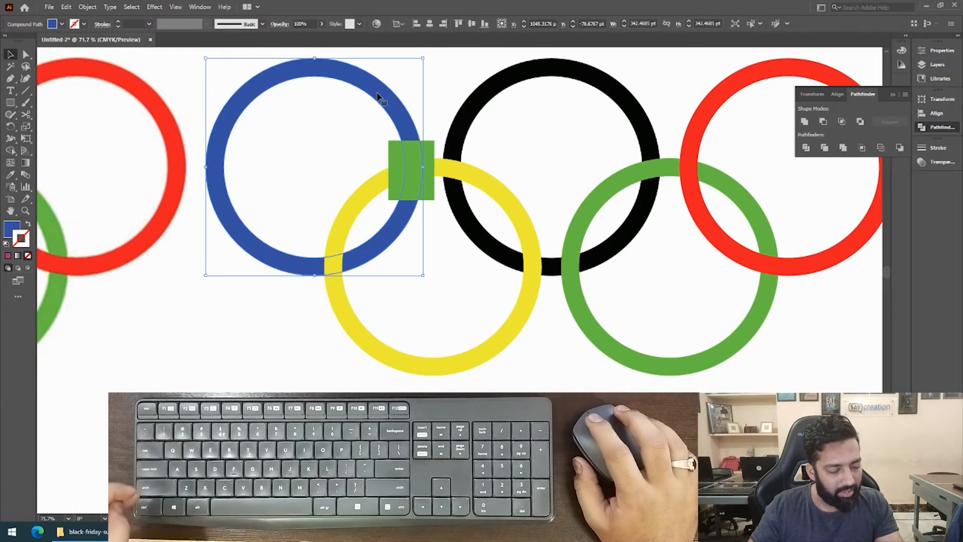
left_click(392, 152, "shift")
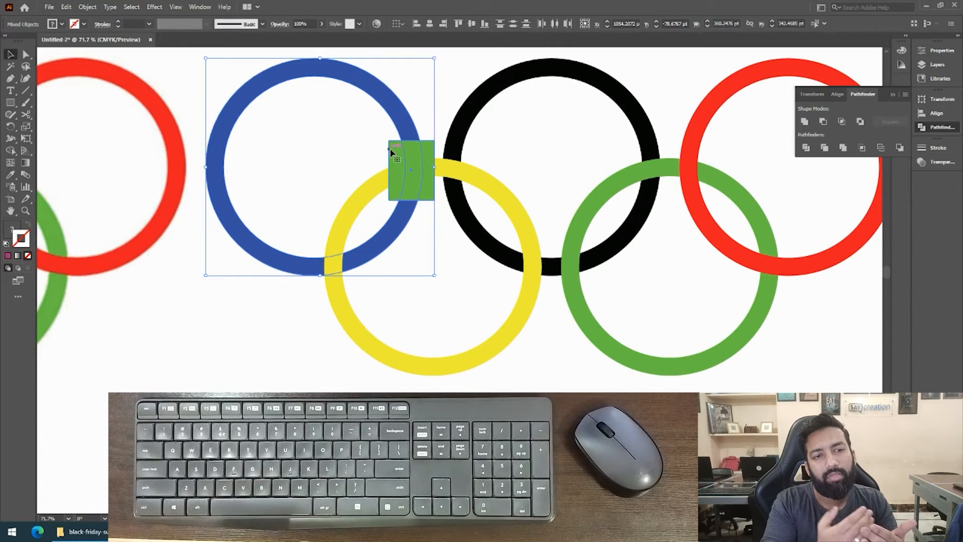
left_click_drag(366, 161, 426, 74)
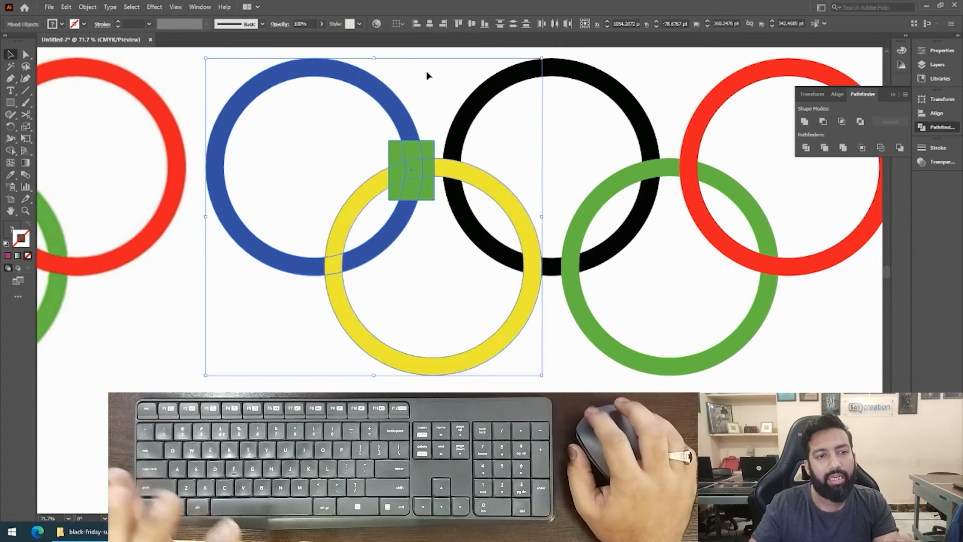
left_click(416, 99)
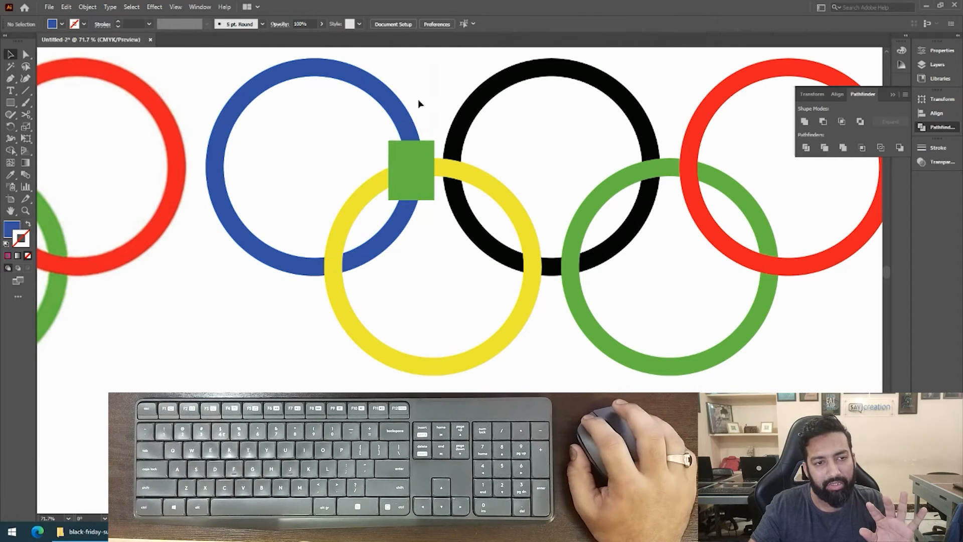
Intersect the duplicate blue ring with the green rectangle using the Pathfinder Intersect shape mode, and deselect the result.
left_click(388, 112)
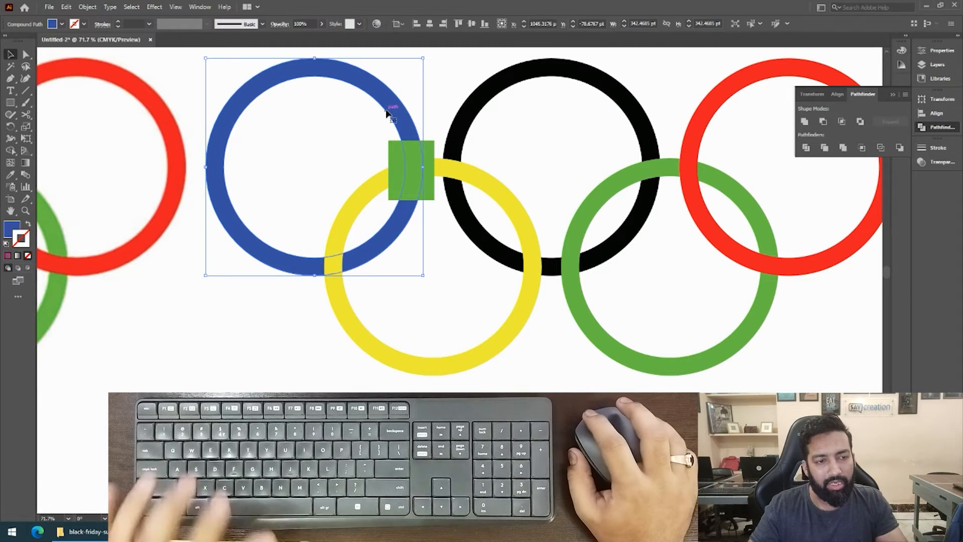
left_click(400, 144, "shift")
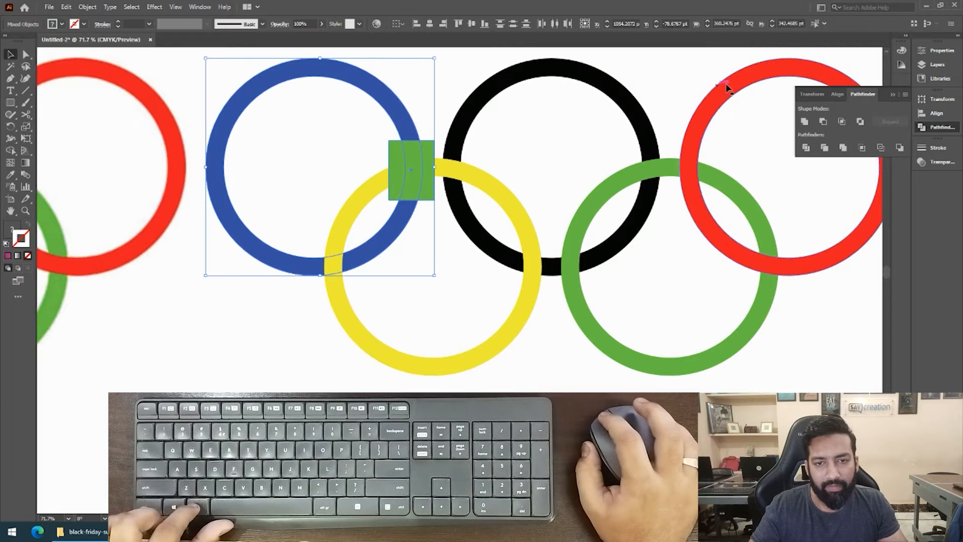
left_click(839, 123)
key("ctrl+shift+a")
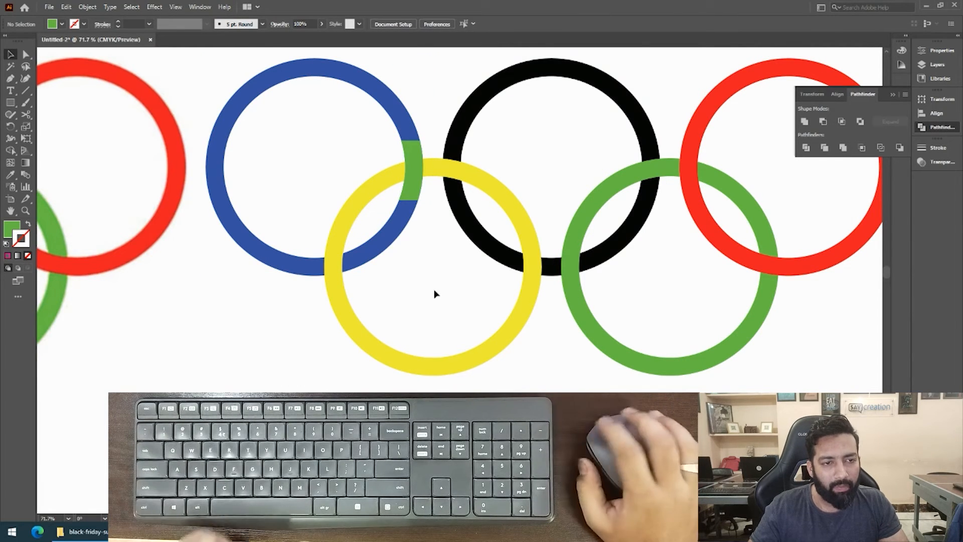
left_click(416, 192)
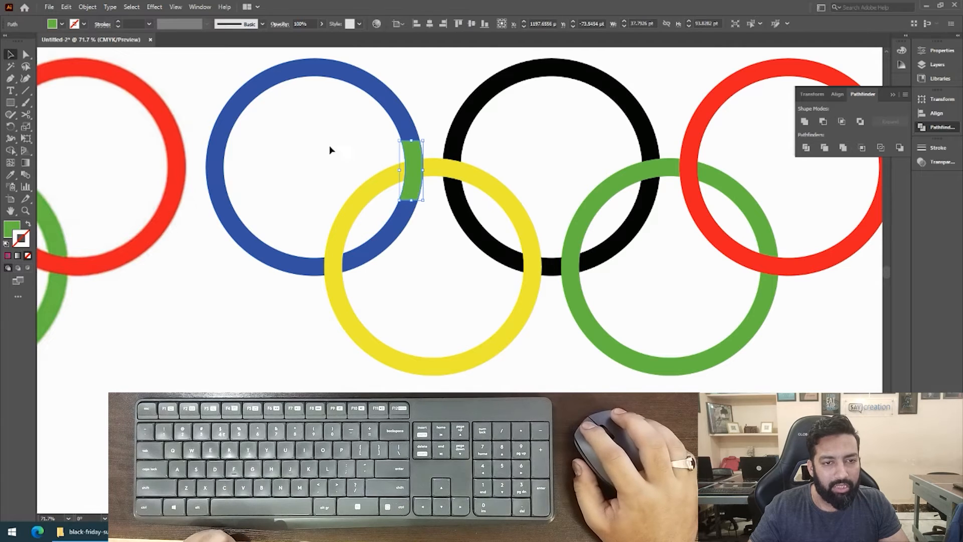
left_click_drag(508, 178, 749, 247)
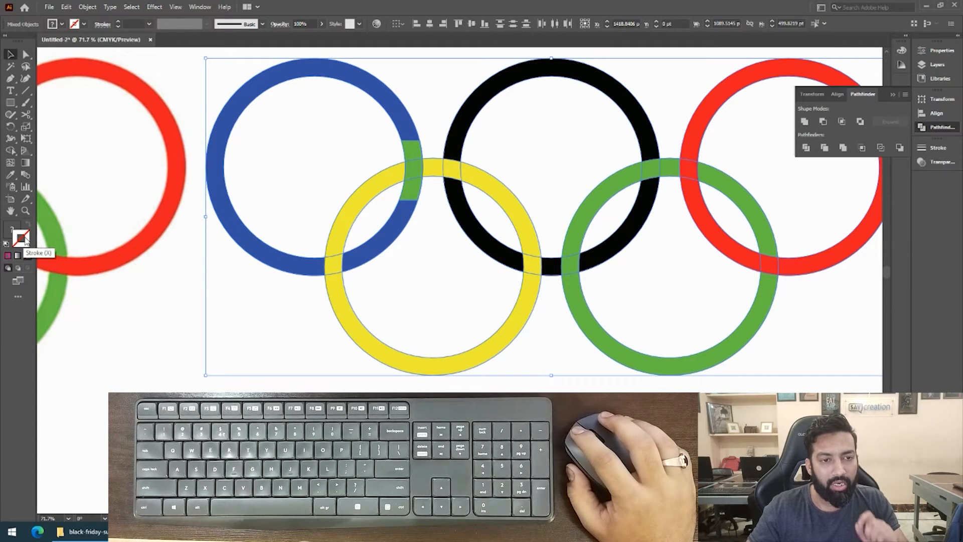
key("ctrl+shift+a")
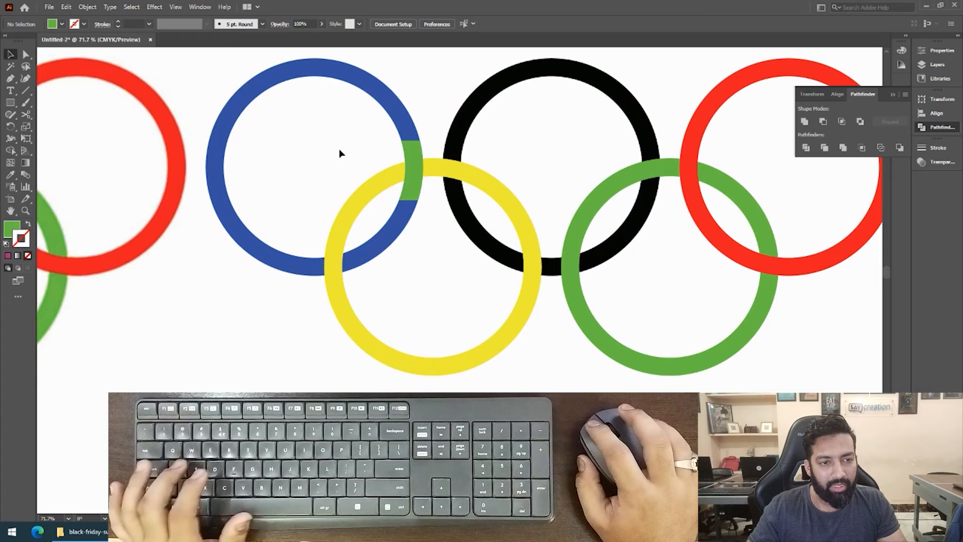
Recolor the green overlap piece by sampling the blue ring's fill with the Eyedropper, and deselect it.
left_click(412, 151)
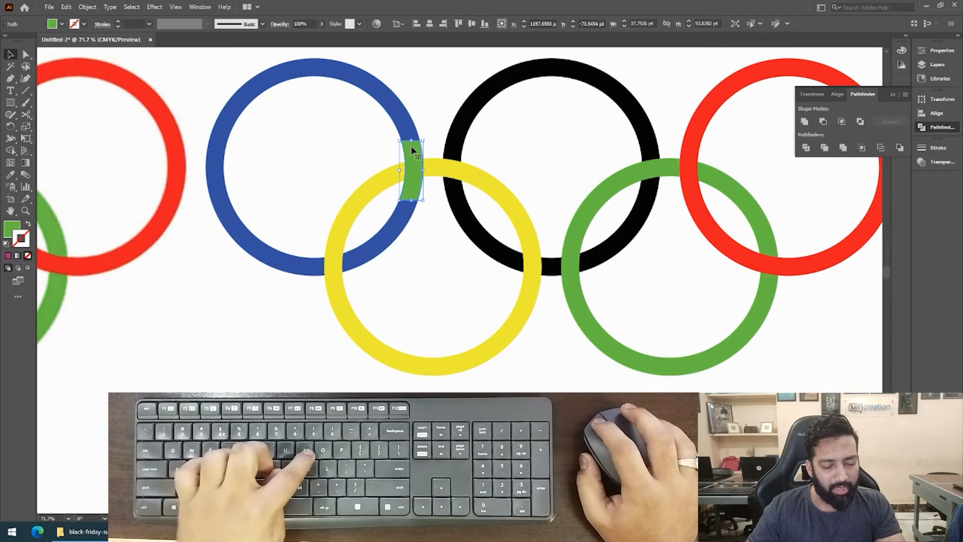
key("i")
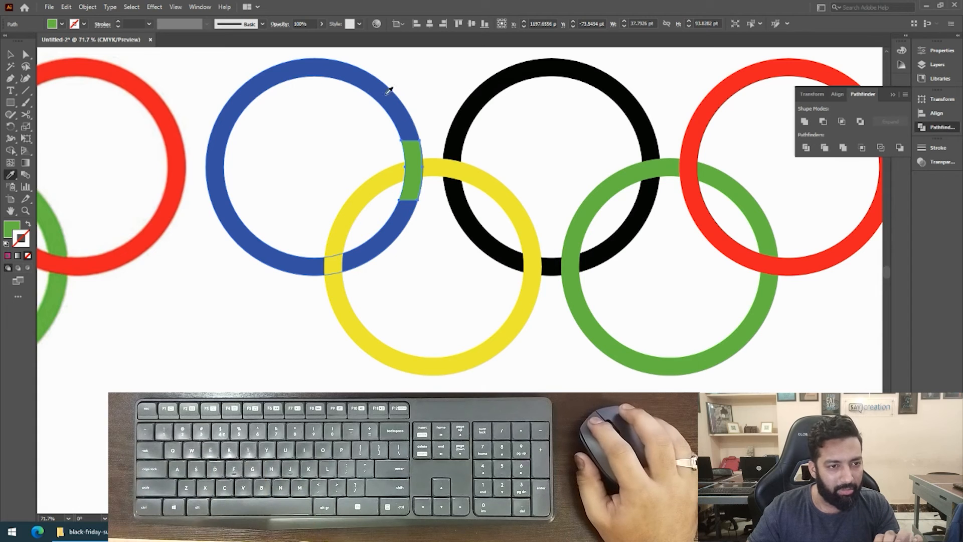
left_click(370, 80)
key("v")
left_click(368, 208)
Draw a rectangle about 74 × 88 pt in the black ring's fill over its lower crossing with the yellow ring.
key("z")
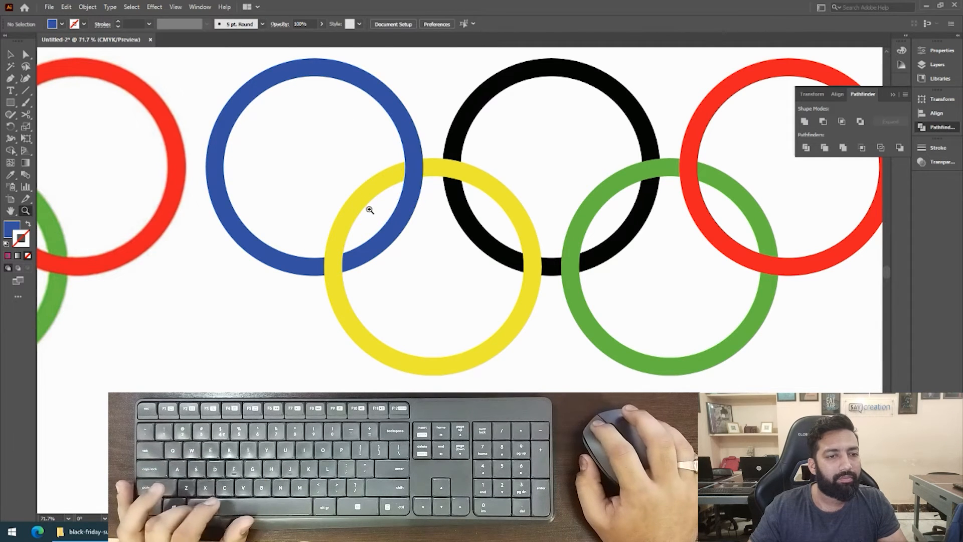
left_click(371, 209, "alt")
left_click(374, 209, "alt")
left_click_drag(454, 264, 609, 150)
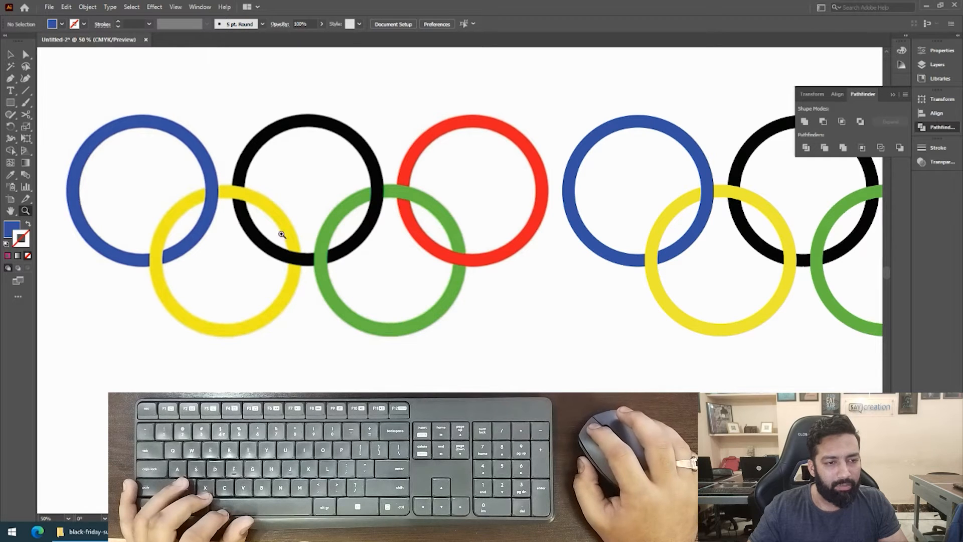
left_click_drag(469, 229, 391, 236)
key("v")
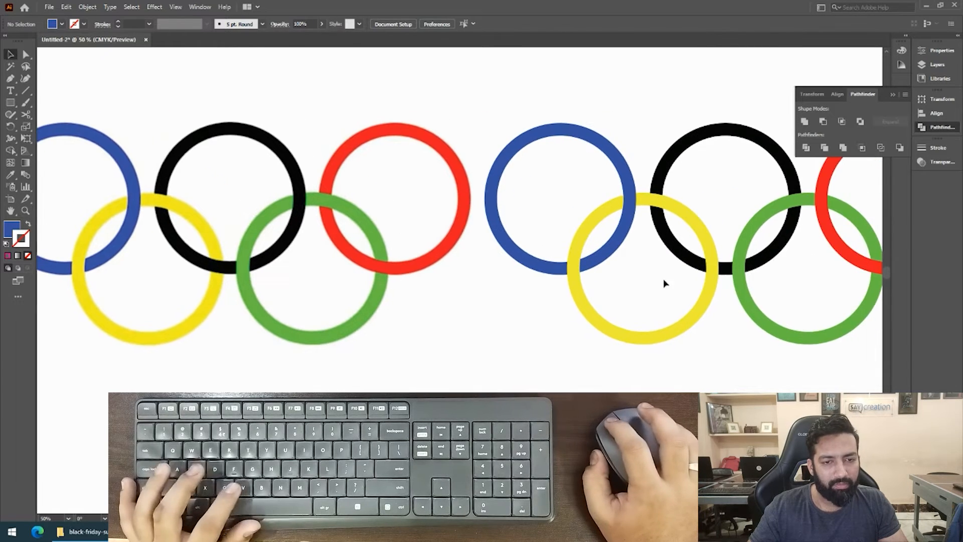
left_click_drag(704, 280, 619, 263)
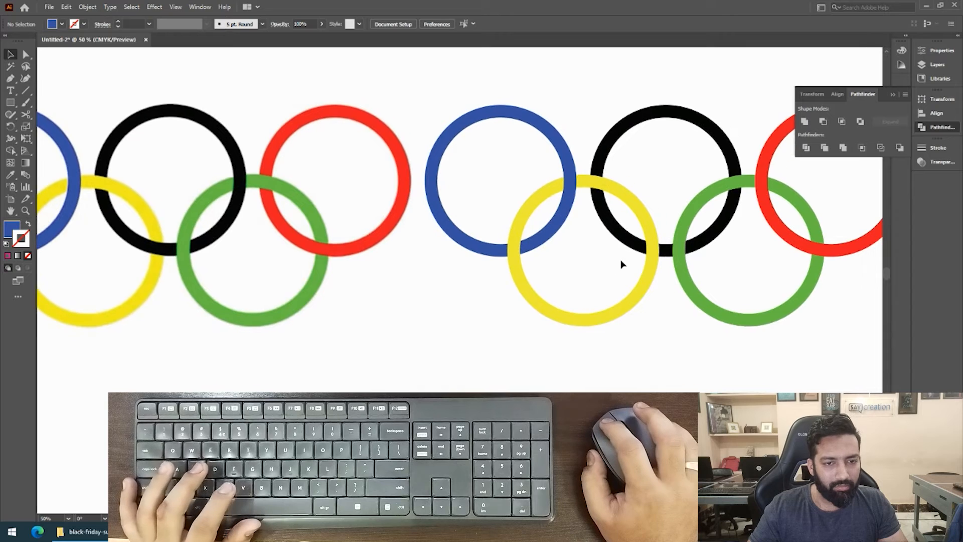
left_click(629, 255)
key("m")
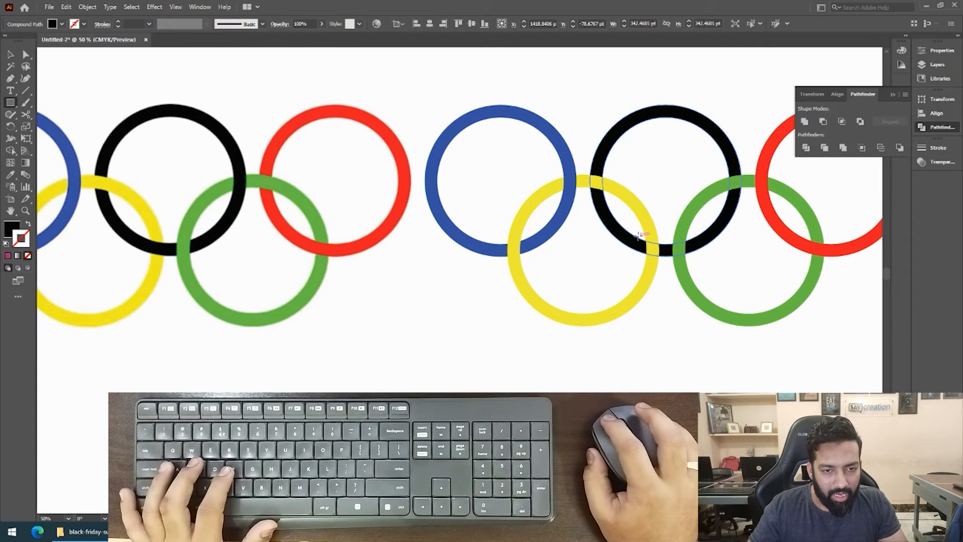
left_click_drag(636, 228, 669, 266)
key("v")
Copy the black ring and paste the duplicate in place directly in front of it.
left_click(593, 216)
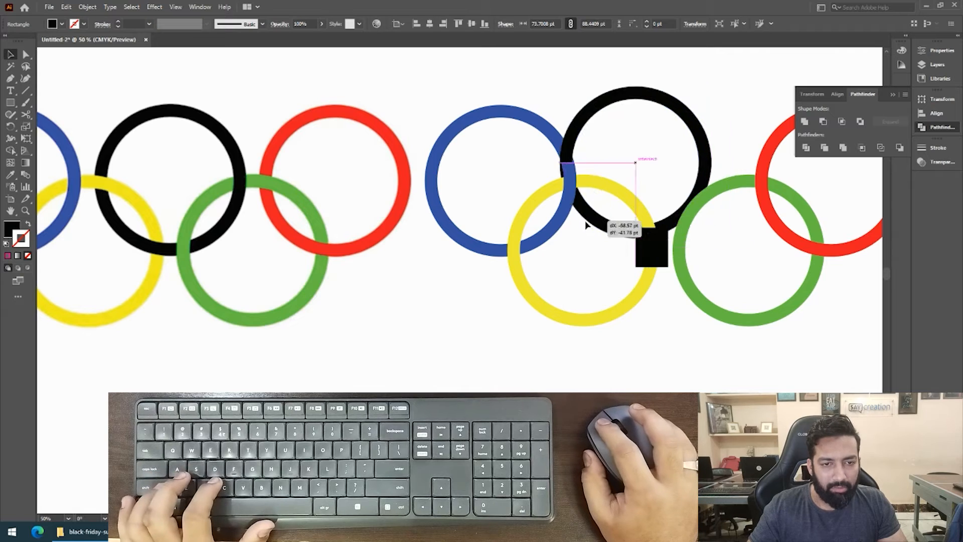
key("ctrl+c")
key("ctrl+f")
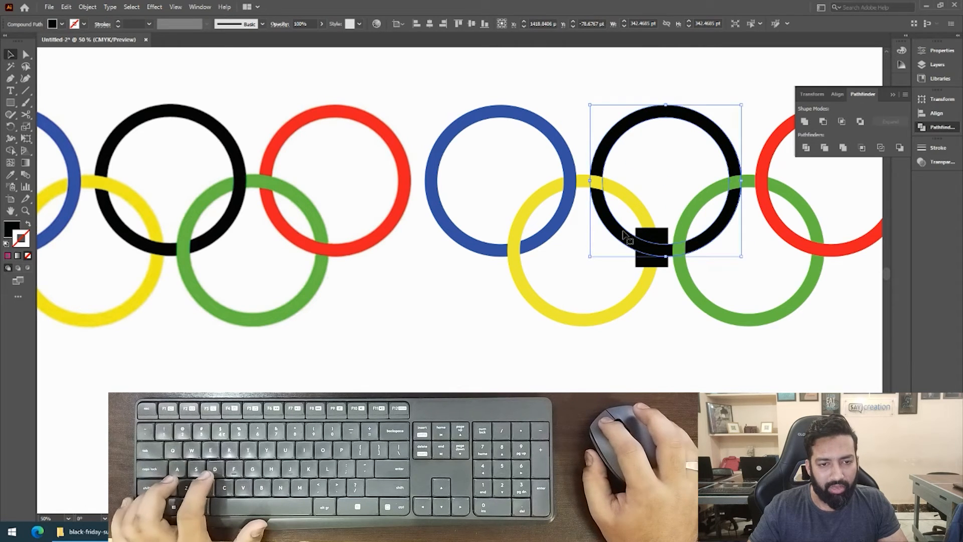
Intersect the duplicate black ring with the black rectangle as a compound shape and expand it into a plain path.
left_click(618, 241)
left_click(653, 247)
left_click(625, 236, "shift")
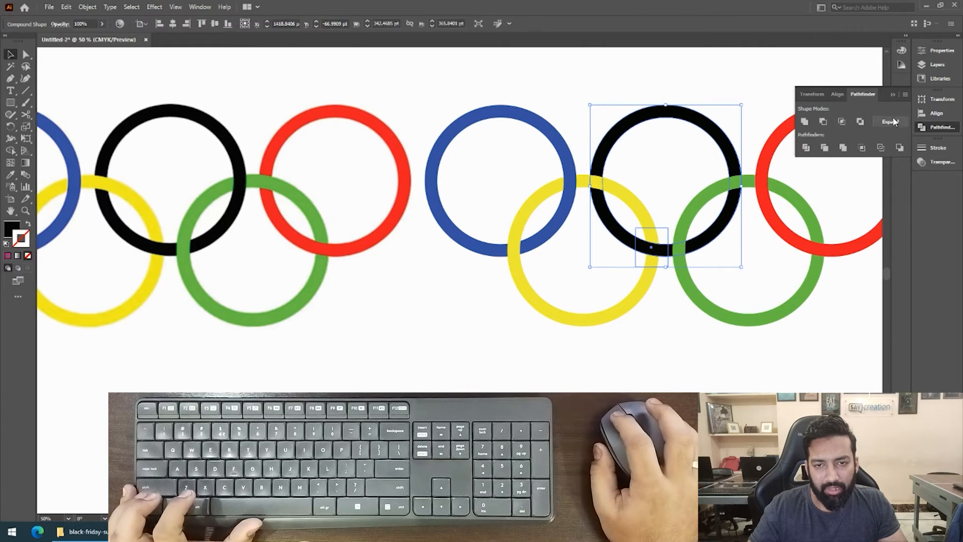
left_click(841, 122)
key("ctrl+z")
key("ctrl+z")
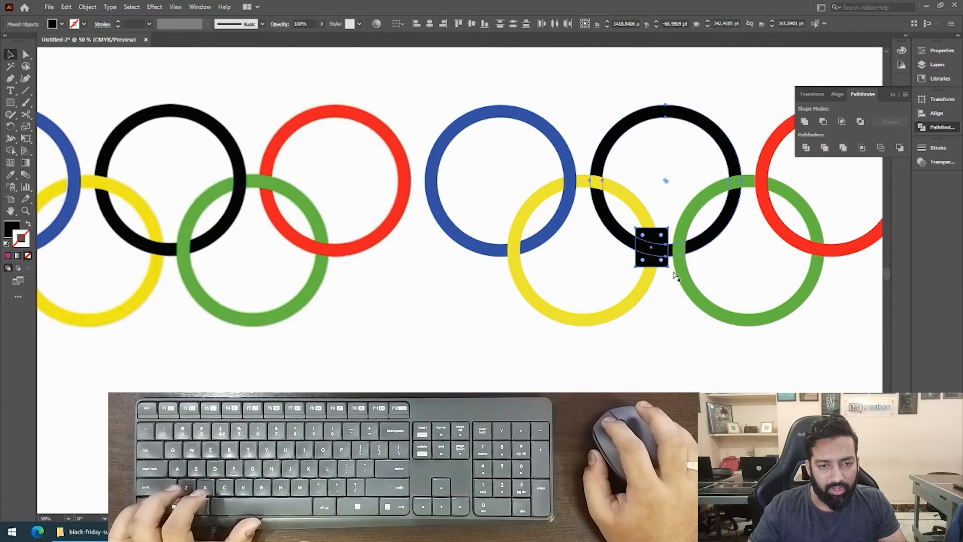
left_click(626, 238, "shift")
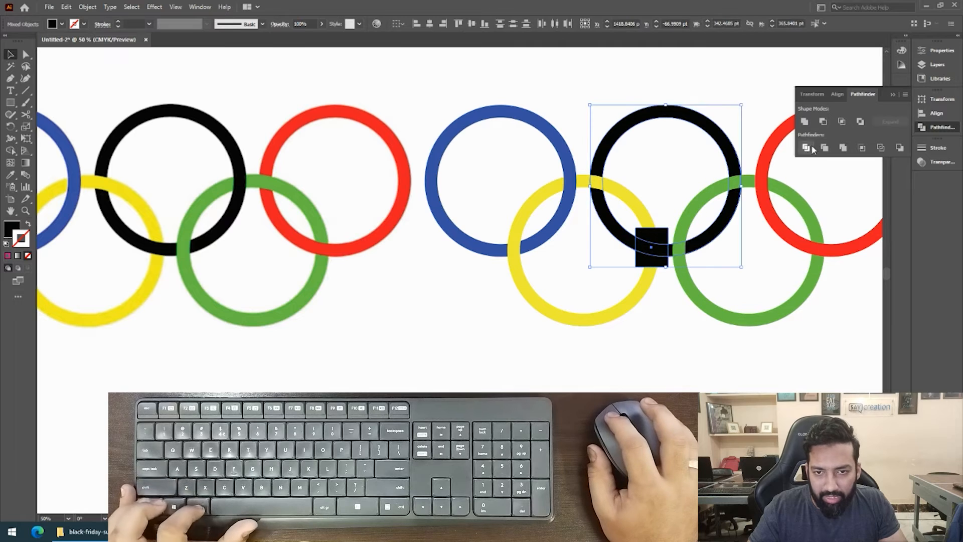
left_click(838, 122, "alt")
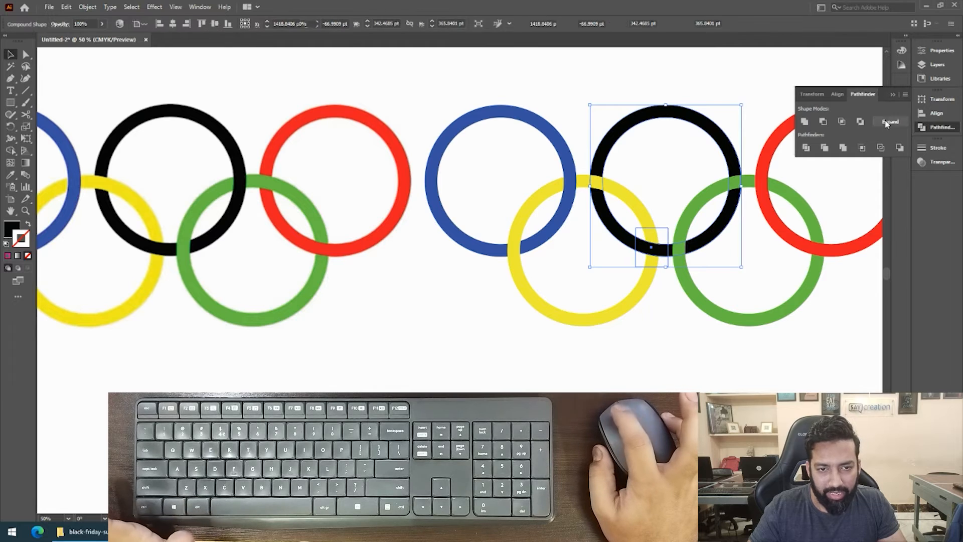
left_click(887, 122)
Select the recreated green ring and examine its CMYK fill values in the Color panel.
left_click_drag(706, 309, 620, 275)
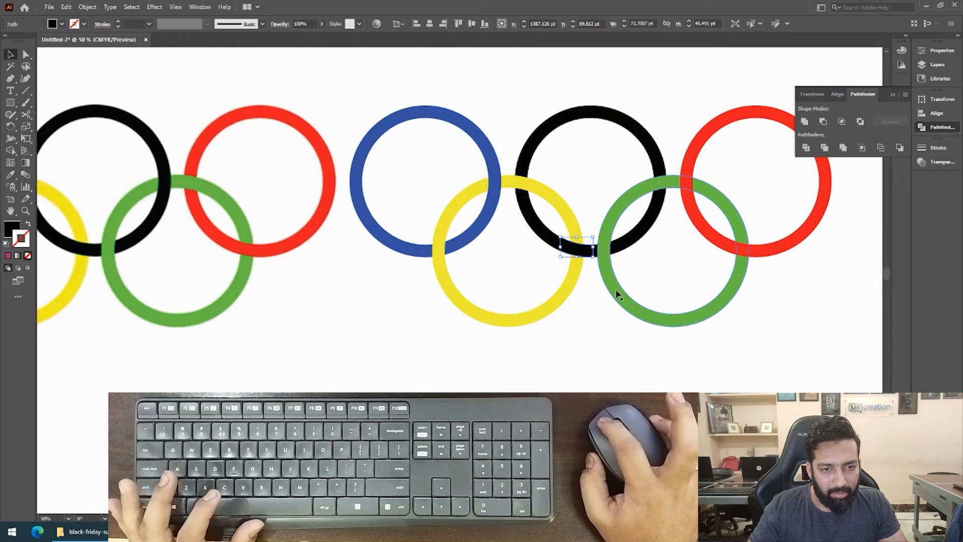
left_click(617, 293)
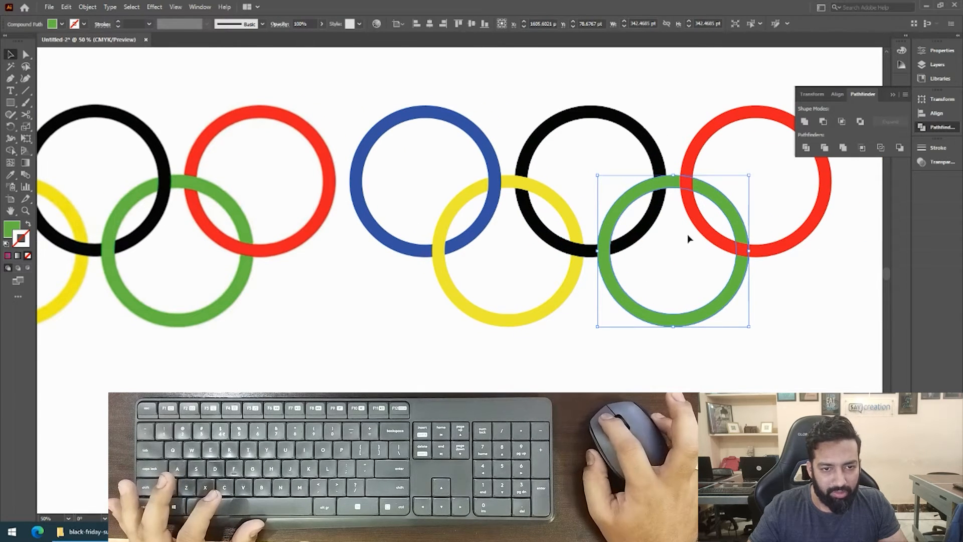
left_click(9, 227)
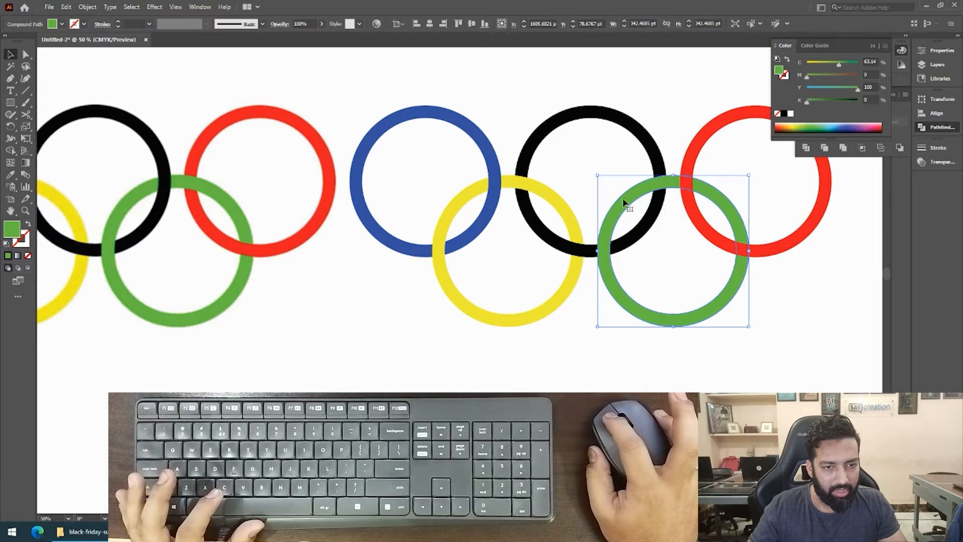
Draw a rectangle about 76 × 118 pt in the black ring's fill over its upper crossing with the green ring.
left_click(660, 169)
key("m")
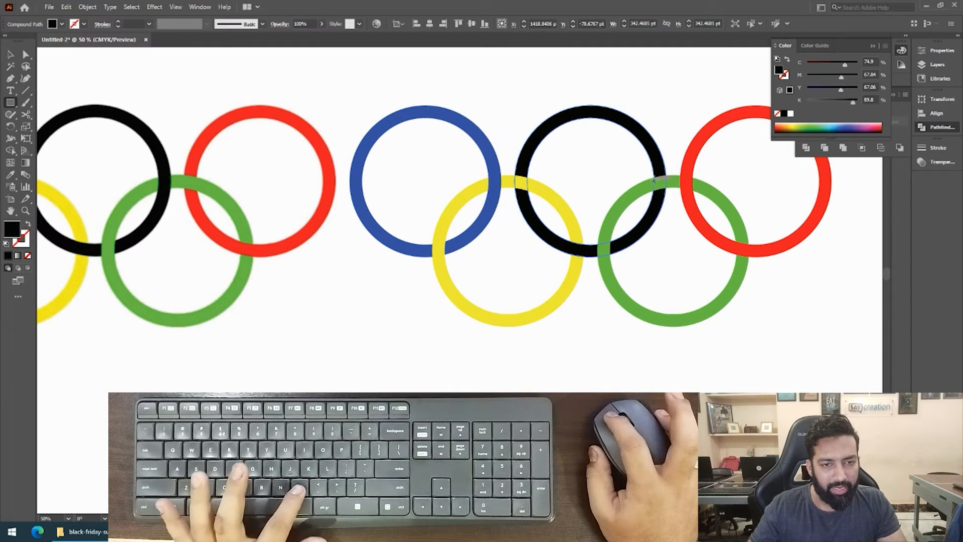
left_click_drag(640, 157, 673, 208)
key("v")
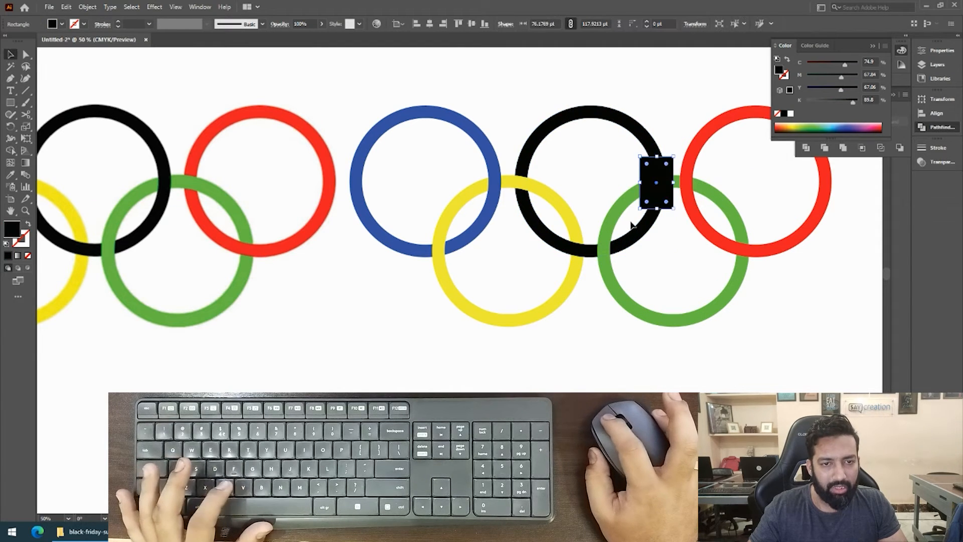
Try moving the black ring away from the new rectangle, undo the move, and collapse the Color panel.
left_click_drag(622, 127, 567, 71)
key("ctrl+z")
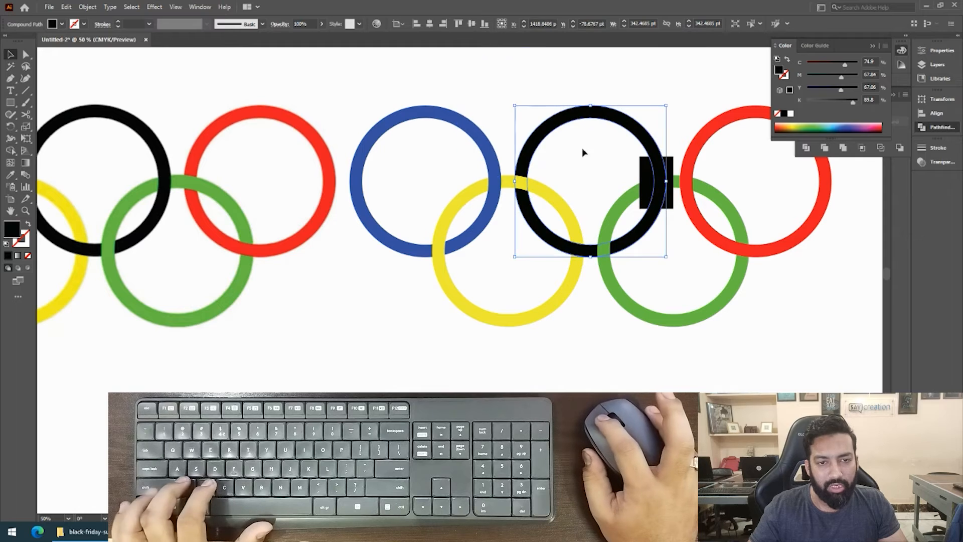
left_click(873, 45)
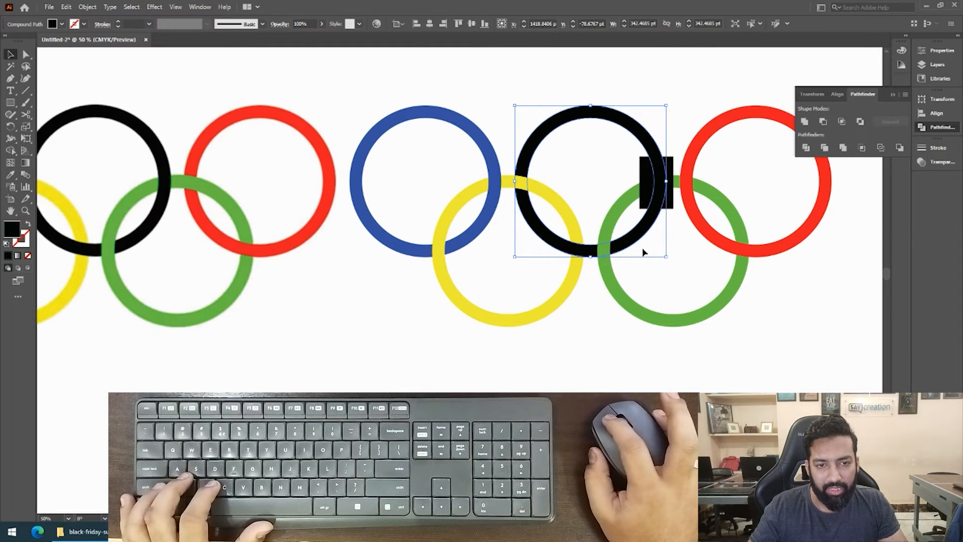
Duplicate the black ring in place, try moving it away from the black rectangle, and undo the move.
left_click_drag(613, 124, 551, 135)
key("ctrl+z")
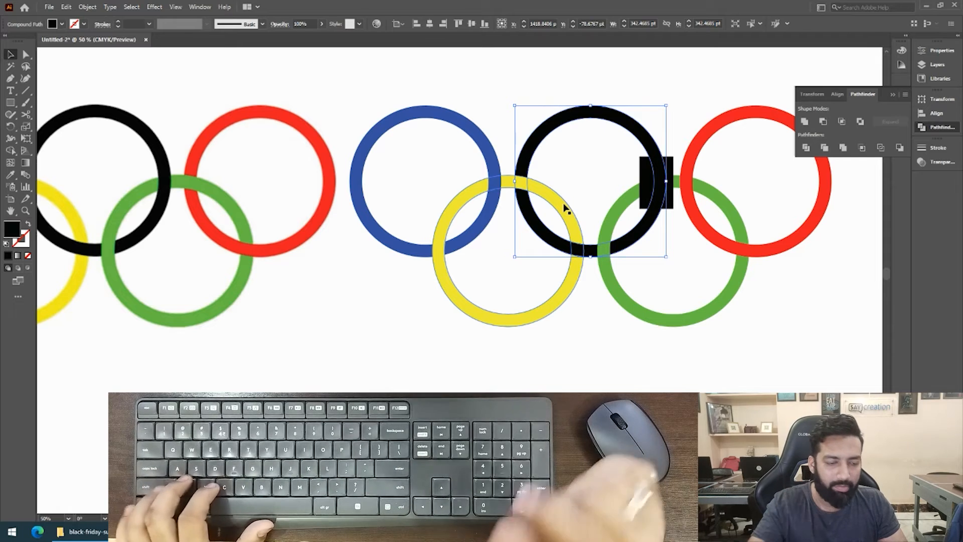
key("ctrl+shift+b")
key("ctrl+shift+b")
key("ctrl+shift+b")
key("ctrl+shift+b")
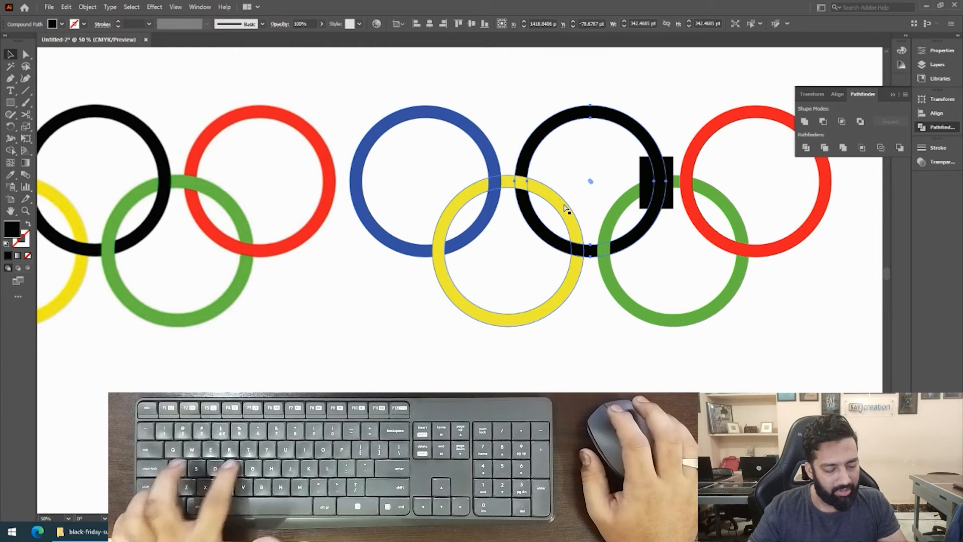
Intersect the duplicate black ring with the black rectangle over the green crossing and expand the compound shape into a path.
left_click(645, 173, "shift")
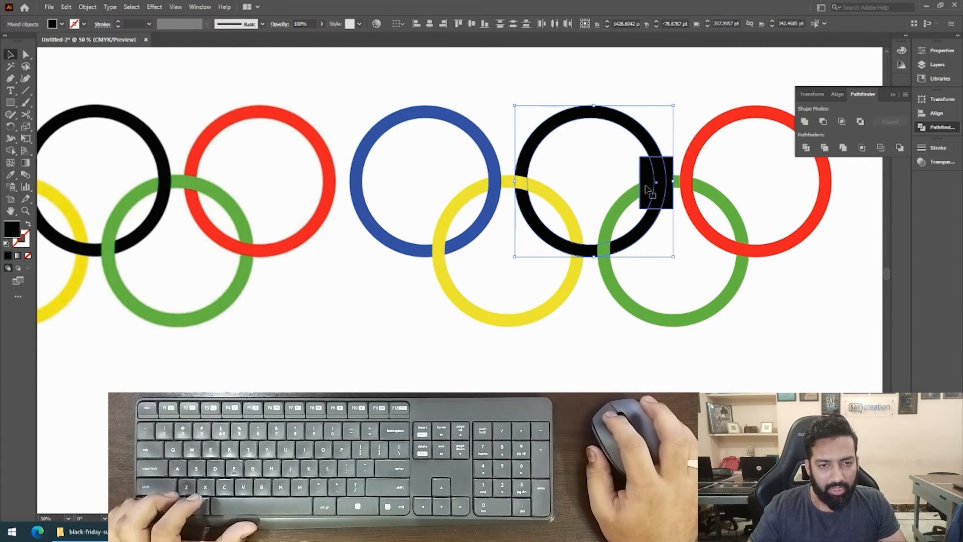
left_click(616, 165)
left_click(652, 179)
left_click(652, 150, "shift")
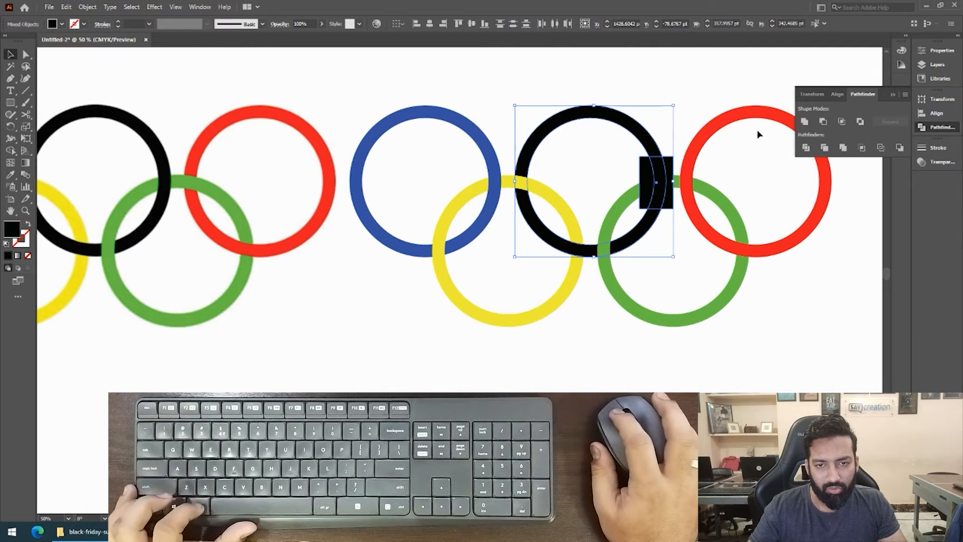
left_click(841, 124, "alt")
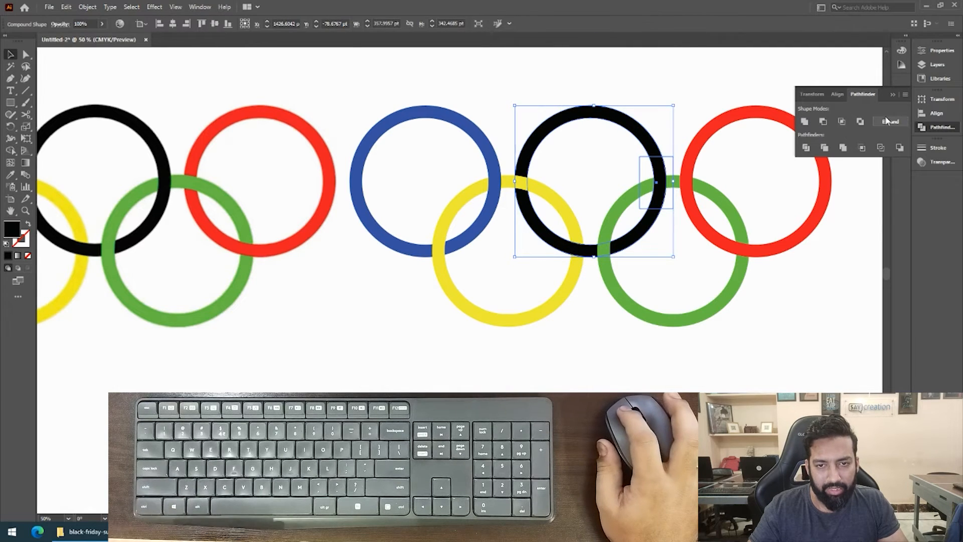
left_click(890, 123)
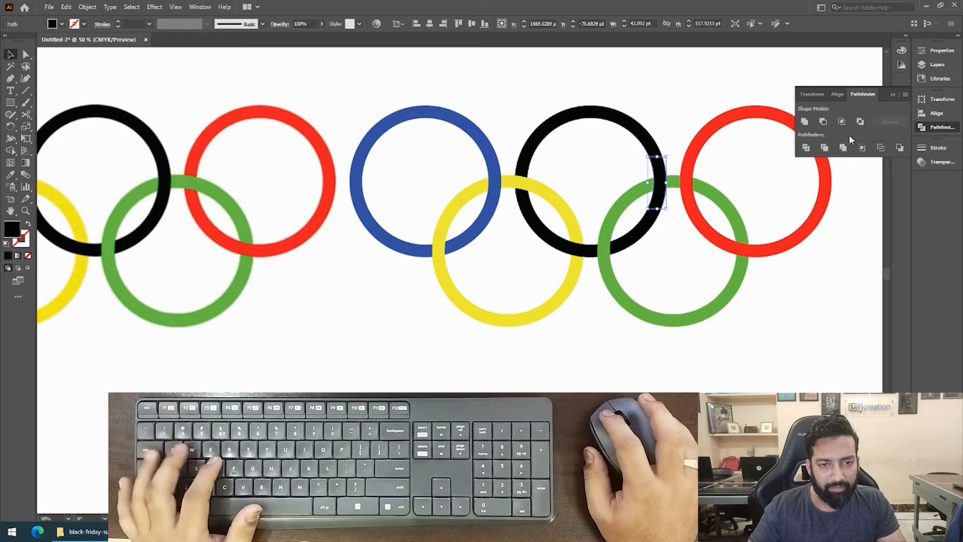
left_click(662, 283)
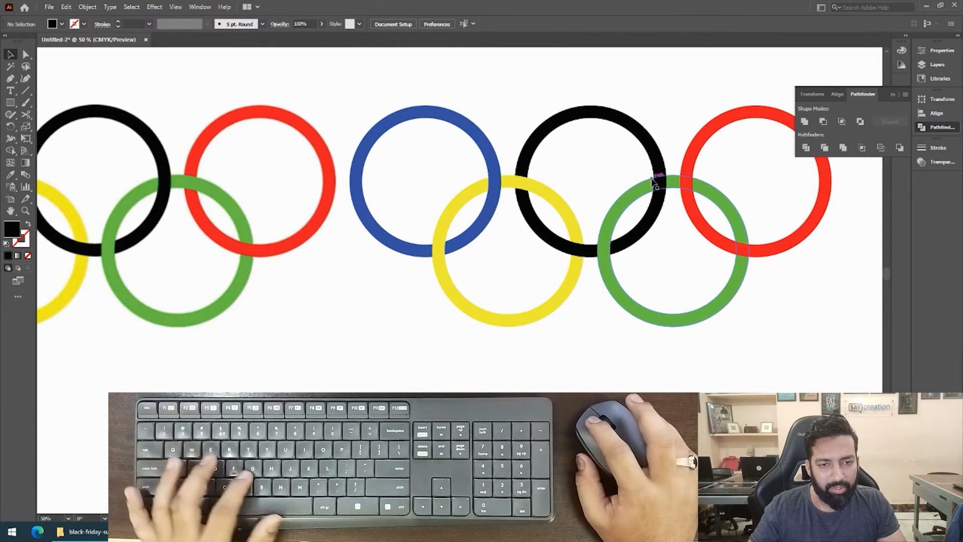
Draw a rectangle in the green ring's fill over its upper crossing with the red ring.
left_click(702, 189)
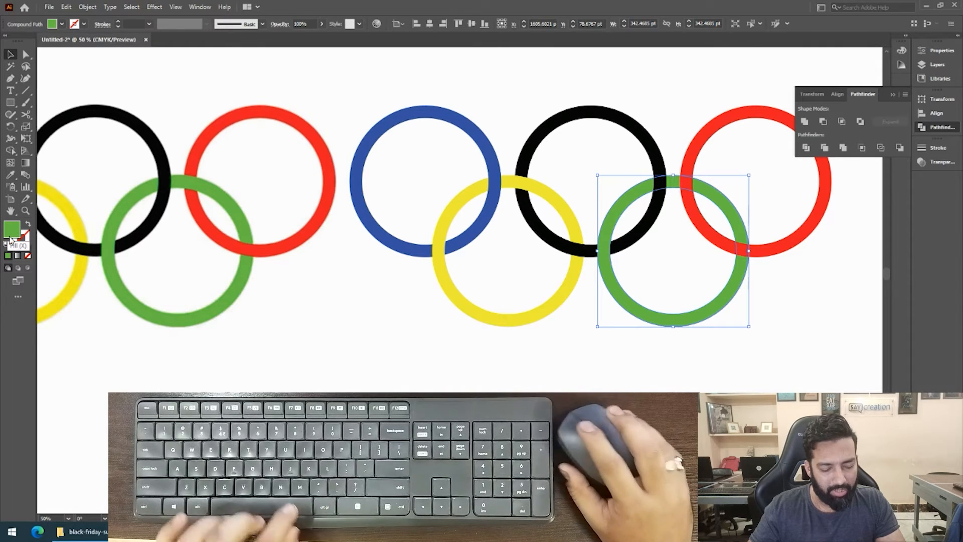
key("m")
left_click_drag(677, 162, 720, 271)
key("v")
key("ctrl+z")
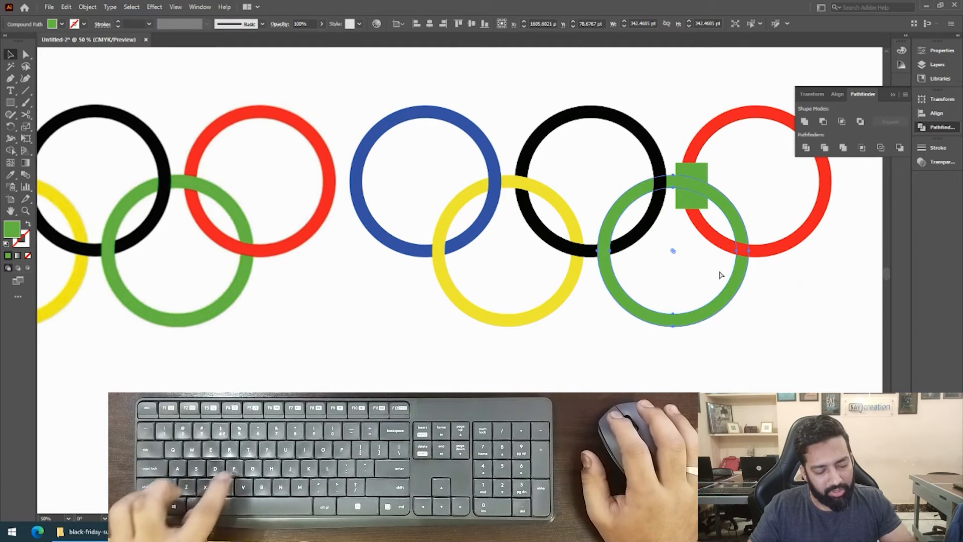
Duplicate the green ring in place, try moving it away from the green rectangle, and undo the moves.
left_click_drag(737, 230, 719, 260)
key("ctrl+z")
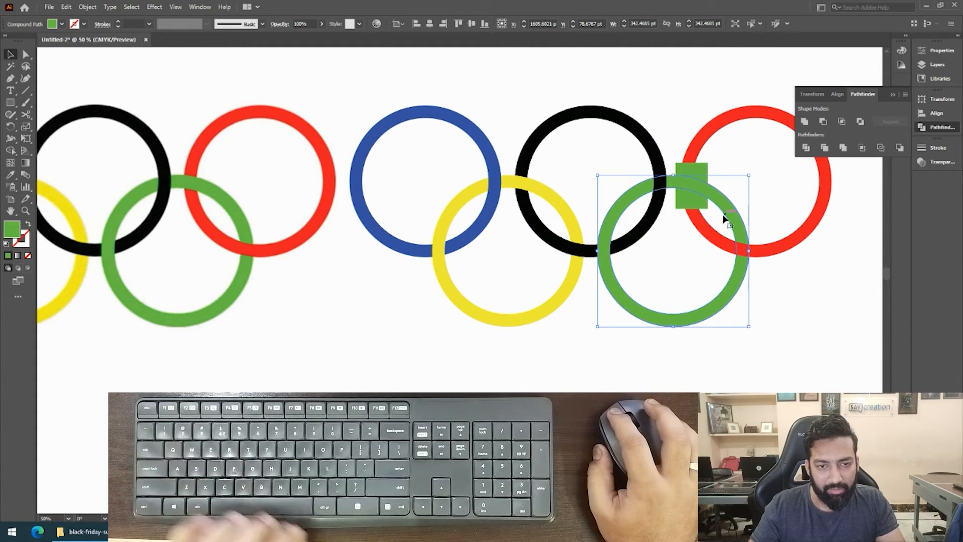
left_click_drag(727, 215, 711, 259)
key("ctrl+z")
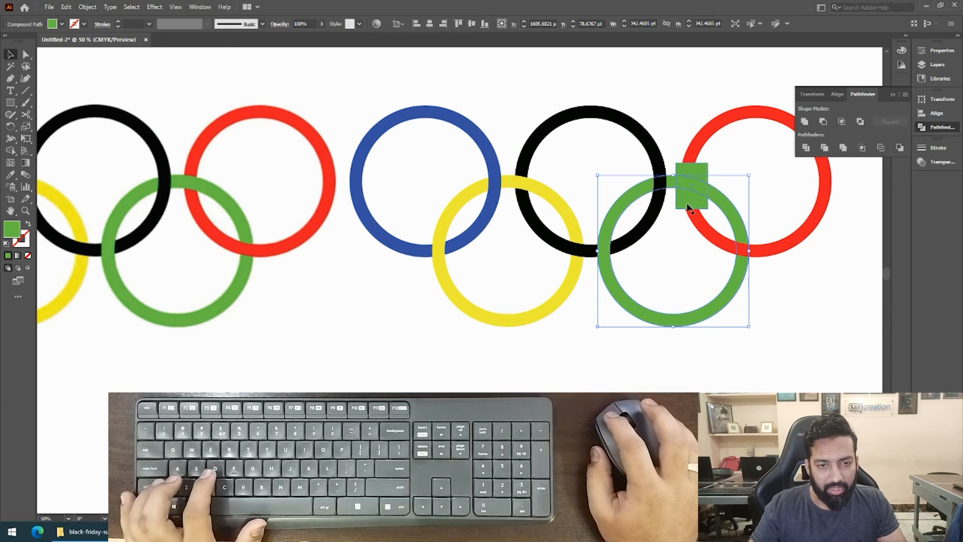
Intersect the duplicate green ring with the green rectangle, expand the compound shape, and deselect it.
left_click(687, 206, "shift")
left_click(843, 122)
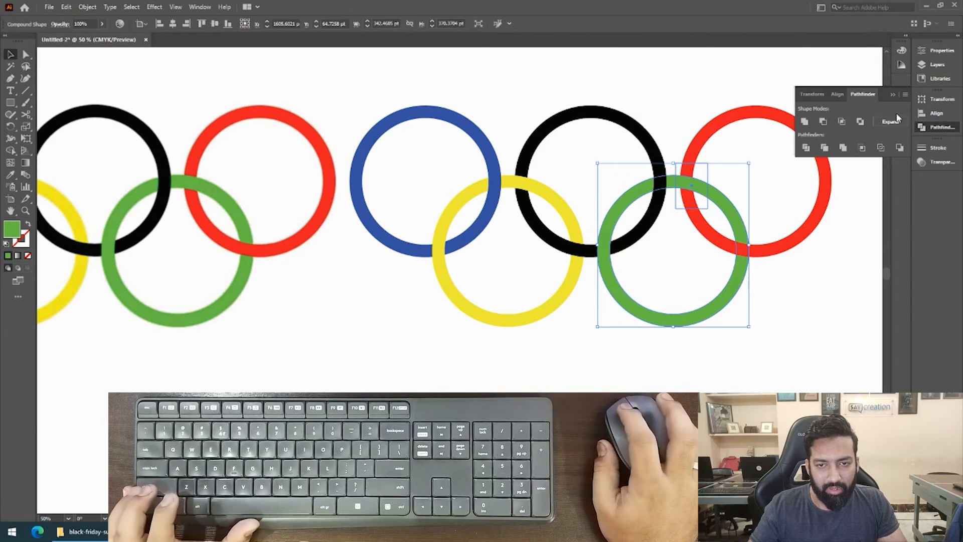
left_click(881, 123)
left_click(746, 204)
left_click(526, 275, "alt")
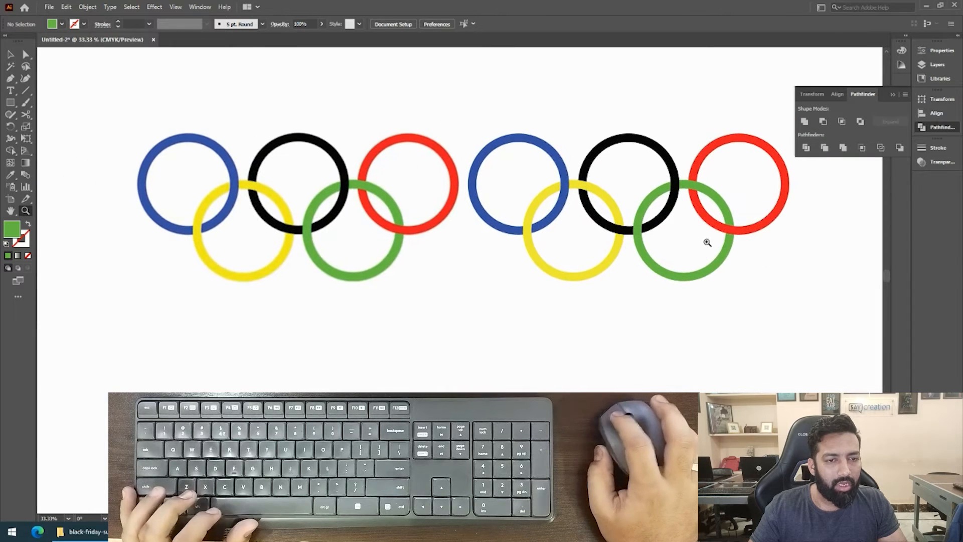
Collapse the Pathfinder panel and compare the recreated interlaced rings with the original logo beside them.
left_click_drag(396, 176, 388, 177)
key("v")
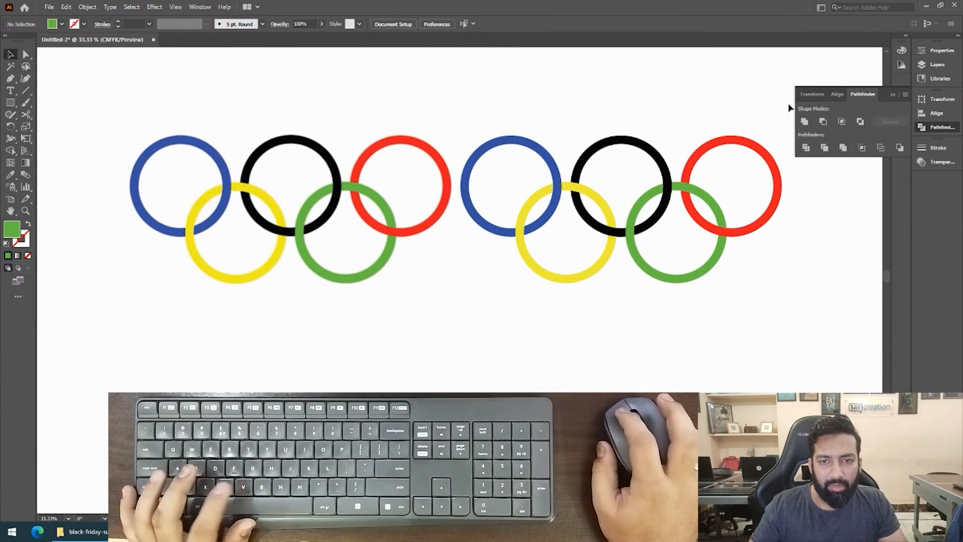
left_click(893, 96)
scroll(592, 197, "up", 3)
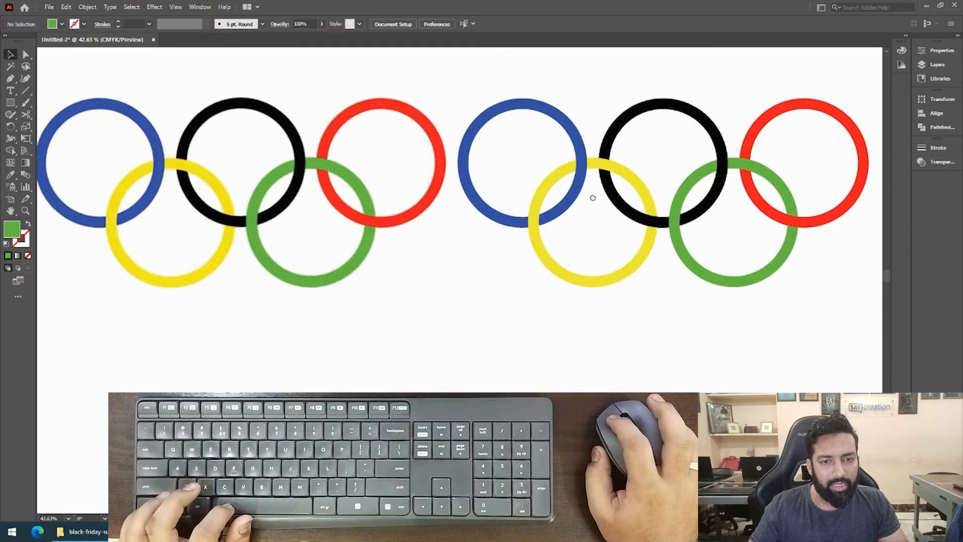
scroll(593, 197, "down", 1)
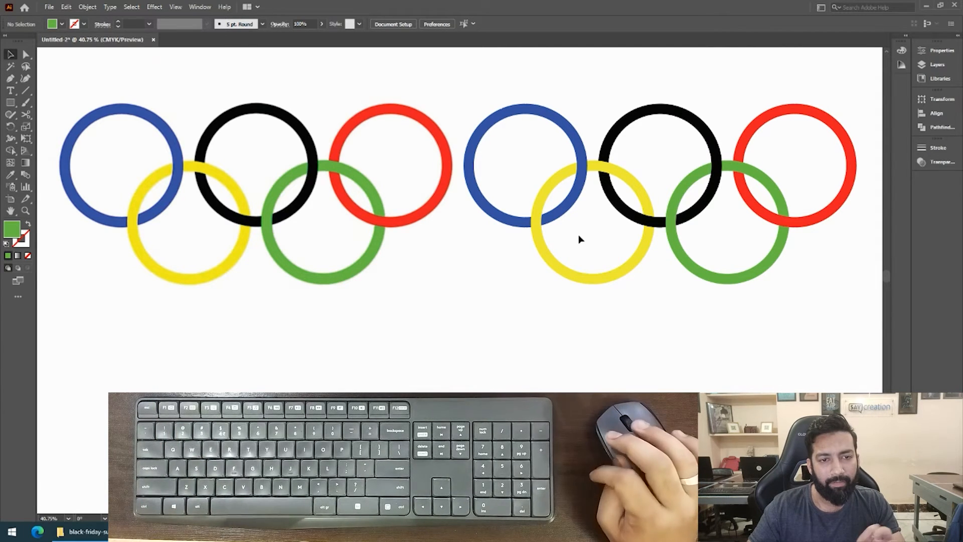
left_click_drag(580, 239, 570, 189)
scroll(571, 188, "down", 1)
left_click_drag(570, 251, 476, 255)
scroll(570, 235, "down", 1)
Select all parts of the recreated logo to examine the outlines of the overlap pieces, and clear the selection.
left_click_drag(503, 181, 421, 94)
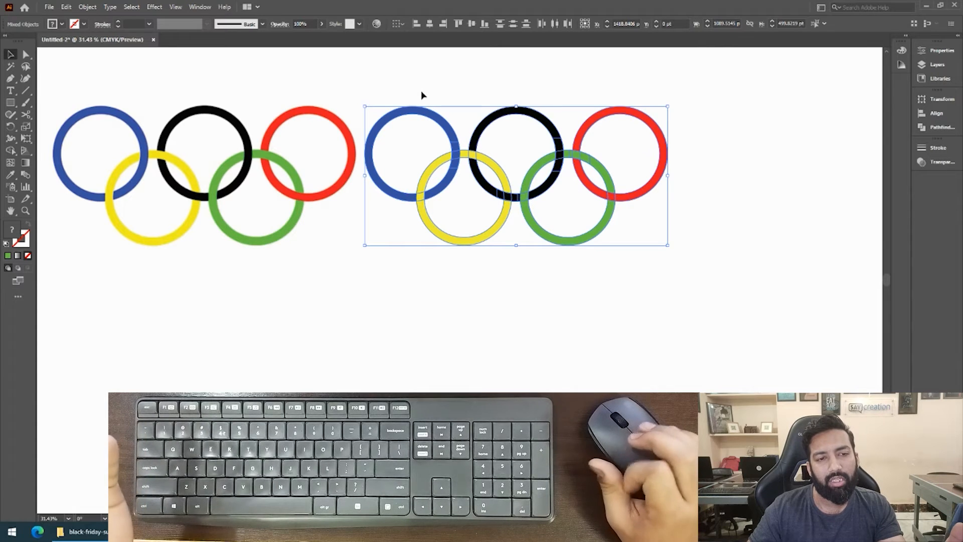
left_click_drag(384, 81, 636, 217)
left_click(661, 228)
left_click_drag(418, 106, 408, 98)
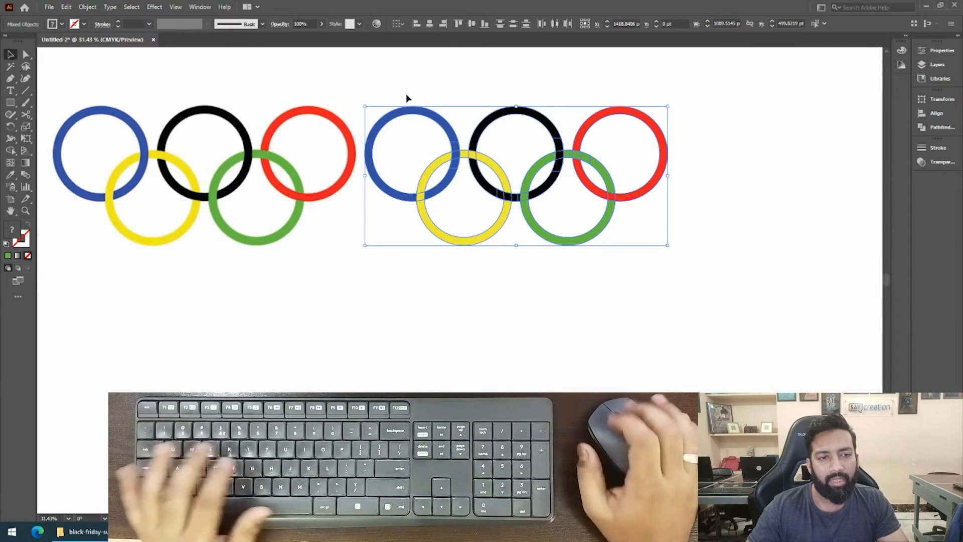
left_click(406, 94)
left_click_drag(577, 180, 551, 175)
scroll(550, 174, "down", 2)
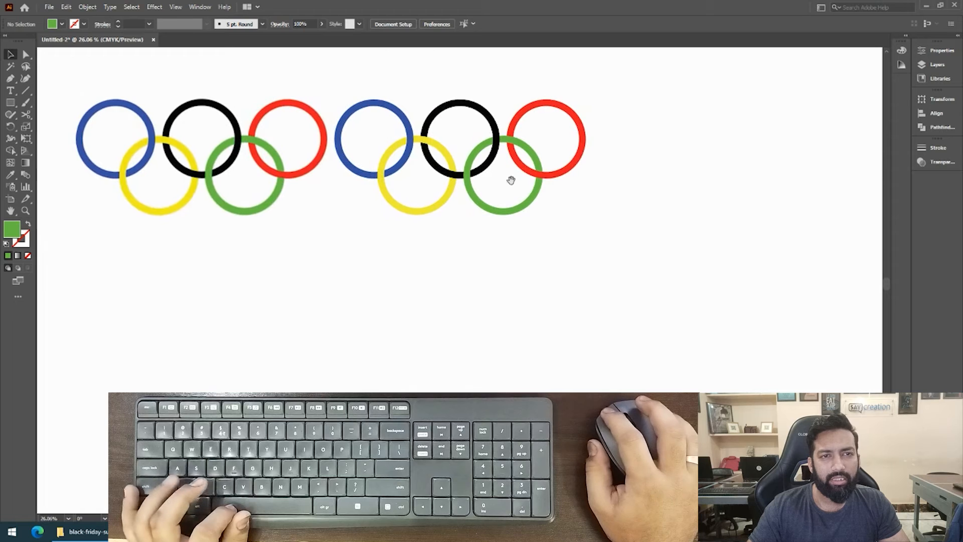
Draw a circle about 385 pt in diameter with the Ellipse tool in the empty area beside the recreated red ring.
left_click(584, 143)
scroll(616, 164, "up", 2)
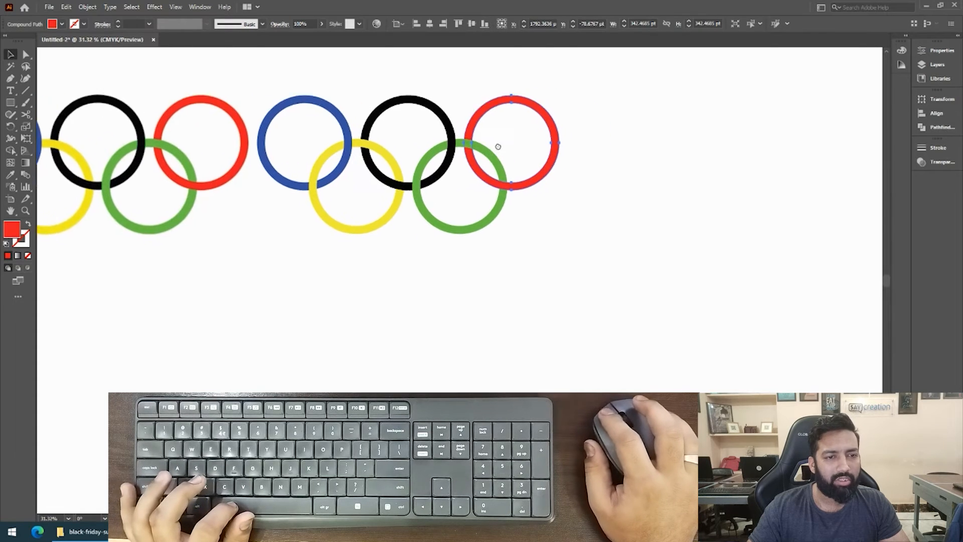
scroll(616, 164, "up", 3)
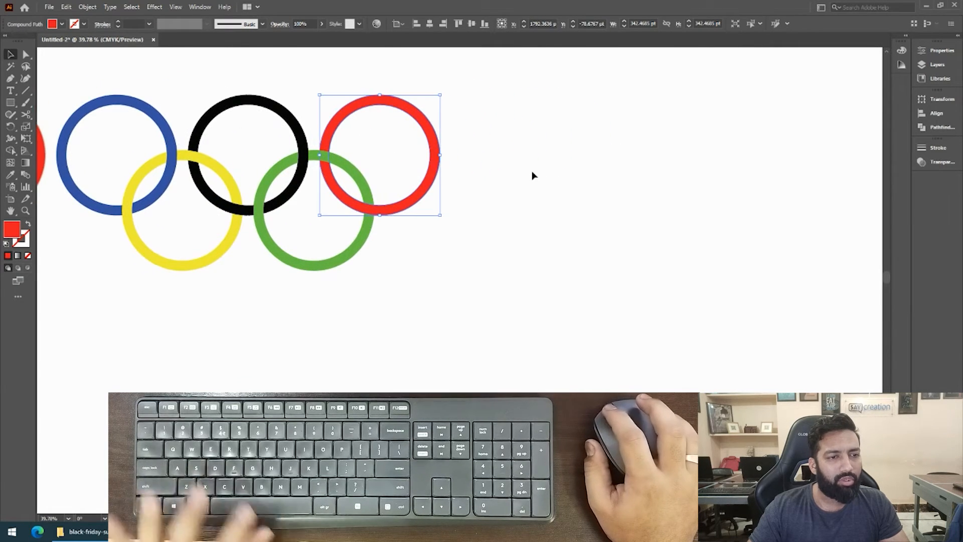
left_click(533, 173)
key("m")
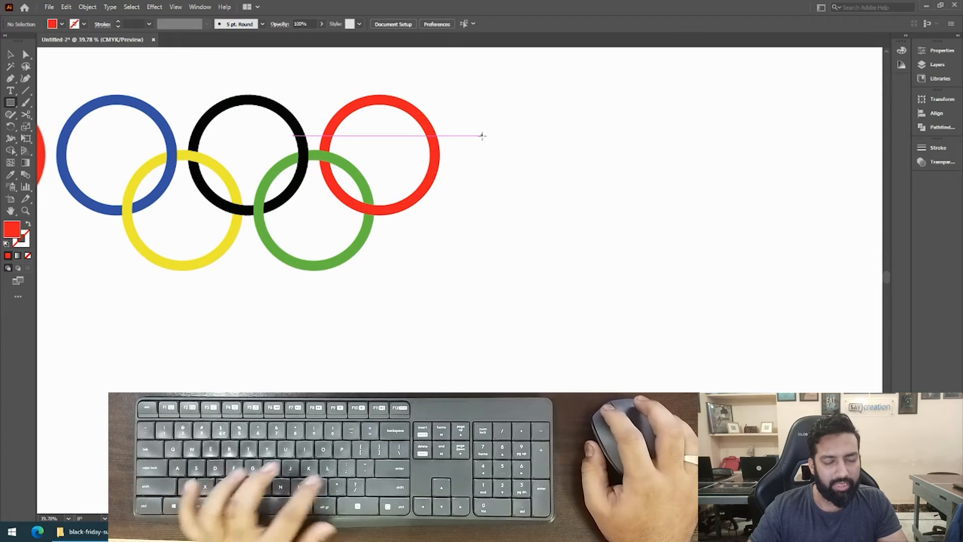
key("l")
left_click_drag(547, 128, 507, 190)
key("v")
key("space")
scroll(497, 190, "up", 2)
mouse_move(425, 177)
left_mouse_down()
mouse_move(461, 186)
mouse_move(442, 179)
left_mouse_up()
Apply the default fill and 1 pt black stroke to the new circle and remove its fill.
key("ctrl+c")
key("ctrl+f")
key("d")
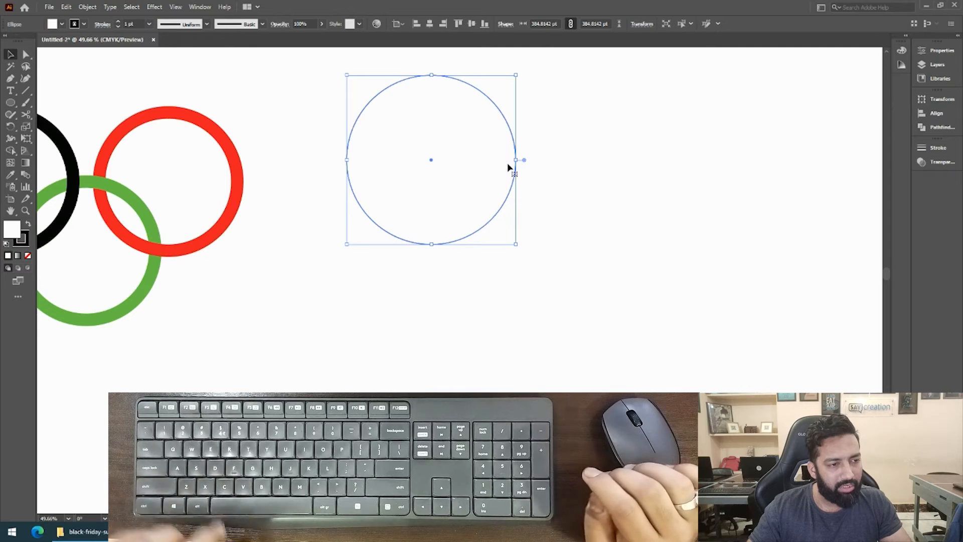
key("slash")
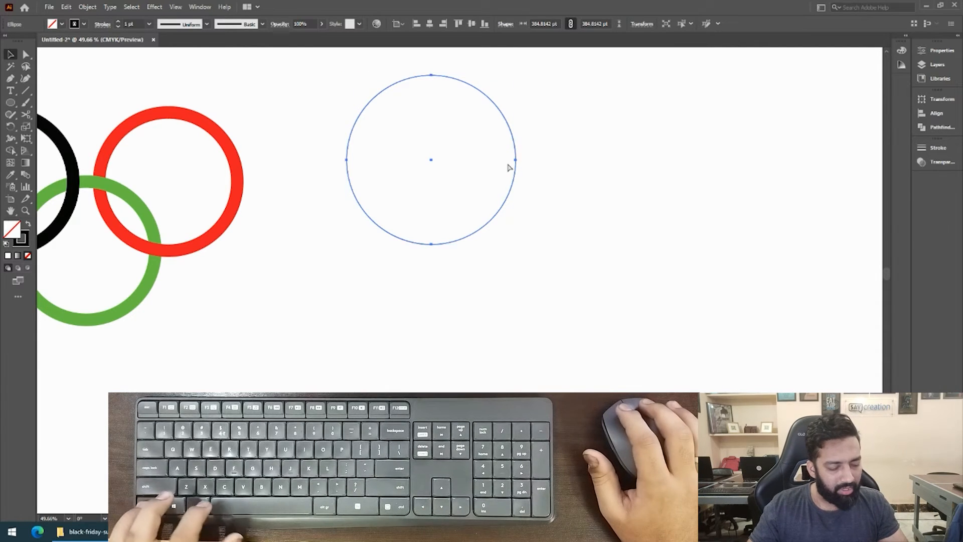
Duplicate the circle in place and scale the copy down from its center into a smaller concentric circle.
key("ctrl+c")
key("ctrl+f")
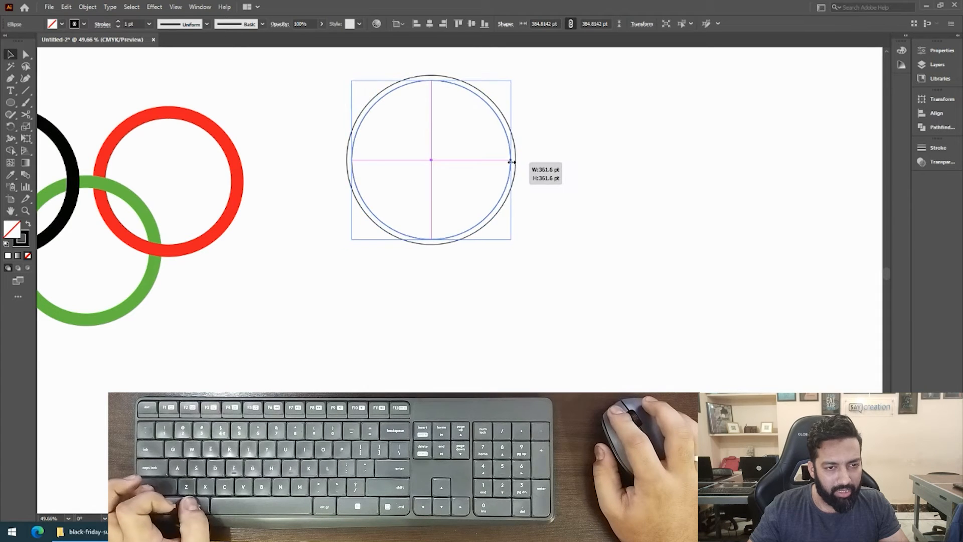
left_click_drag(516, 153, 497, 163)
left_click(550, 130)
Exclude the two concentric circles with Pathfinder and swap fill and stroke to make a solid black ring.
left_click_drag(550, 129, 445, 204)
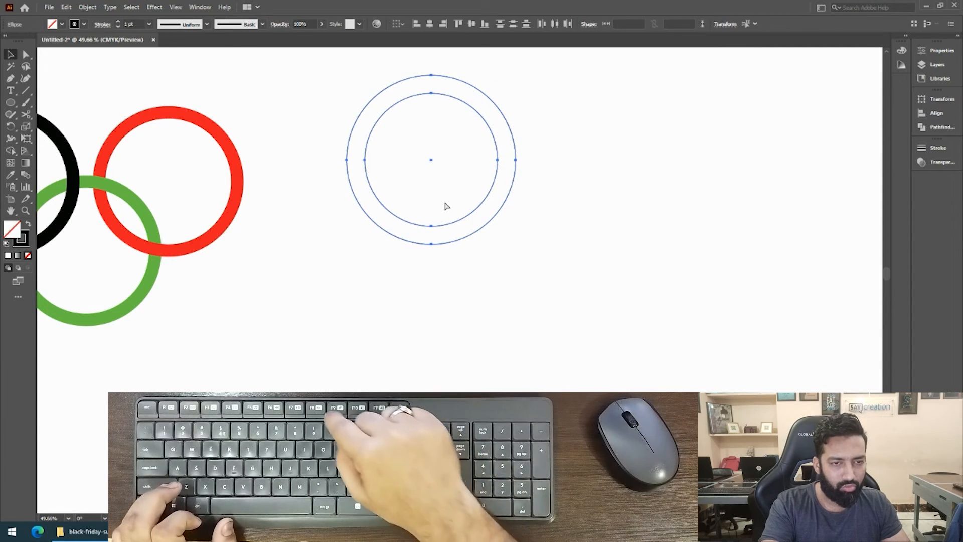
key("ctrl+shift+F9")
left_click_drag(542, 122, 449, 182)
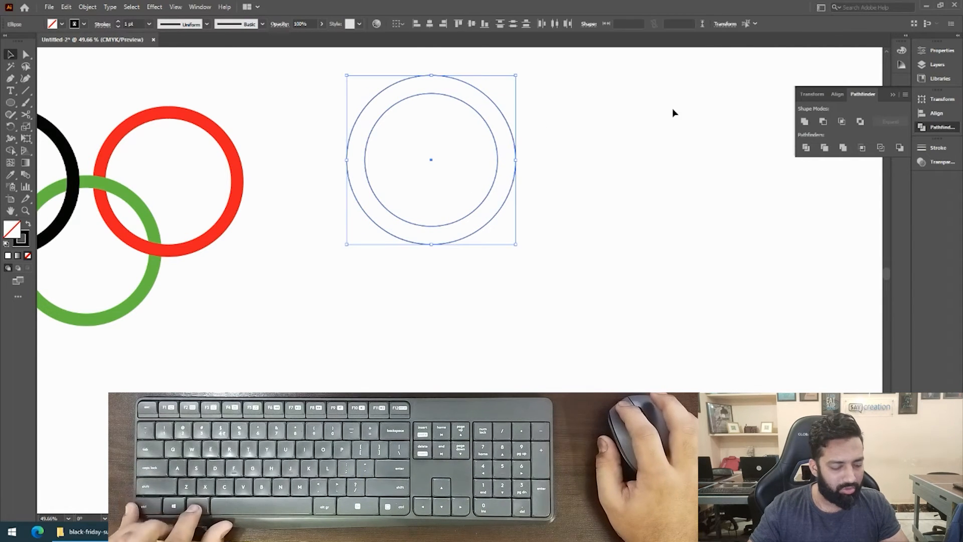
left_click(862, 121)
key("shift+x")
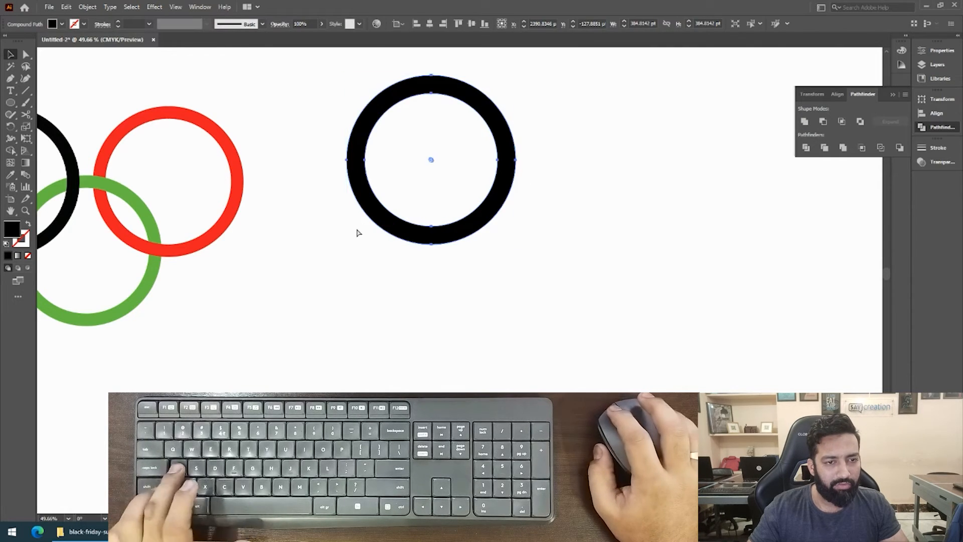
Duplicate the black ring into a row of three about 417 pt apart, and copy two rings into an offset lower row.
left_click(357, 233)
left_click_drag(462, 167, 450, 206)
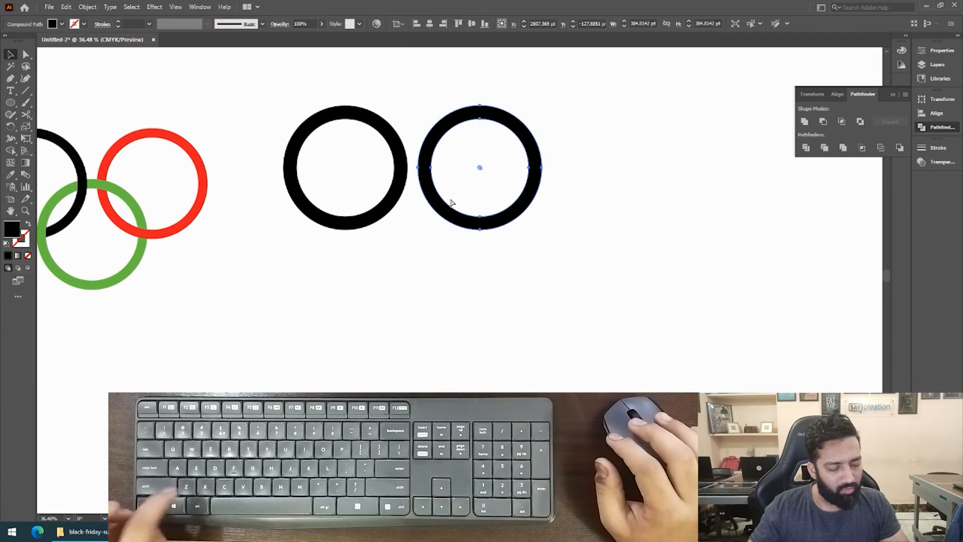
key("ctrl+d")
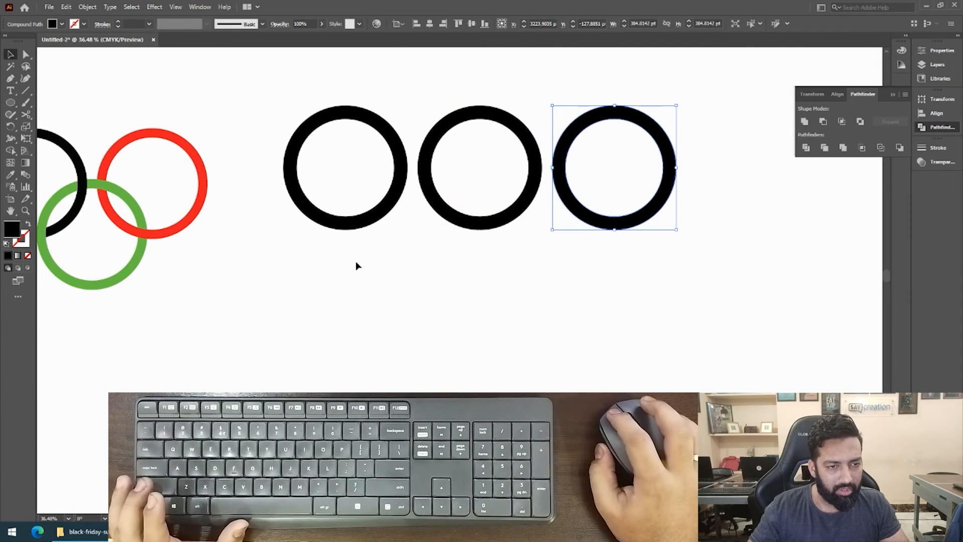
left_click_drag(444, 167, 503, 197)
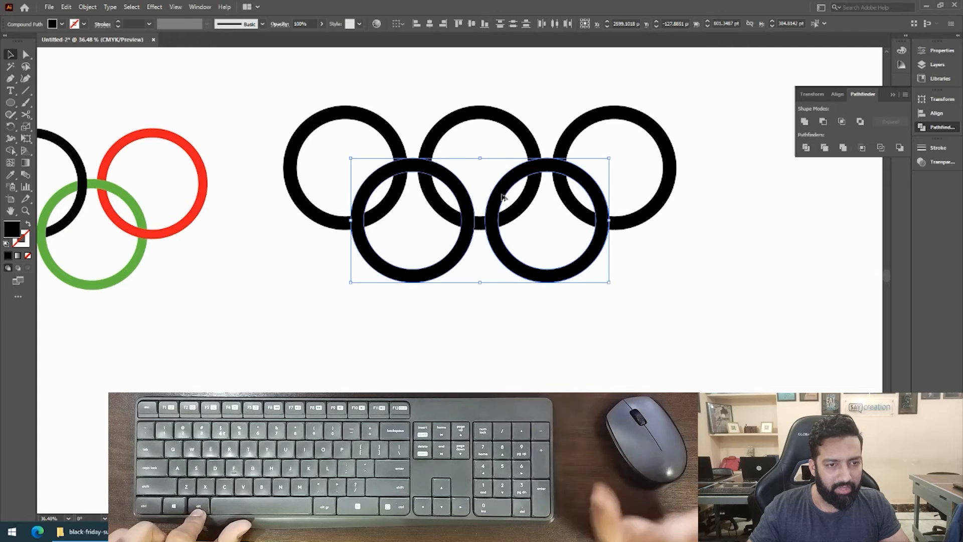
left_click(416, 234)
scroll(502, 189, "down", 2)
Sample the recreated logo's blue fill with the Eyedropper onto the first upper ring of the new set.
left_click_drag(357, 242, 487, 248)
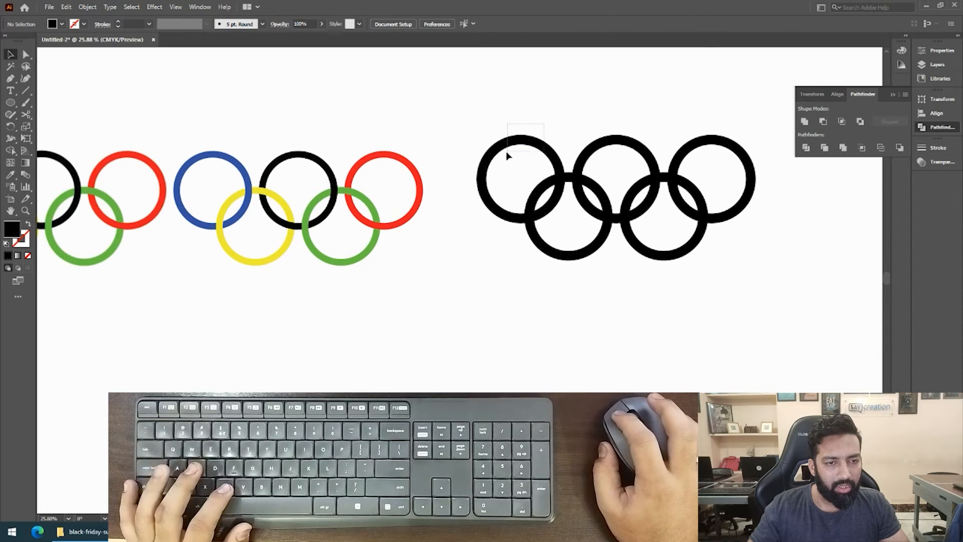
left_click_drag(506, 156, 507, 154)
key("i")
left_click(191, 158)
key("v")
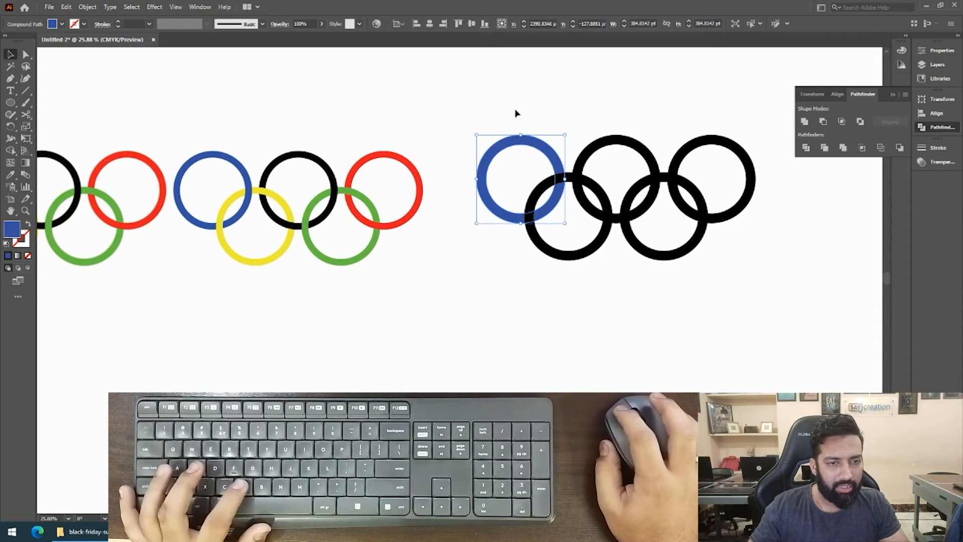
Sample the recreated logo's black onto the middle upper ring and its red onto the last upper ring with the Eyedropper.
left_click_drag(611, 141, 613, 146)
key("i")
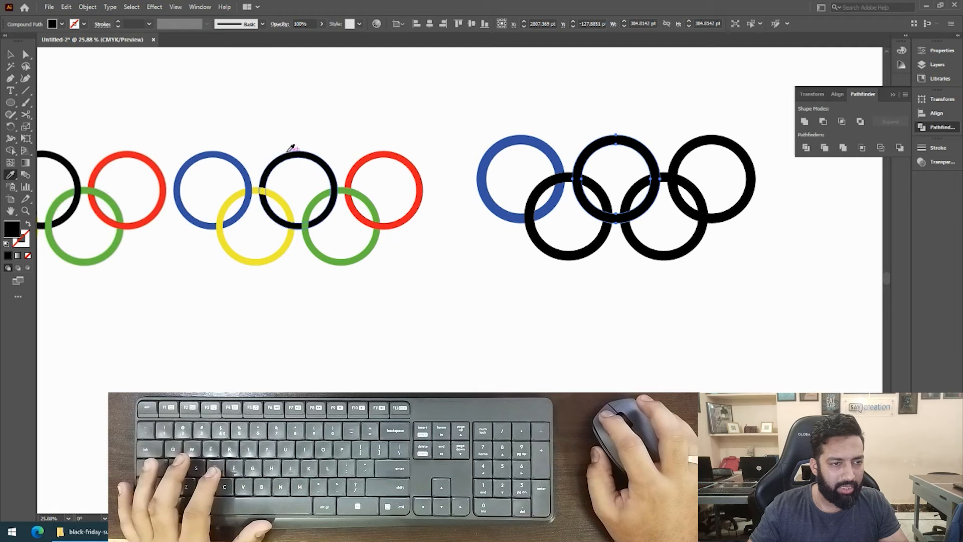
key("v")
left_click_drag(667, 103, 719, 143)
key("i")
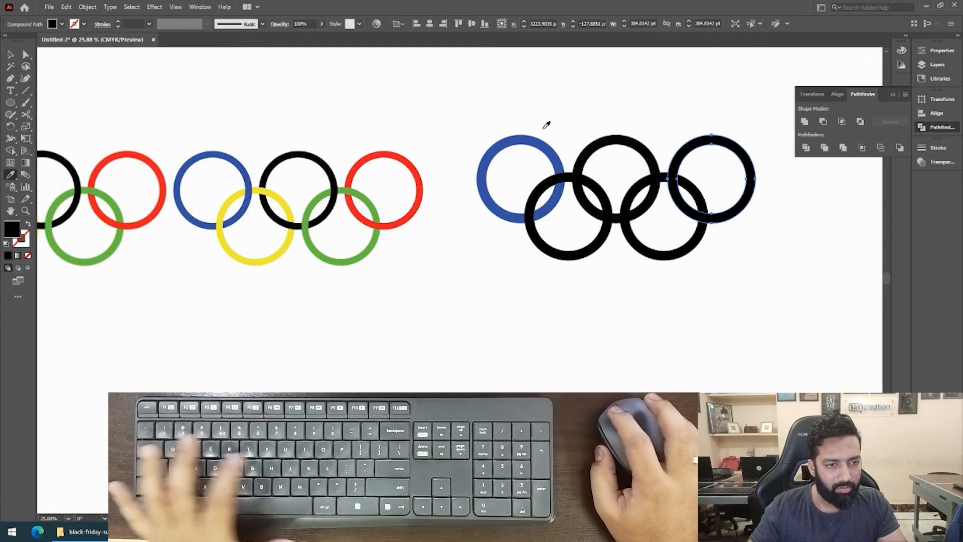
left_click(402, 164)
key("v")
Sample the recreated logo's yellow onto the first lower ring and its green onto the second lower ring, and deselect.
left_click_drag(506, 272, 559, 247)
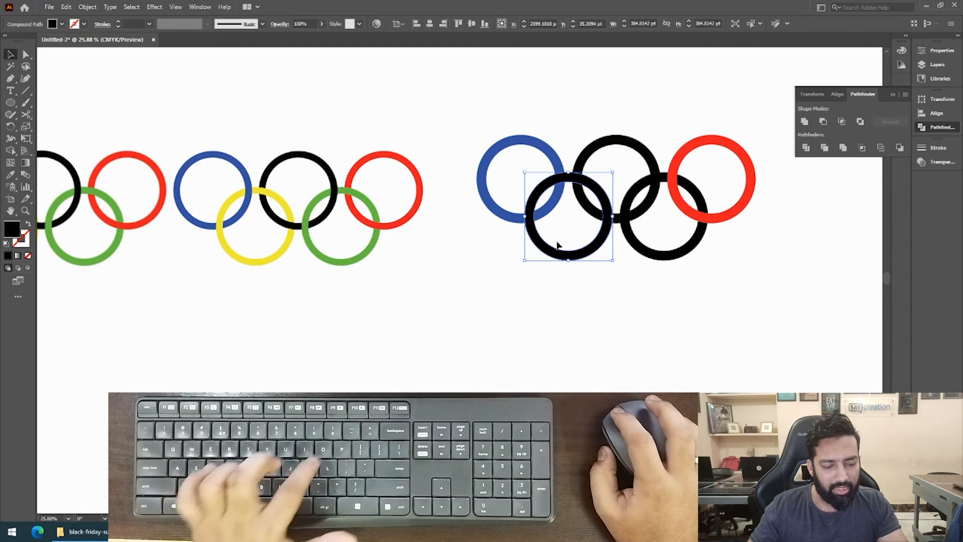
key("i")
left_click(284, 253)
key("v")
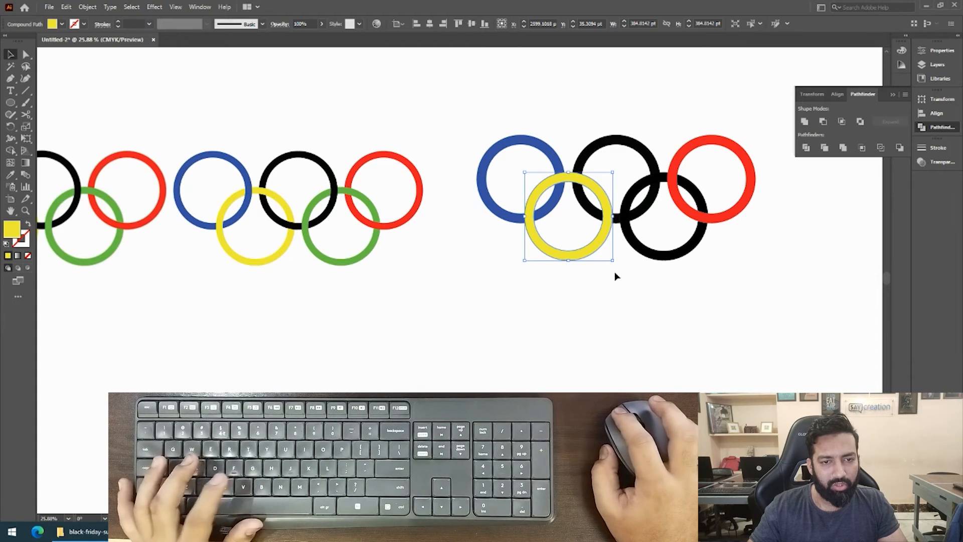
left_click_drag(685, 234, 683, 235)
key("i")
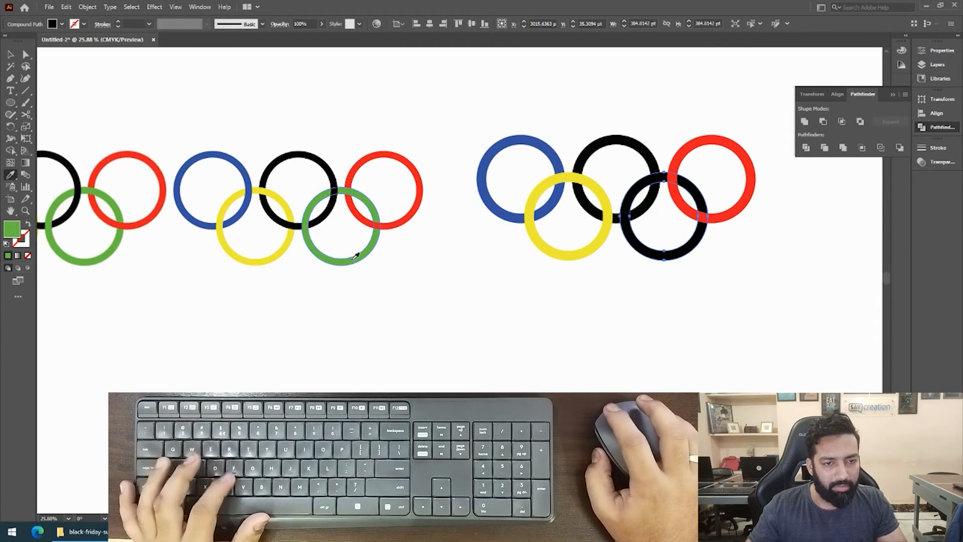
left_click(356, 256)
key("v")
left_click(502, 305)
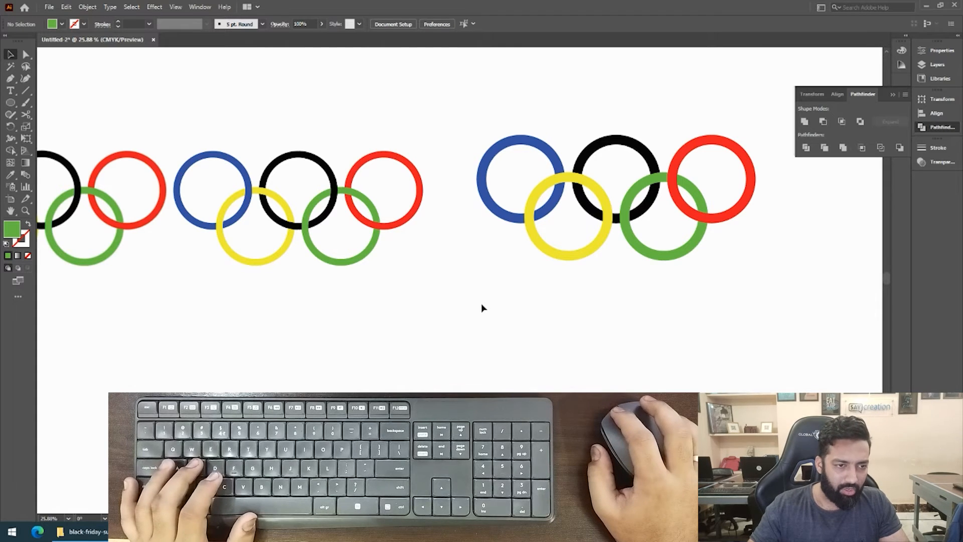
Select all five recolored rings with Pathfinder open and shift the whole set slightly upward.
scroll(493, 286, "up", 1)
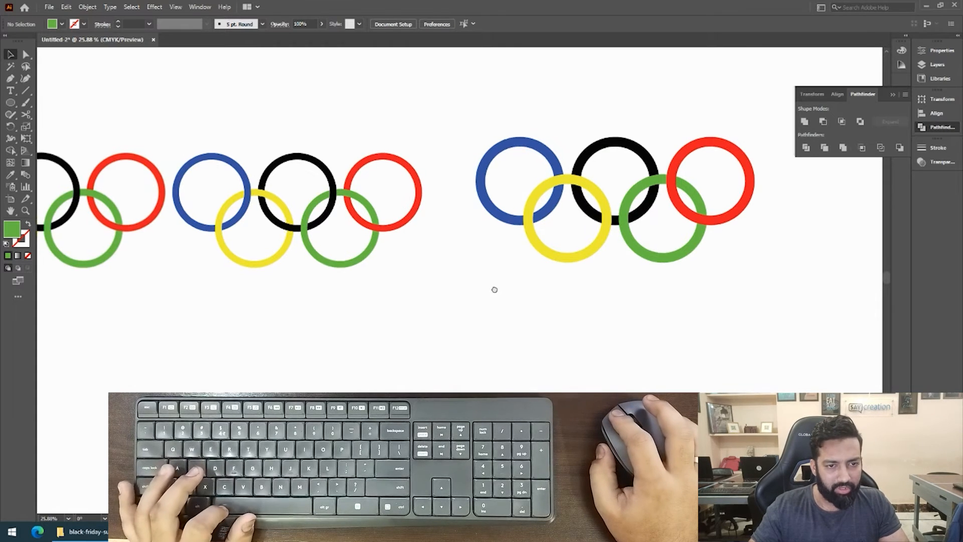
left_click(893, 94)
scroll(482, 218, "up", 4)
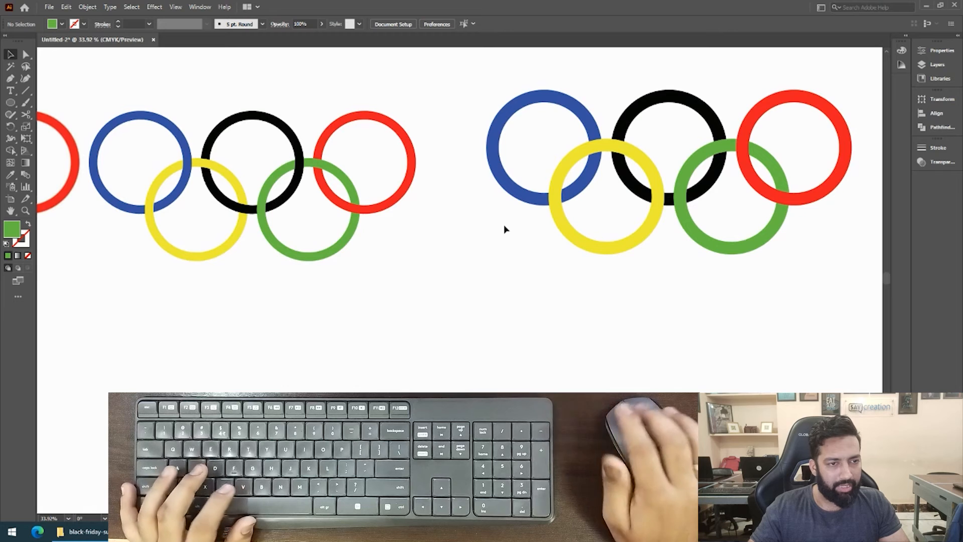
scroll(506, 247, "up", 1)
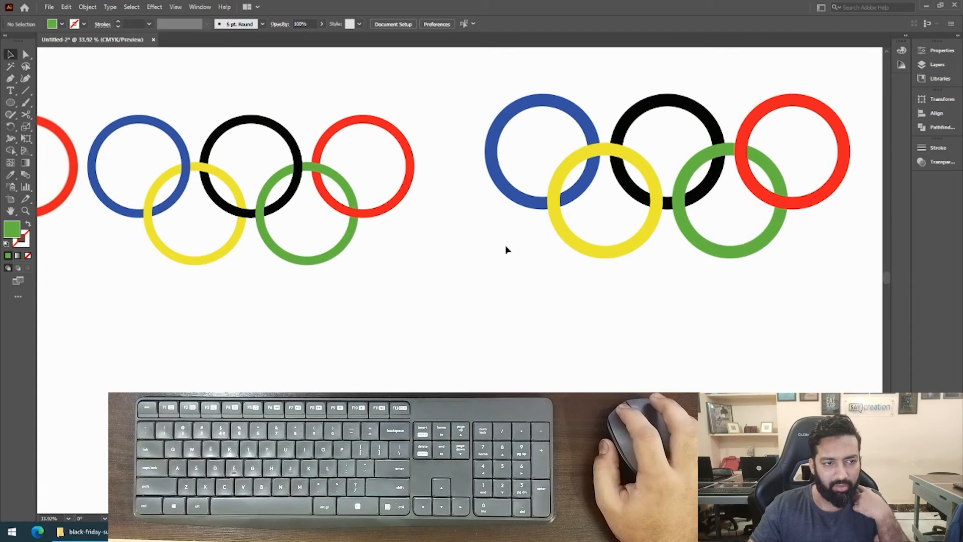
left_click_drag(472, 271, 616, 145)
key("ctrl+shift+F9")
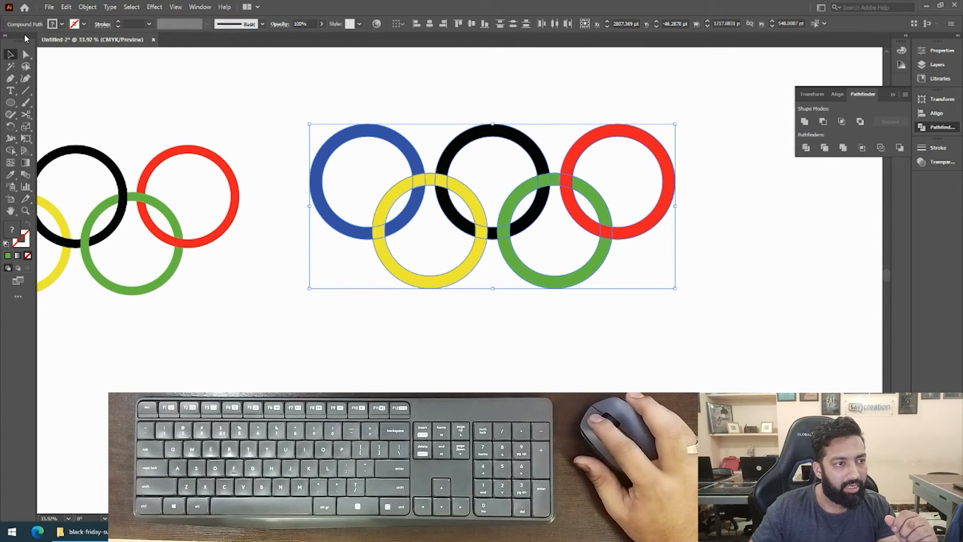
left_click(131, 6)
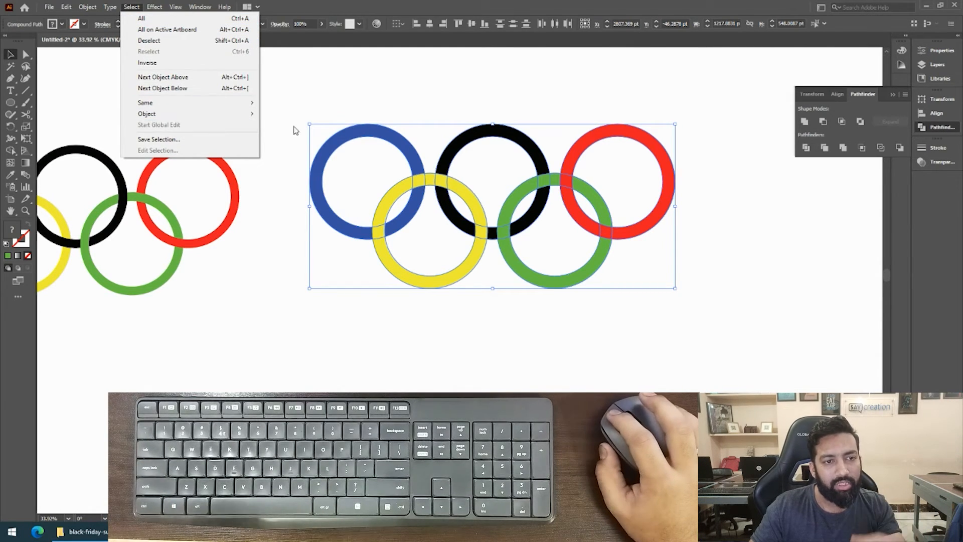
left_click_drag(372, 126, 365, 106)
left_click(362, 139)
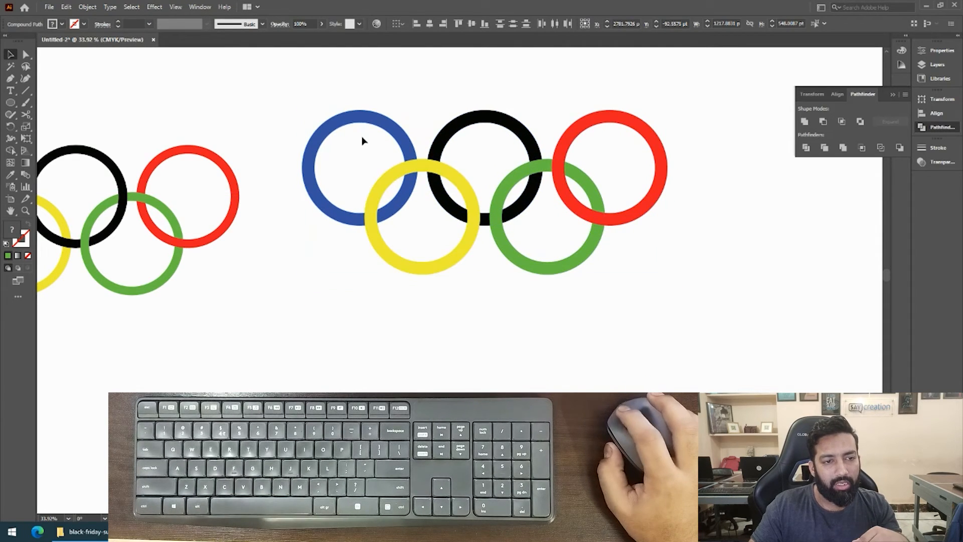
left_click_drag(629, 206, 660, 236)
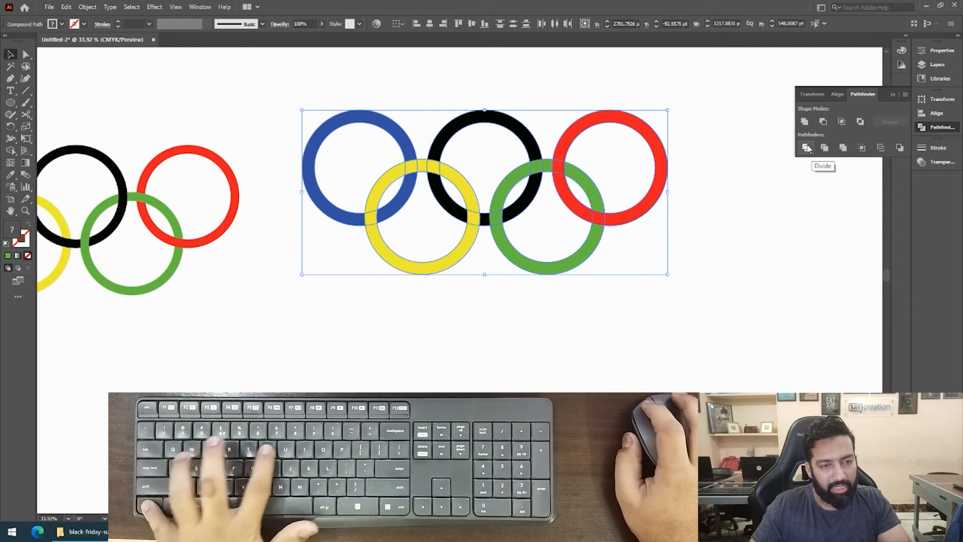
Divide the selected rings with Pathfinder, checking the cuts in outline view before returning to the preview.
key("ctrl+y")
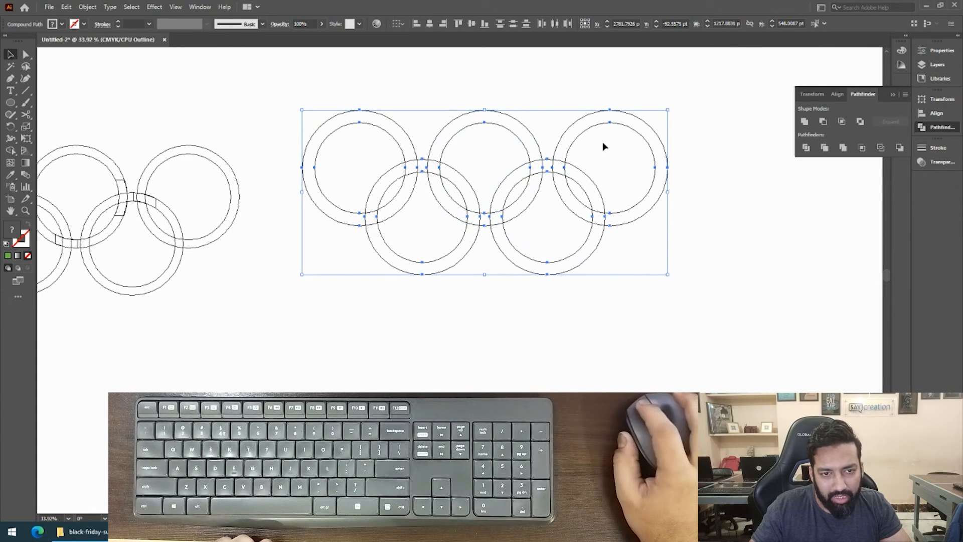
left_click(807, 148)
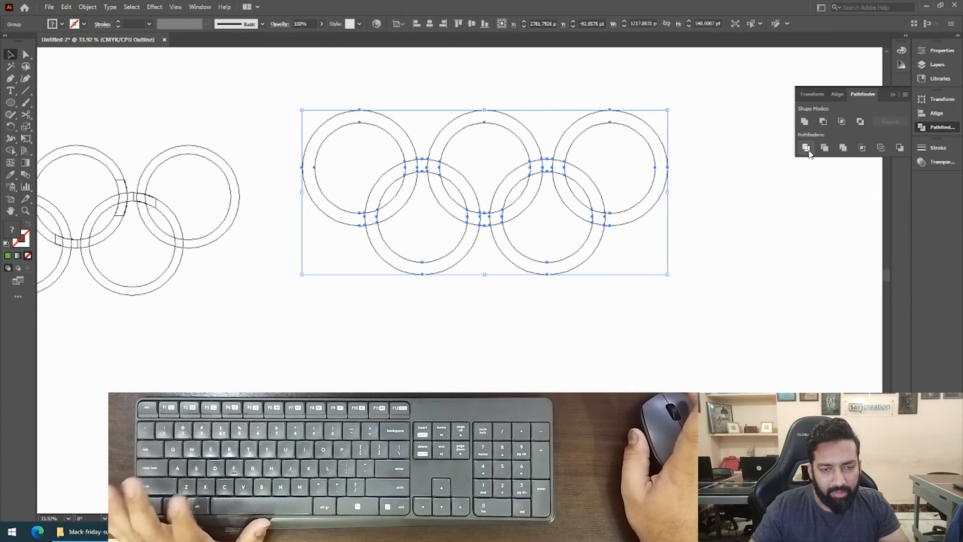
key("ctrl+y")
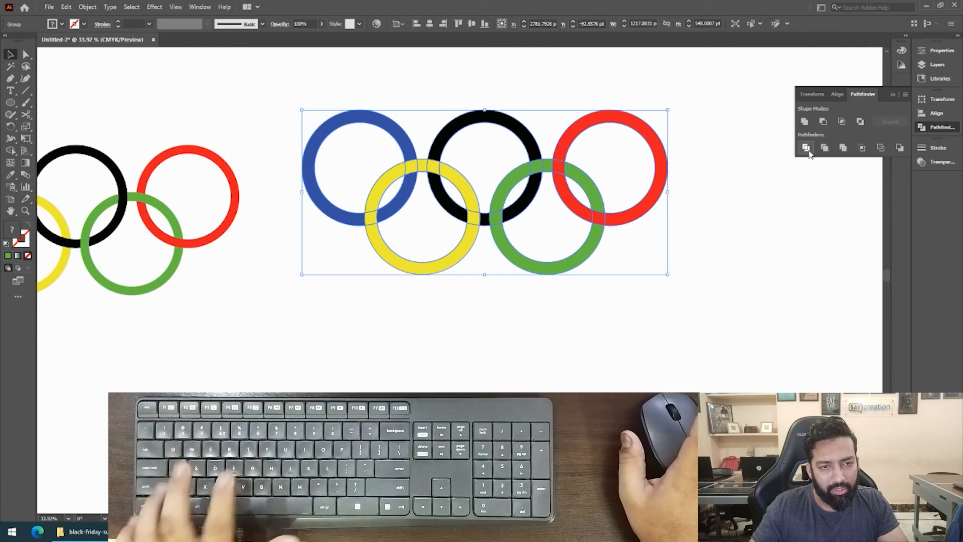
Move the divided rings slightly up and ungroup them into separate pieces.
left_click_drag(596, 243, 631, 202)
right_click(577, 147)
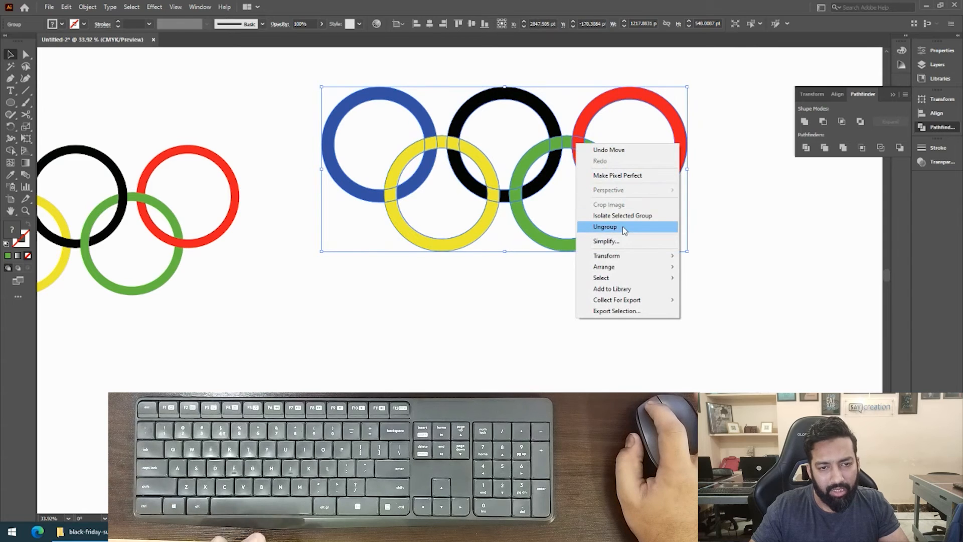
left_click(622, 227)
left_click(649, 261)
Pull several divided yellow, blue and black pieces apart to inspect the cuts, and undo all the moves.
left_click_drag(449, 224, 407, 210)
left_click_drag(484, 182, 569, 85)
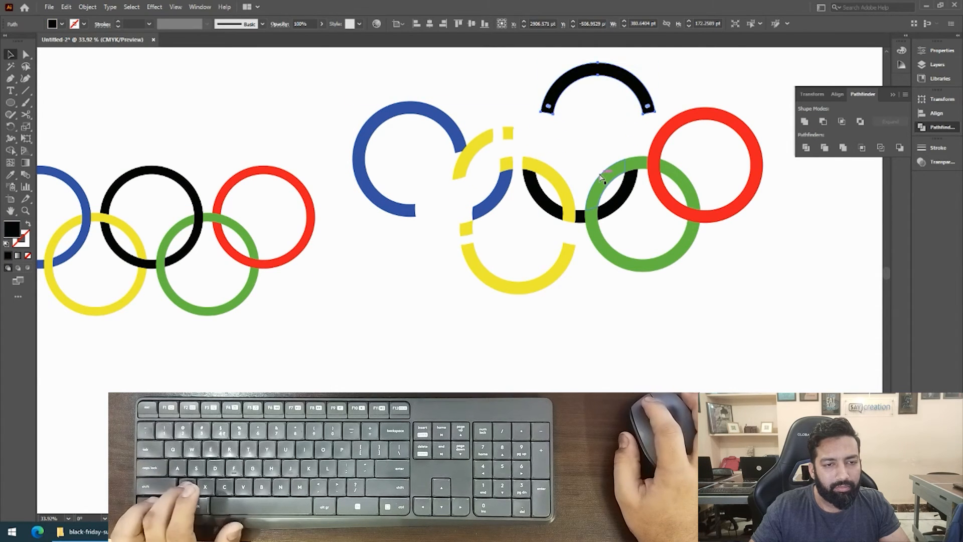
key("ctrl+z")
key("ctrl+z")
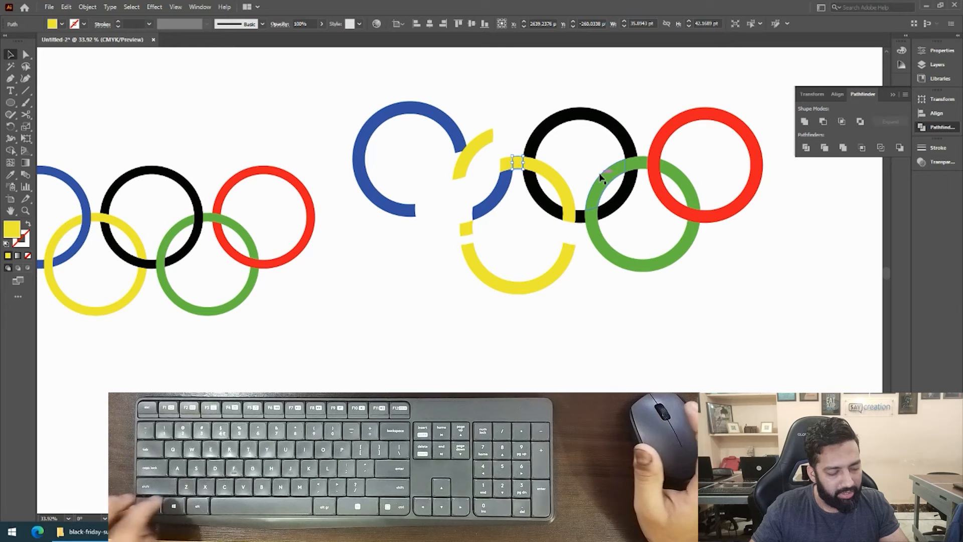
key("ctrl+z")
key("ctrl+z")
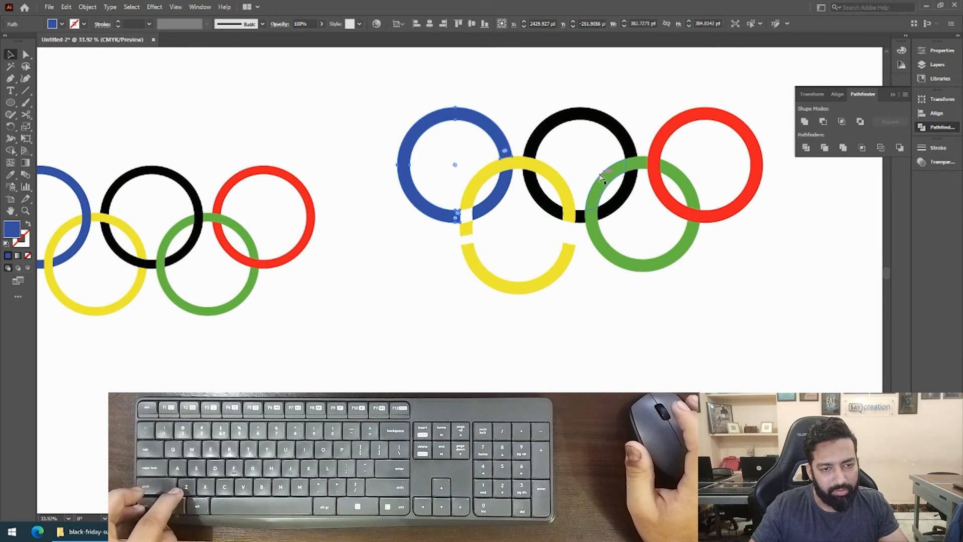
key("ctrl+z")
key("ctrl+z")
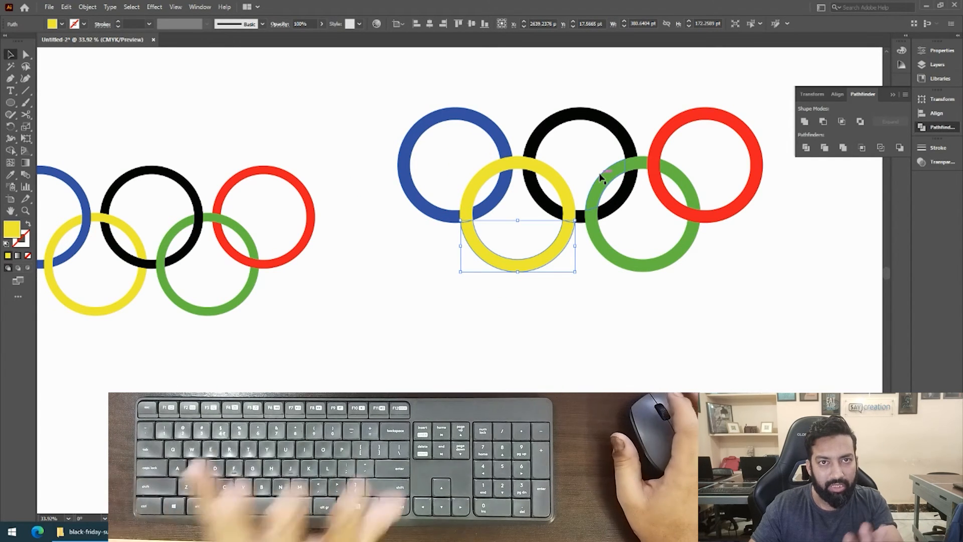
left_click(510, 297)
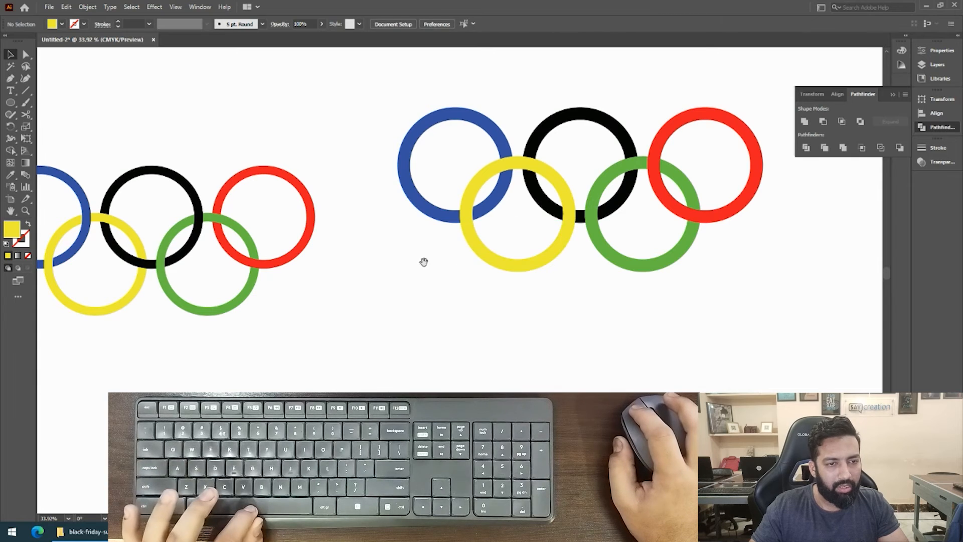
Recolor the upper blue-yellow overlap piece blue and the lower yellow-black overlap piece black using sampled ring fills.
left_click_drag(424, 261, 478, 273)
left_click_drag(543, 206, 575, 222)
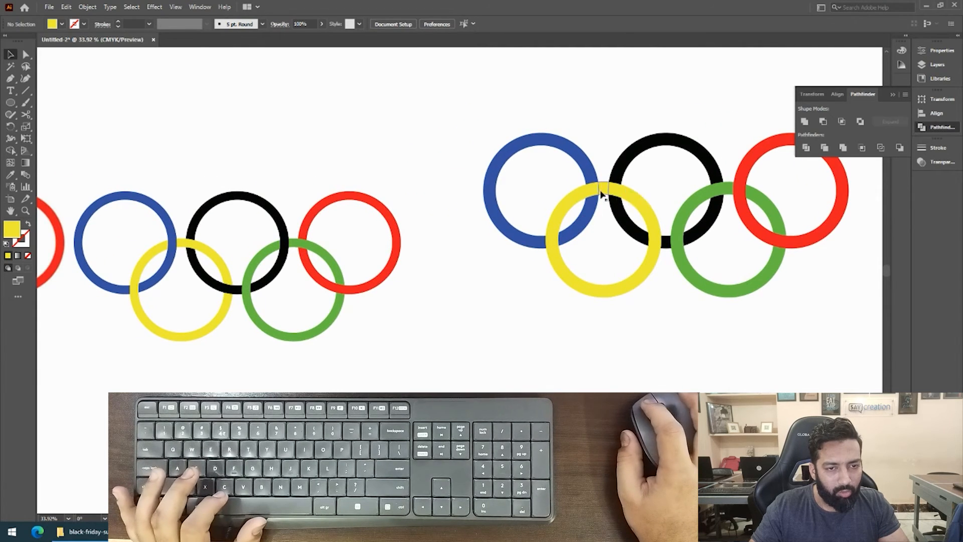
left_click(593, 190)
key("i")
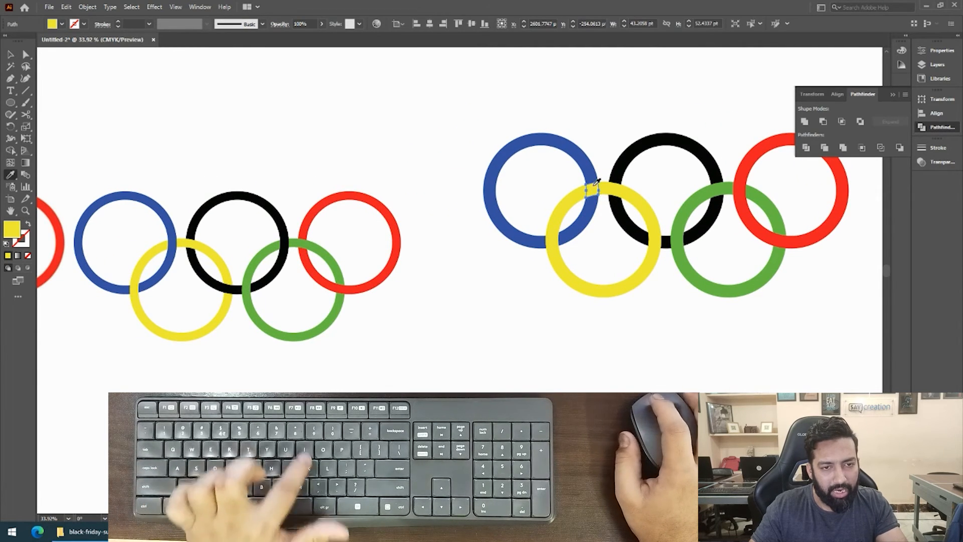
left_click(590, 157)
key("v")
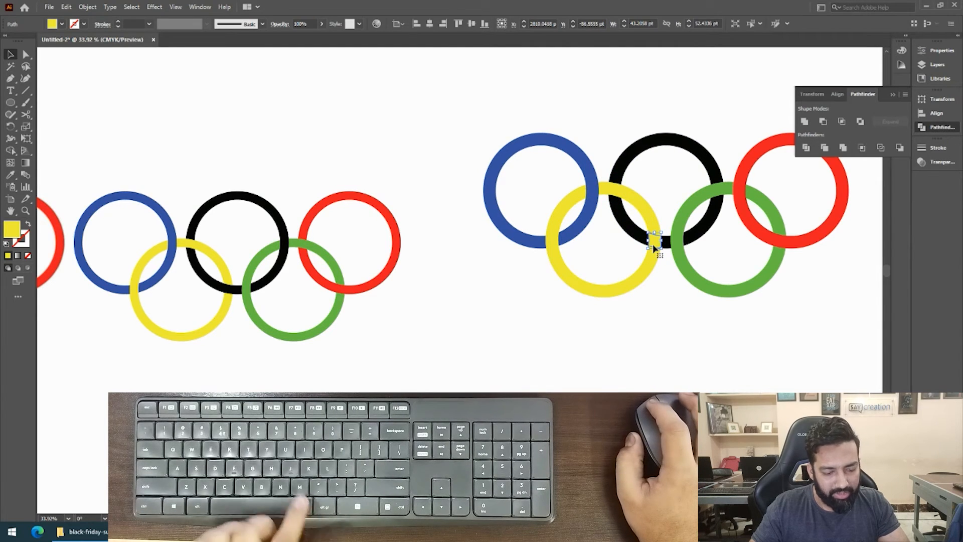
key("i")
left_click(654, 136)
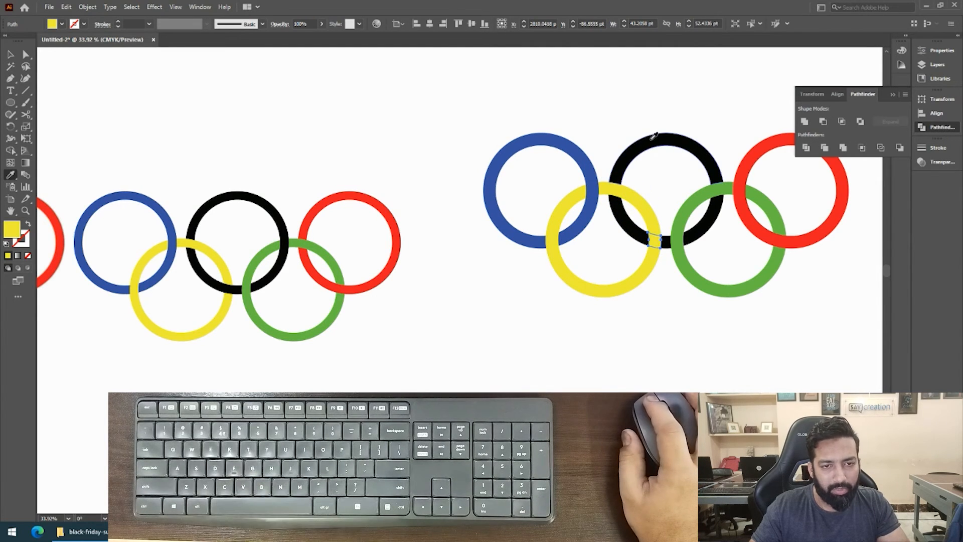
left_click(664, 275)
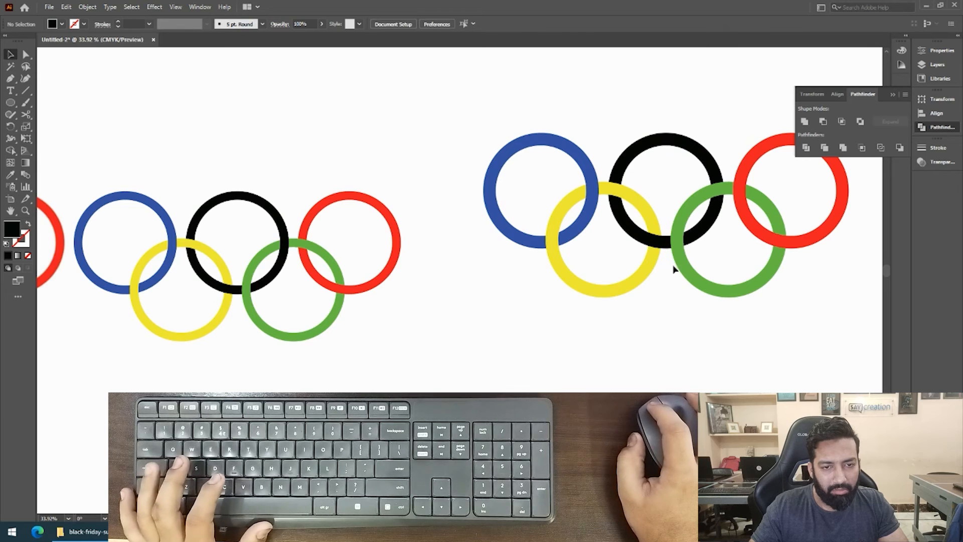
Recolor the upper black-green overlap piece black and the upper green-red overlap piece green using sampled ring fills.
left_click(721, 194)
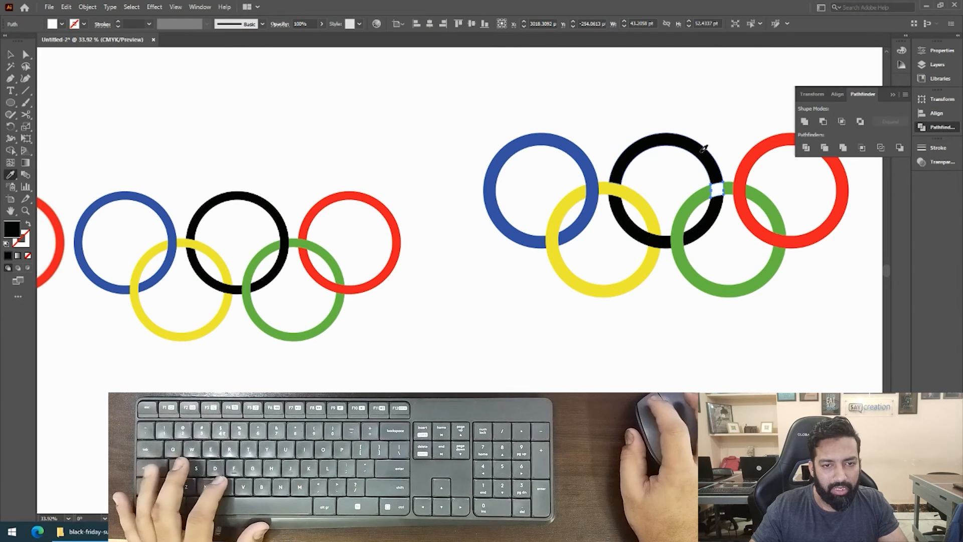
left_click(716, 160)
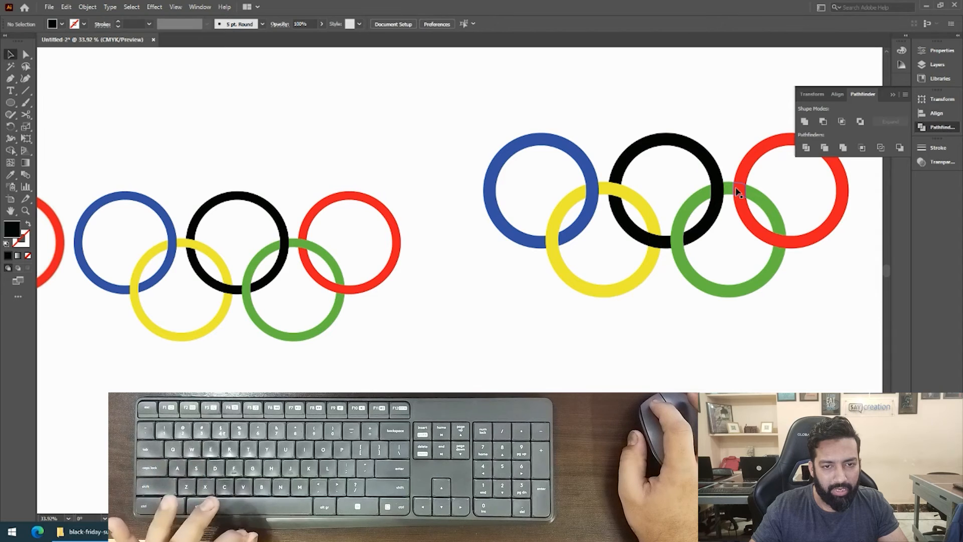
left_click(736, 191)
key("i")
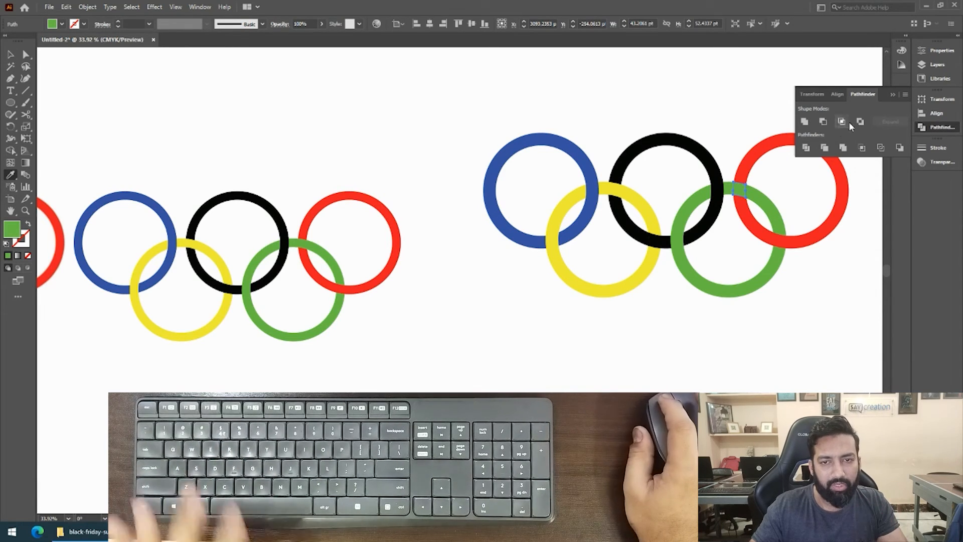
left_click(893, 95)
left_click_drag(825, 138, 756, 127)
key("v")
left_click(478, 329)
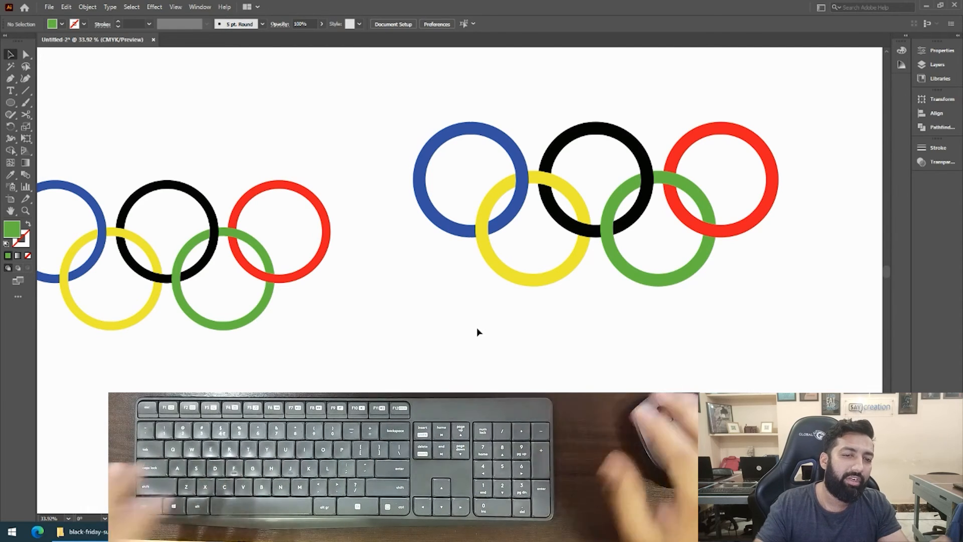
Compare the two recreated Olympic ring logos side by side, examining the ring overlaps in each.
key("space")
left_click_drag(477, 327, 512, 315)
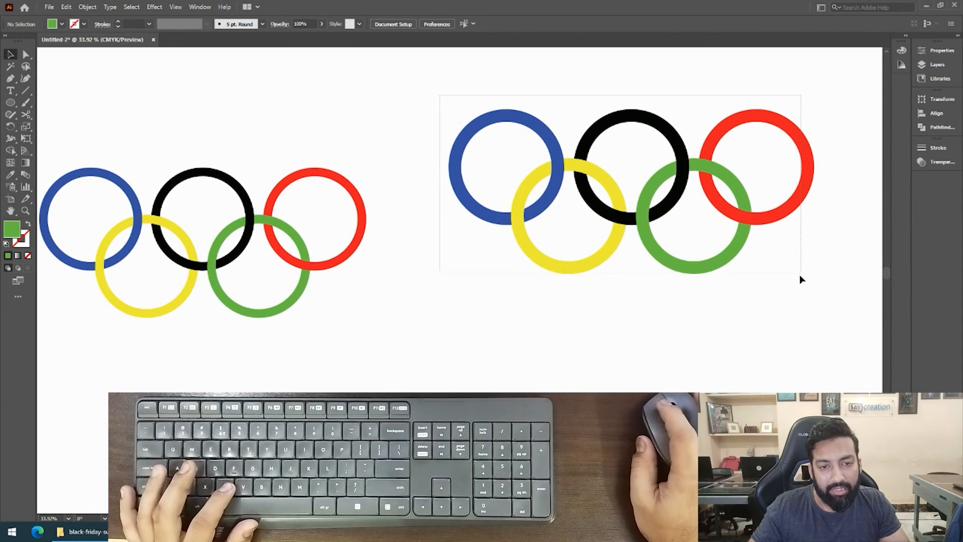
left_click_drag(802, 279, 802, 279)
left_click_drag(622, 254, 535, 304)
left_click_drag(502, 369, 597, 318)
left_click_drag(678, 210, 688, 201)
left_click(385, 303)
left_click_drag(384, 303, 405, 294)
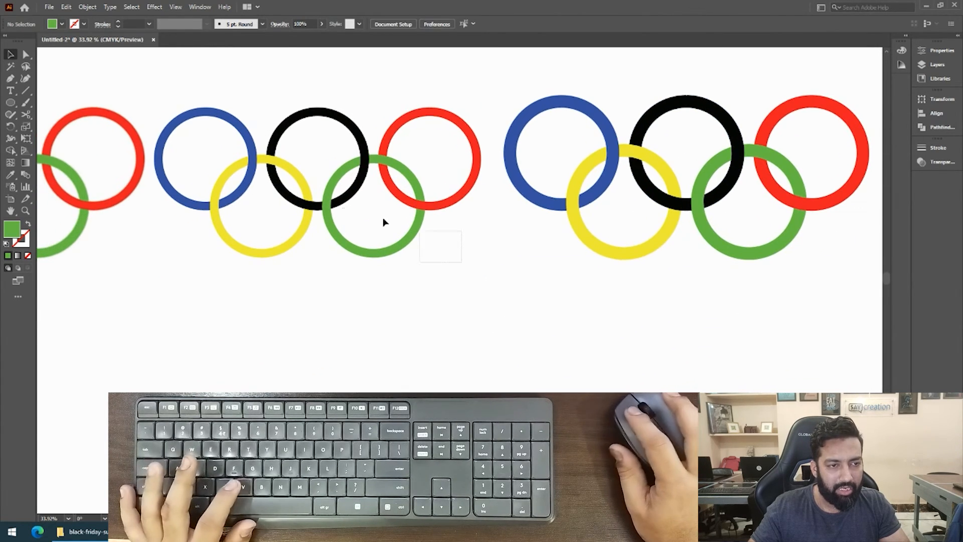
left_click_drag(253, 108, 253, 108)
left_click(200, 291)
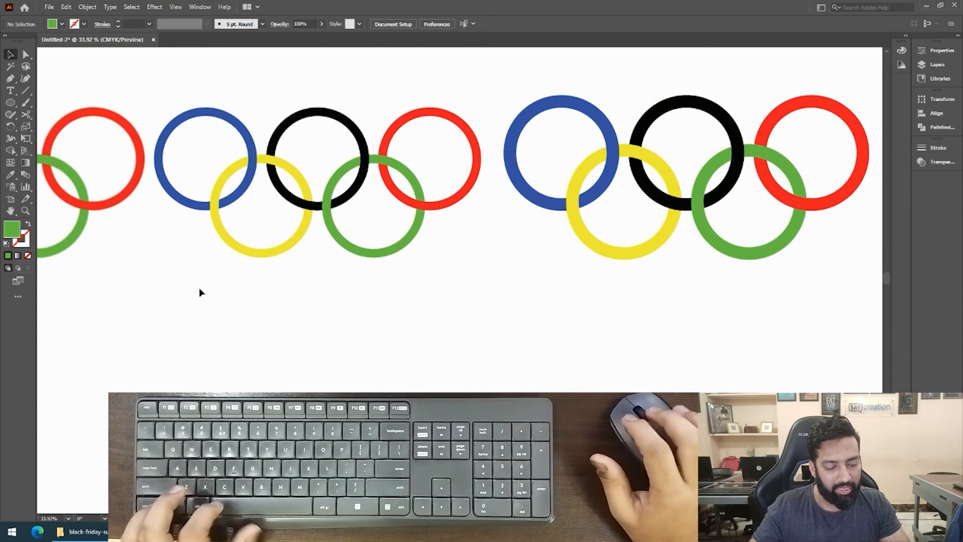
Inspect the path construction of both logos in outline view, and return to the color preview.
key("ctrl+y")
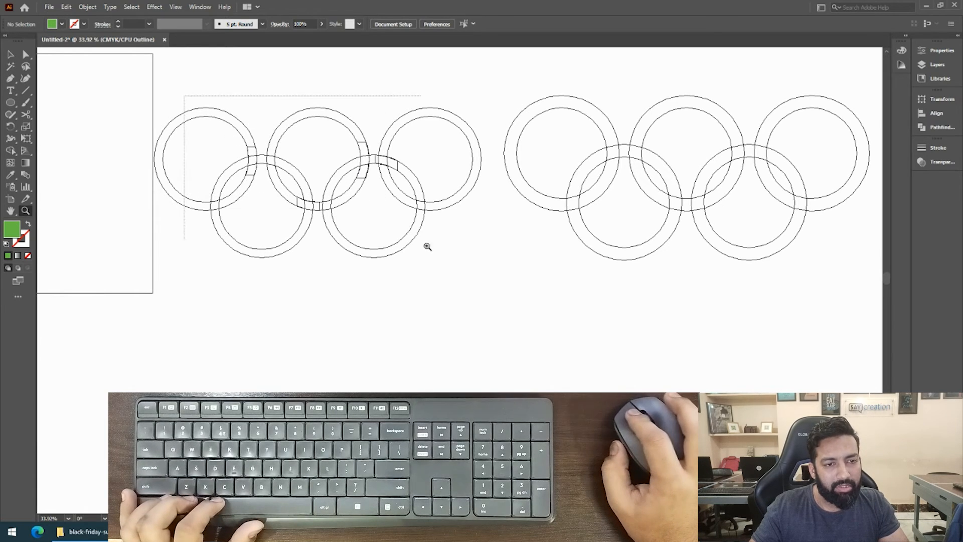
left_click_drag(428, 246, 512, 293)
left_click_drag(435, 217, 477, 226)
key("ctrl+y")
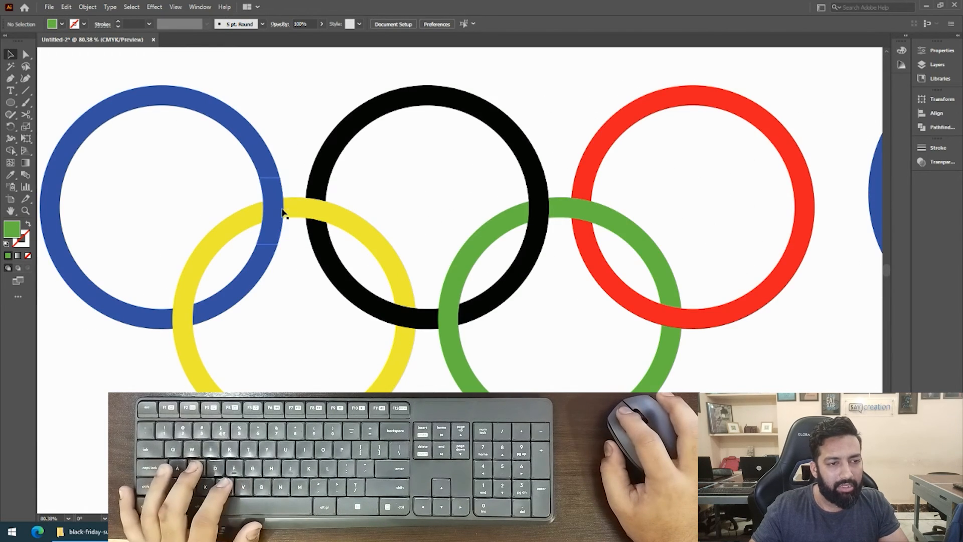
Pull the blue overlap patch off the first logo to expose the intact rings beneath, and undo the moves.
left_click_drag(282, 210, 329, 224)
key("ctrl+z")
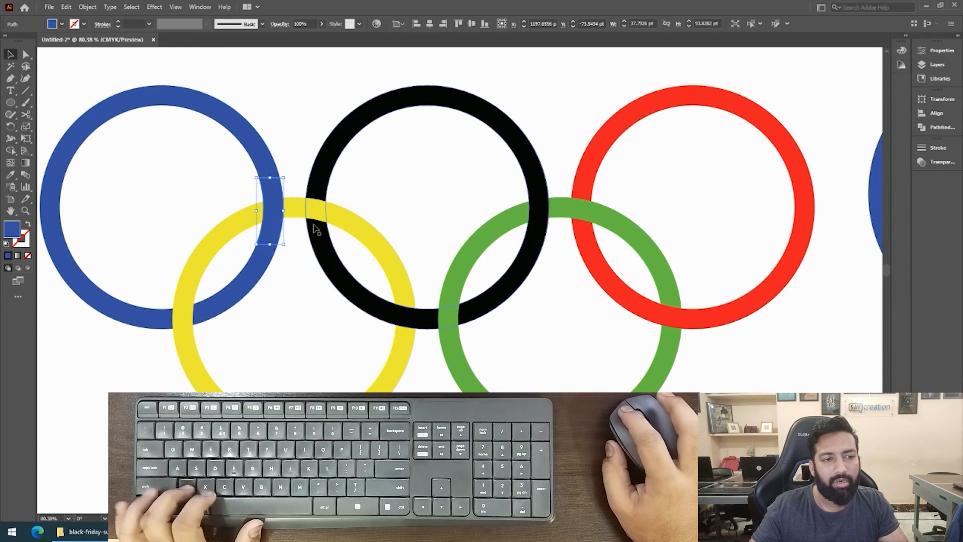
key("z")
left_click(327, 238, "alt")
left_click_drag(420, 249, 260, 206)
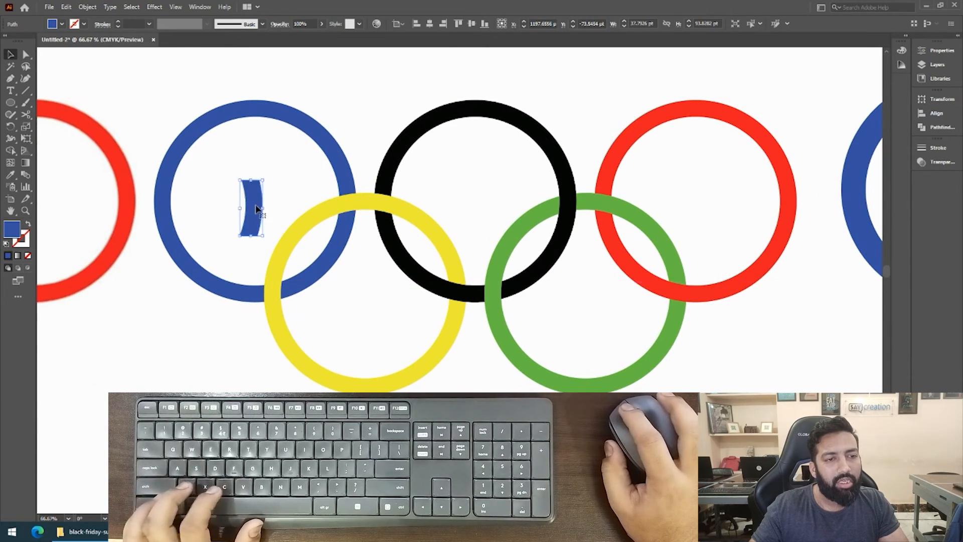
key("ctrl+z")
Delete the blue, black and green overlap patches from the first logo, and undo the deletion.
left_click(451, 300, "shift")
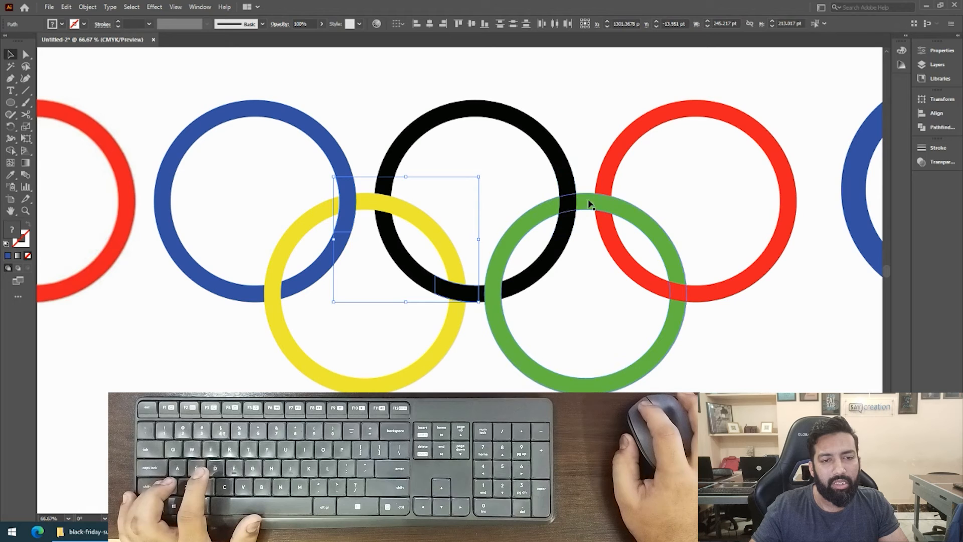
left_click(573, 206, "shift")
left_click(616, 207, "shift")
key("ctrl+shift+a")
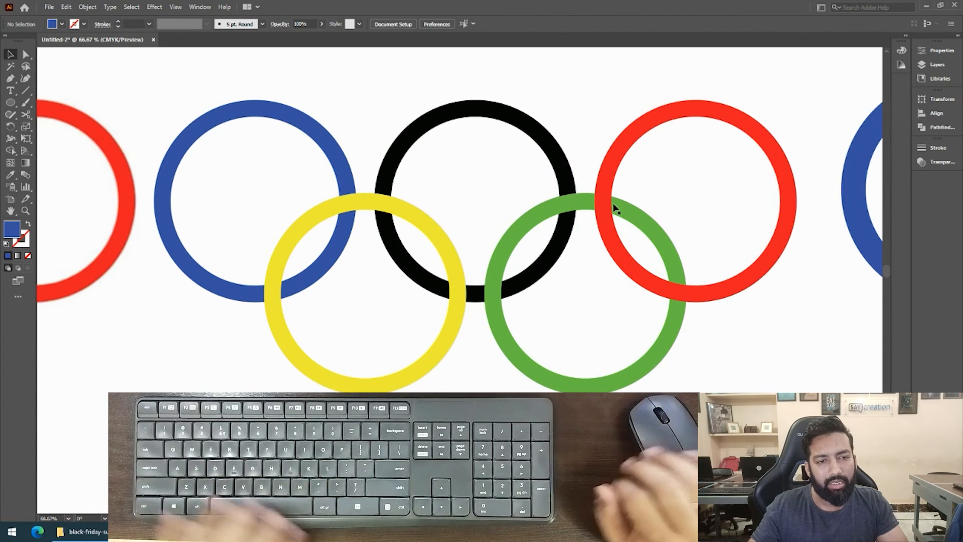
key("ctrl+z")
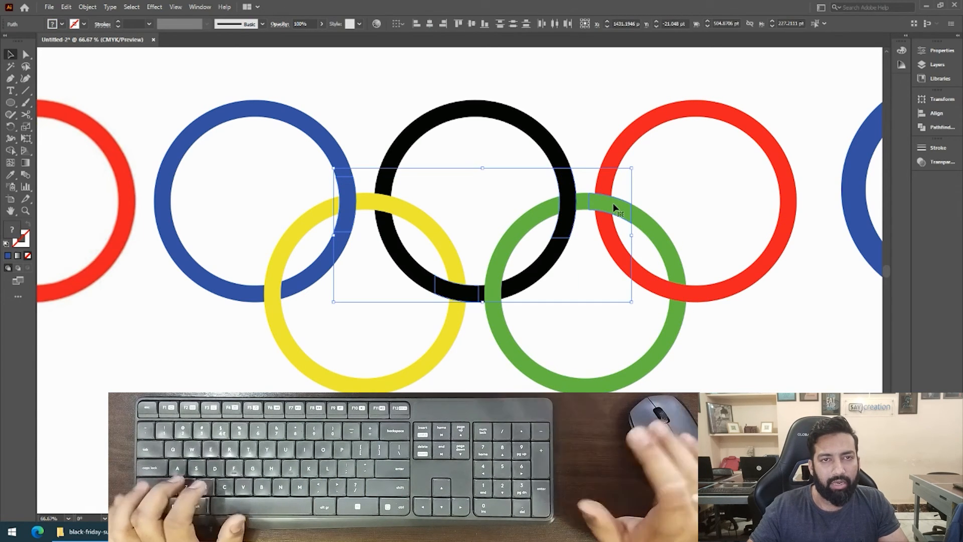
Pull several divided blue and yellow pieces of the second logo apart to expose the gaps, and undo the moves.
left_click_drag(615, 205, 327, 203)
left_click_drag(529, 202, 282, 175)
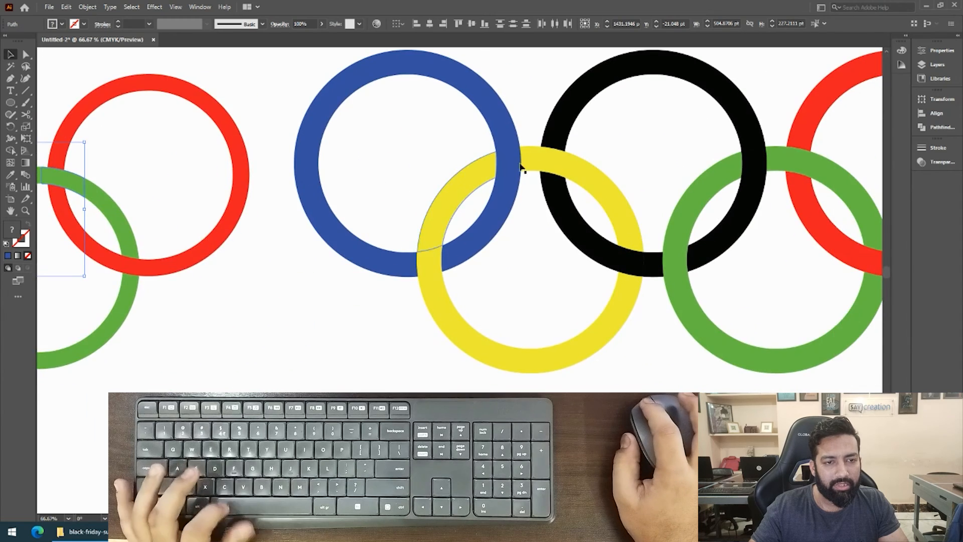
left_click_drag(535, 174, 257, 215)
left_click_drag(348, 182, 477, 197)
key("ctrl+z")
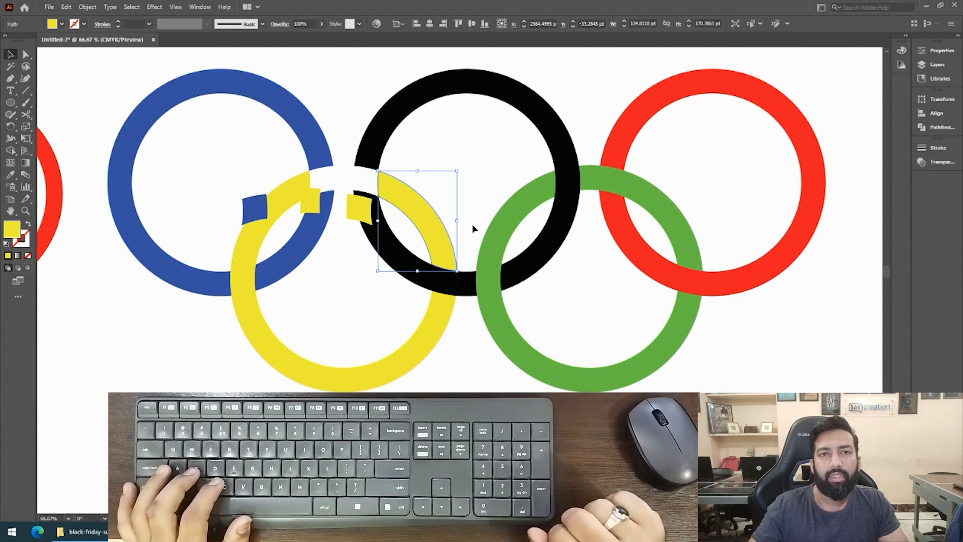
key("ctrl+z")
key("ctrl+z")
key("ctrl+z")
key("ctrl+z")
key("ctrl+z")
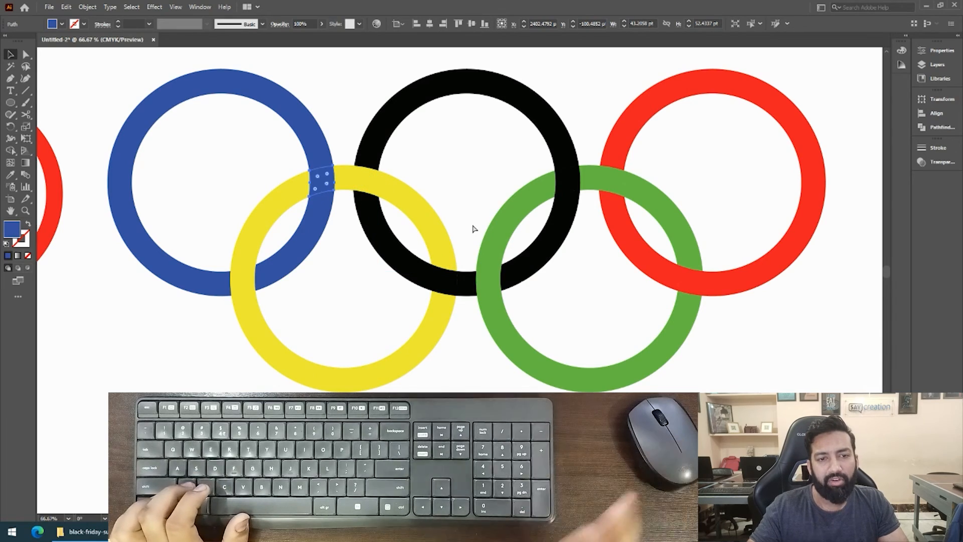
Move the first logo's blue overlap patch aside once more, undo the move, and clear the selection.
key("z")
left_click(473, 225, "alt")
left_click(473, 224, "alt")
left_click_drag(242, 333, 451, 213)
left_click_drag(124, 102, 248, 171)
left_click_drag(369, 238, 302, 141)
mouse_move(392, 264)
left_mouse_down()
mouse_move(370, 263)
mouse_move(390, 257)
left_mouse_up()
left_click_drag(325, 194, 230, 195)
key("ctrl+z")
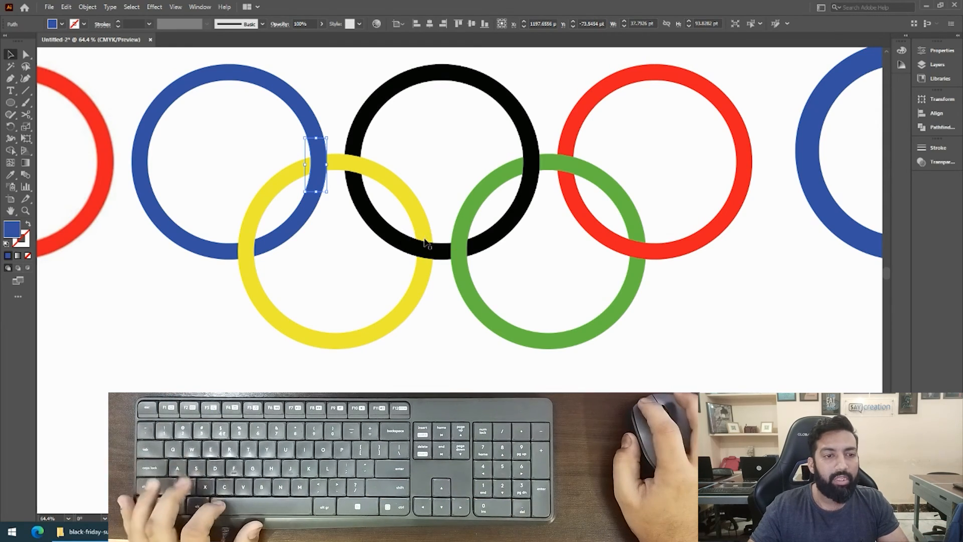
key("ctrl+minus")
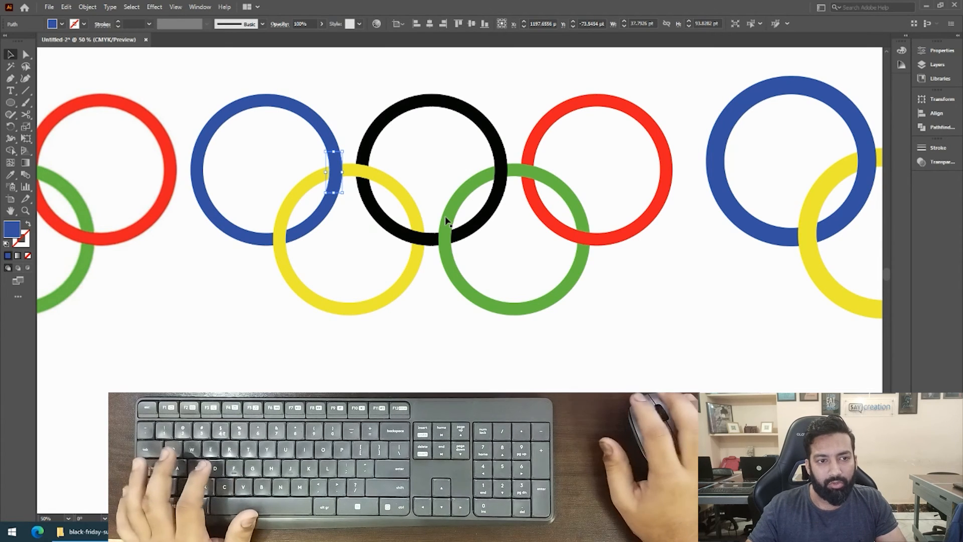
left_click(365, 261)
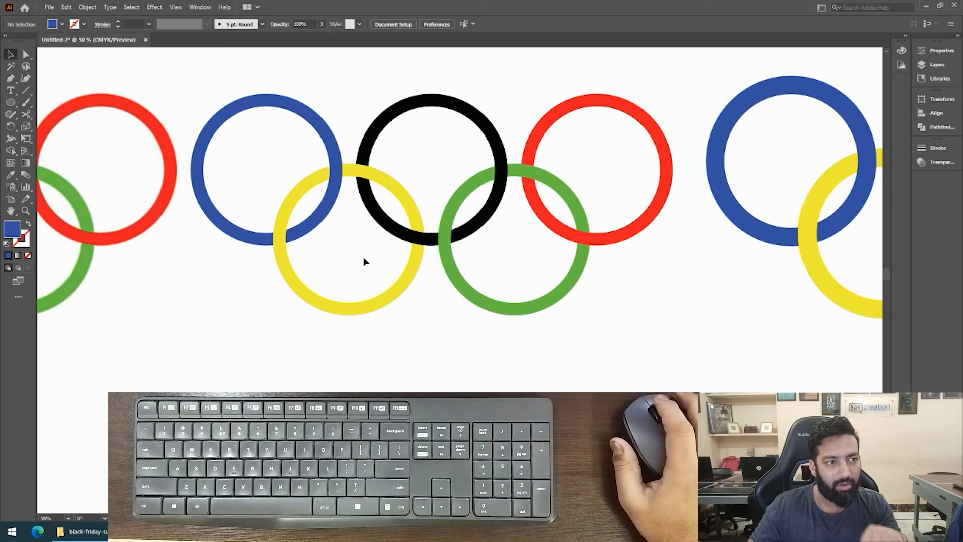
Start saving the document and choose the Downloads folder as its location.
left_click(48, 7)
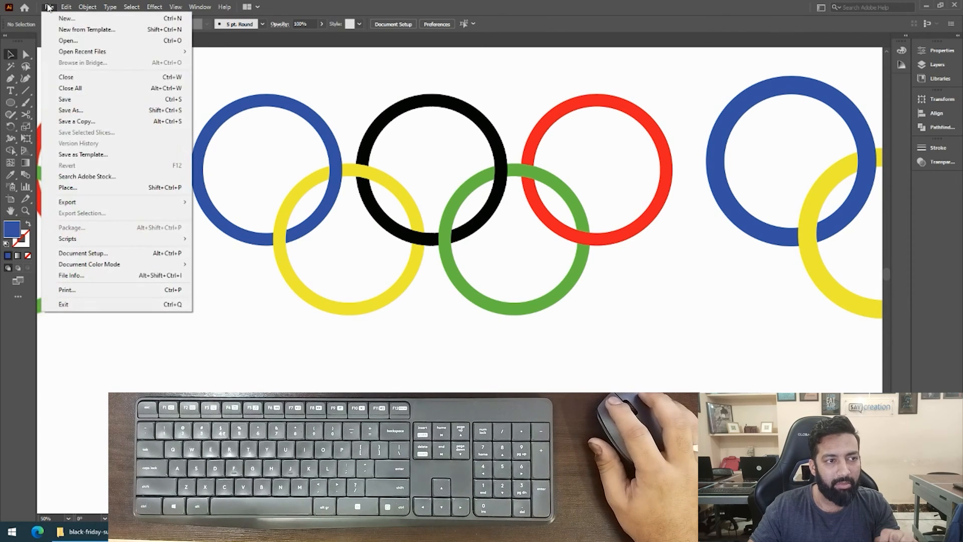
left_click(66, 100)
left_click_drag(287, 8, 435, 24)
left_click_drag(228, 160, 226, 96)
left_click(158, 144)
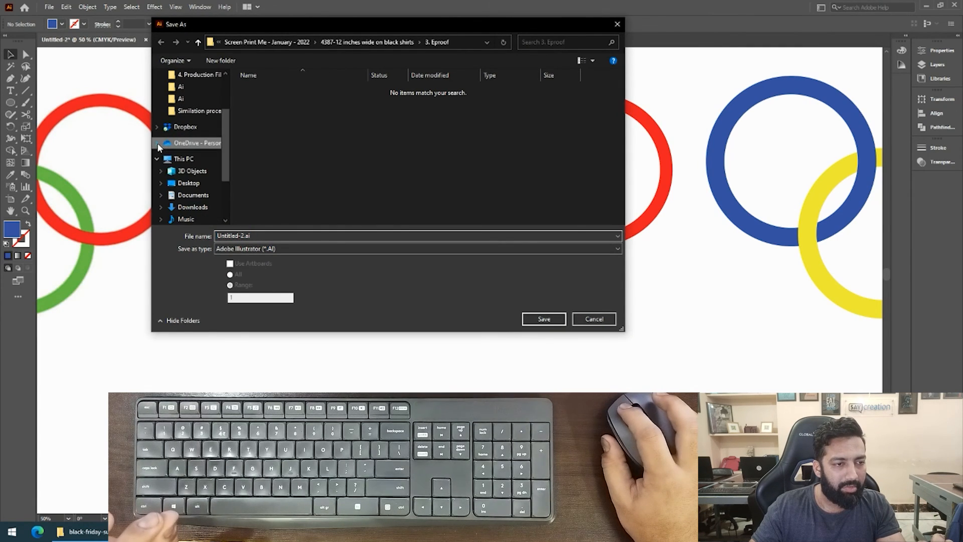
left_click(158, 159)
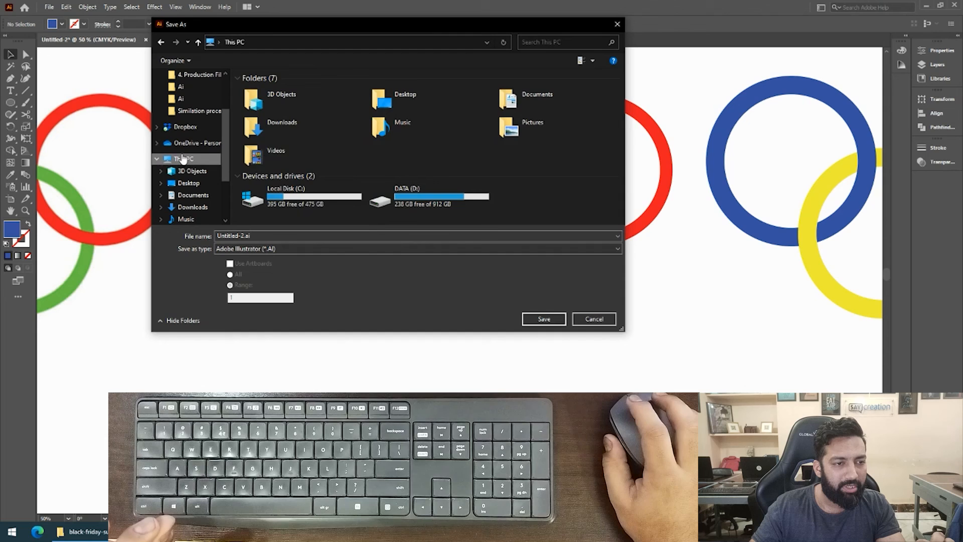
left_click(387, 190)
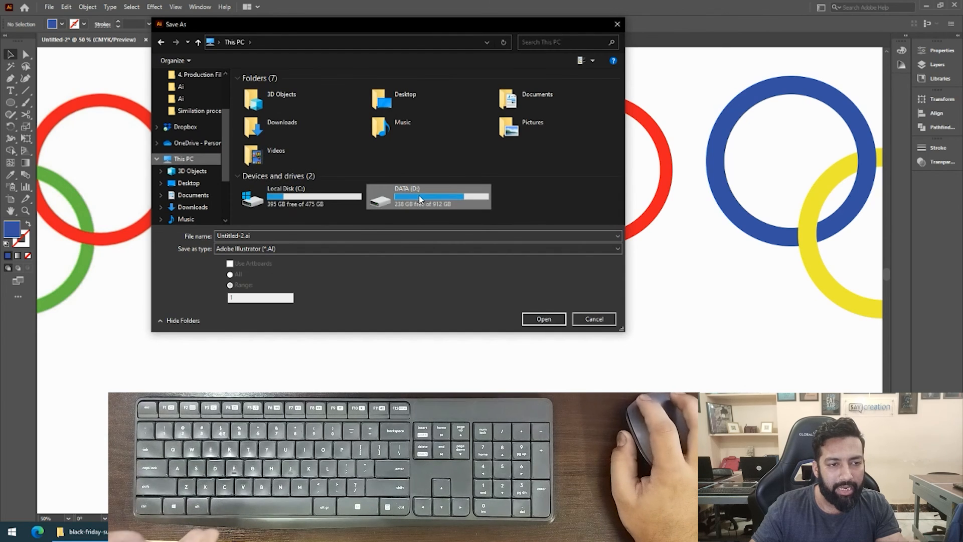
left_click(308, 205)
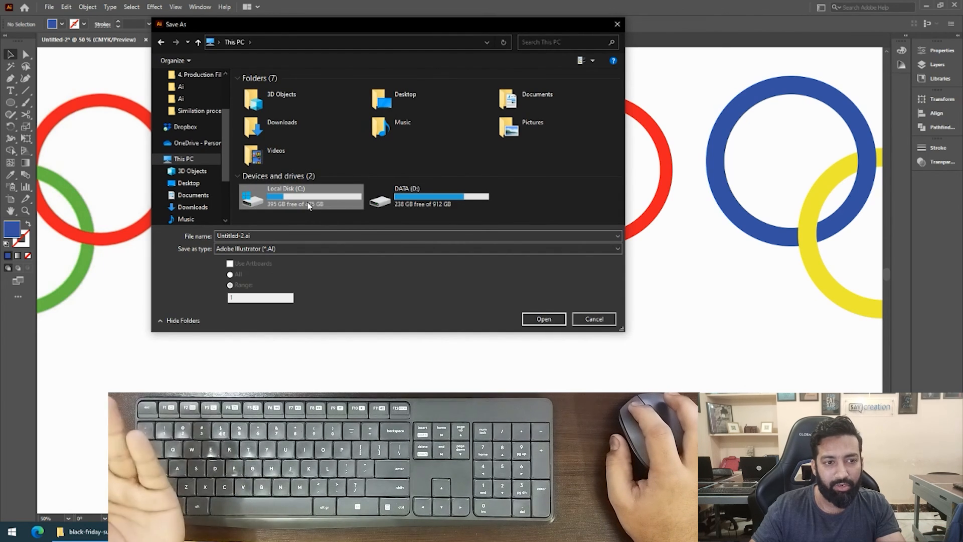
left_click(431, 188)
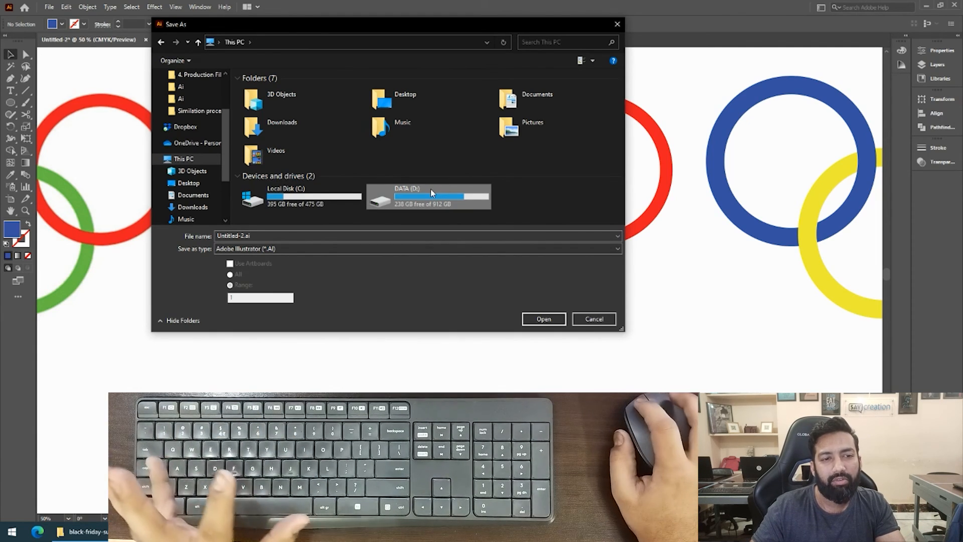
double_click(266, 122)
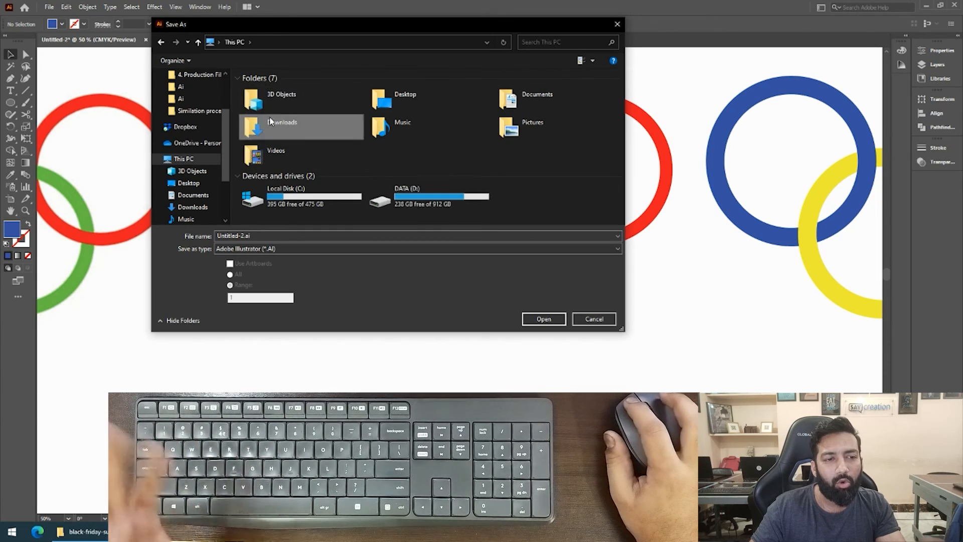
Name the file "Assignment 3" and save it as an Adobe Illustrator file with the Illustrator 2020 options.
double_click(261, 236)
type("Assign")
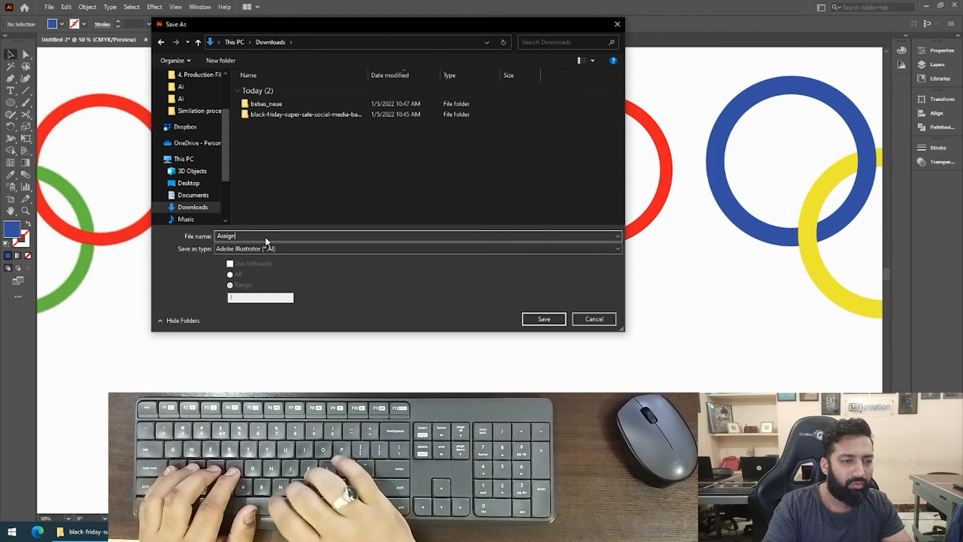
type("ment ")
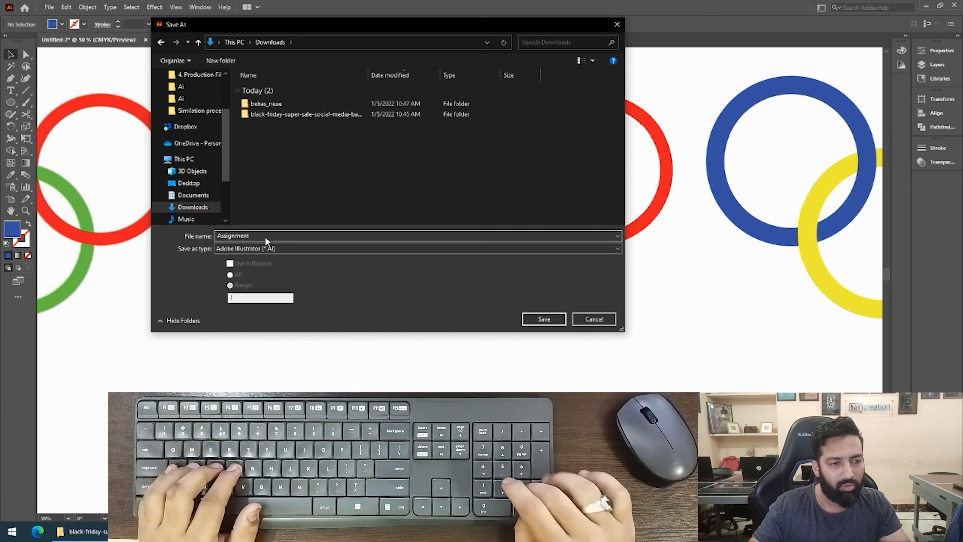
type("3")
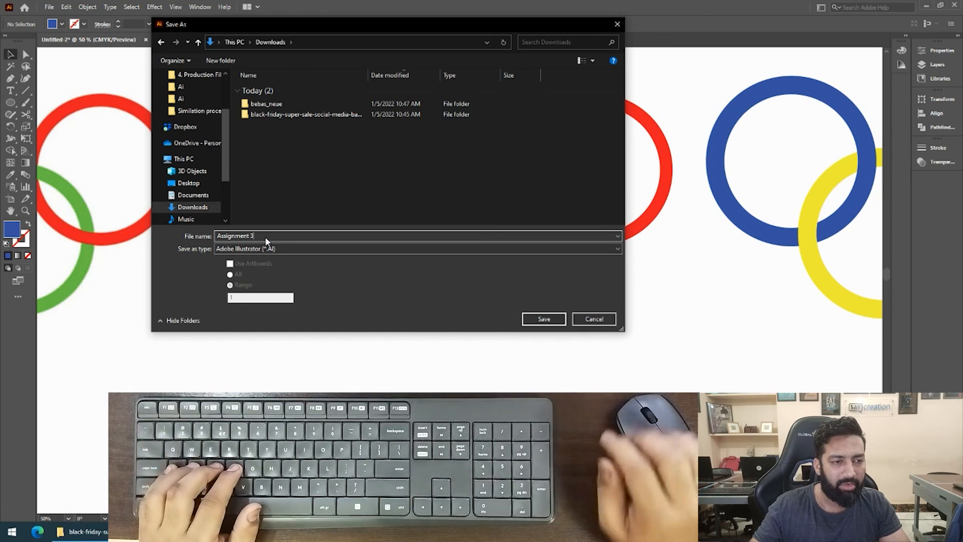
left_click(531, 322)
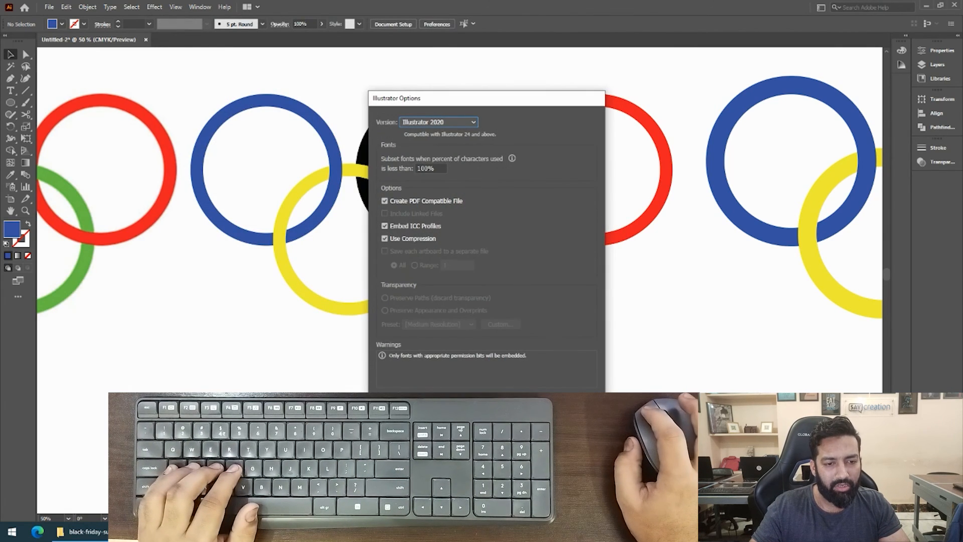
key("Return")
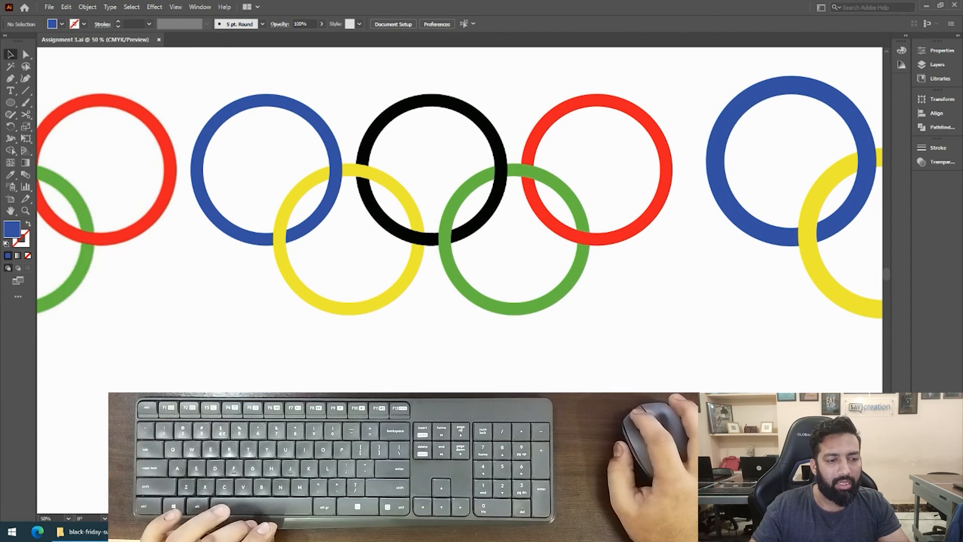
Switch to File Explorer and locate the saved Assignment 3.ai in the Downloads folder.
key("alt+Tab")
scroll(45, 161, "up", 5)
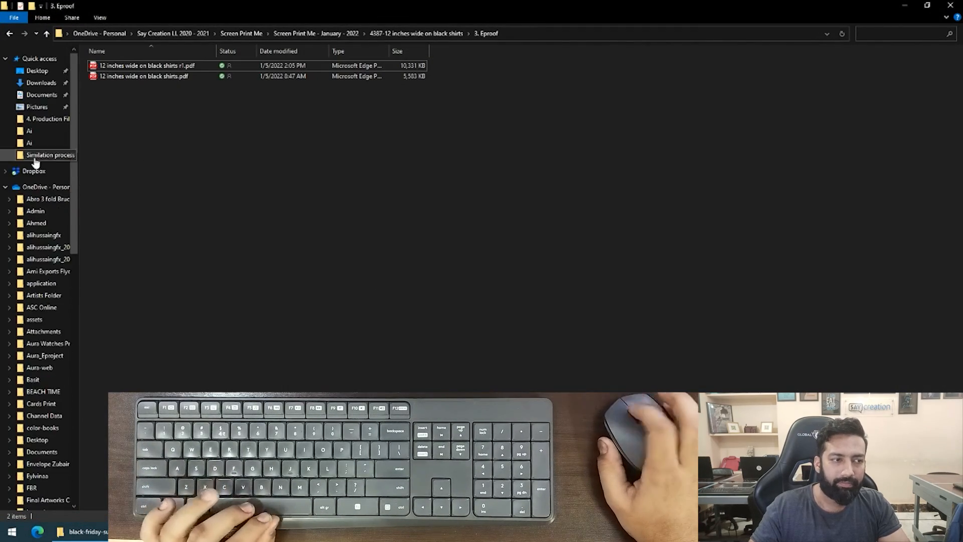
left_click(41, 83)
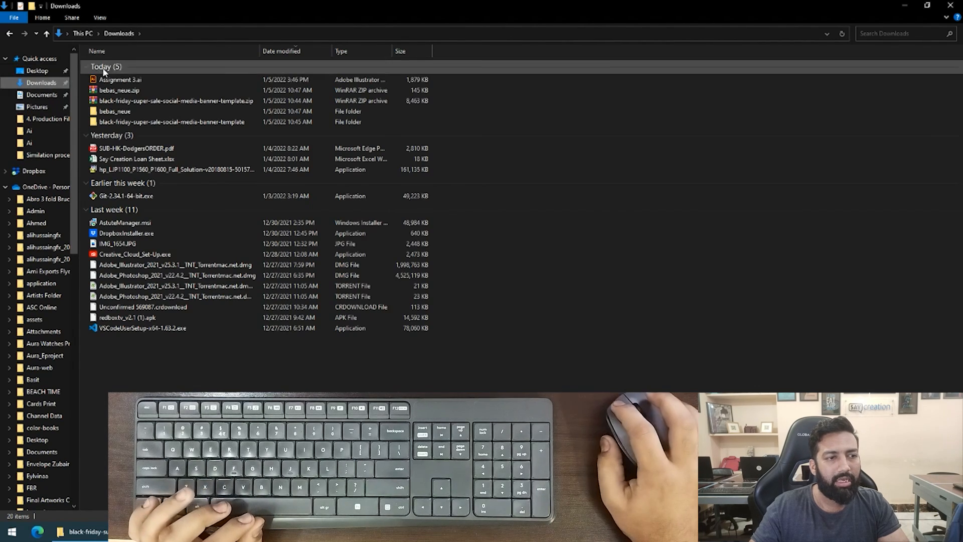
left_click(109, 80)
Switch to the browser and show the YouTube Studio channel content page.
key("alt+Tab")
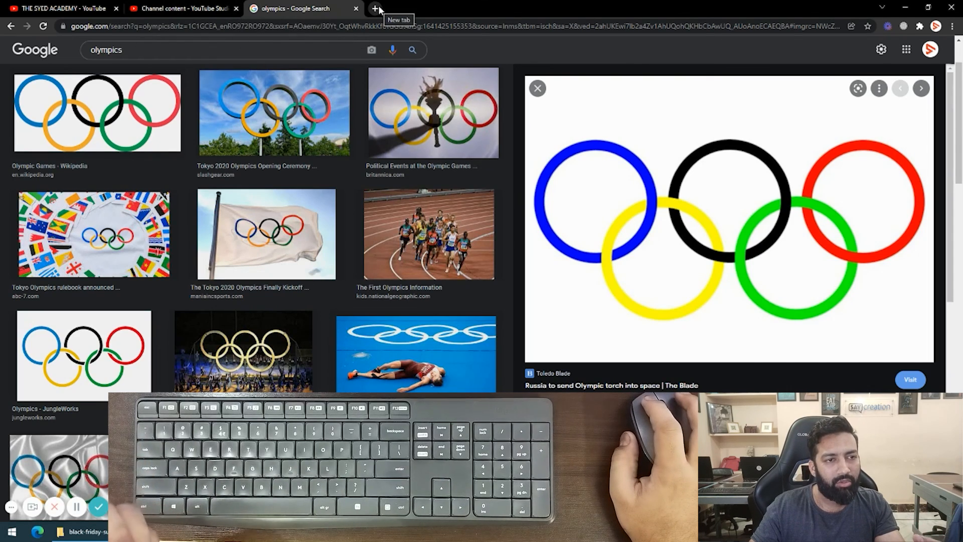
left_click(226, 9)
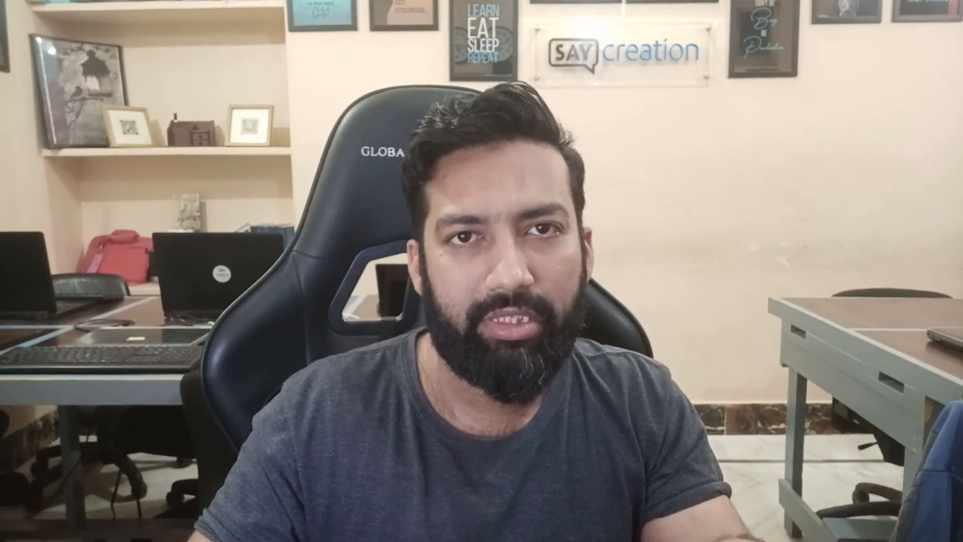